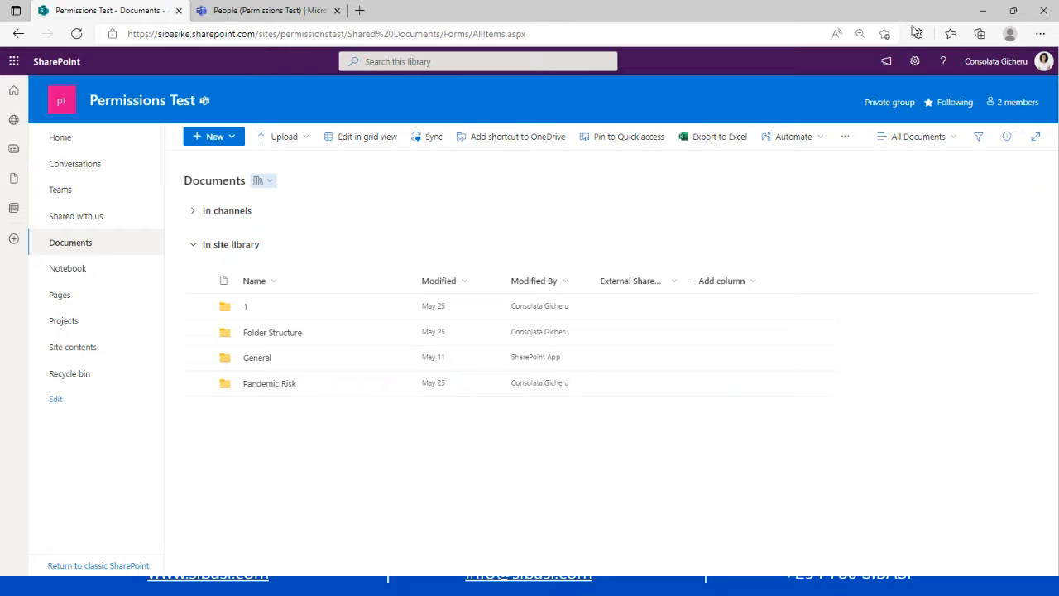
Open the advanced permissions settings for the Permissions Test site.
left_click(914, 61)
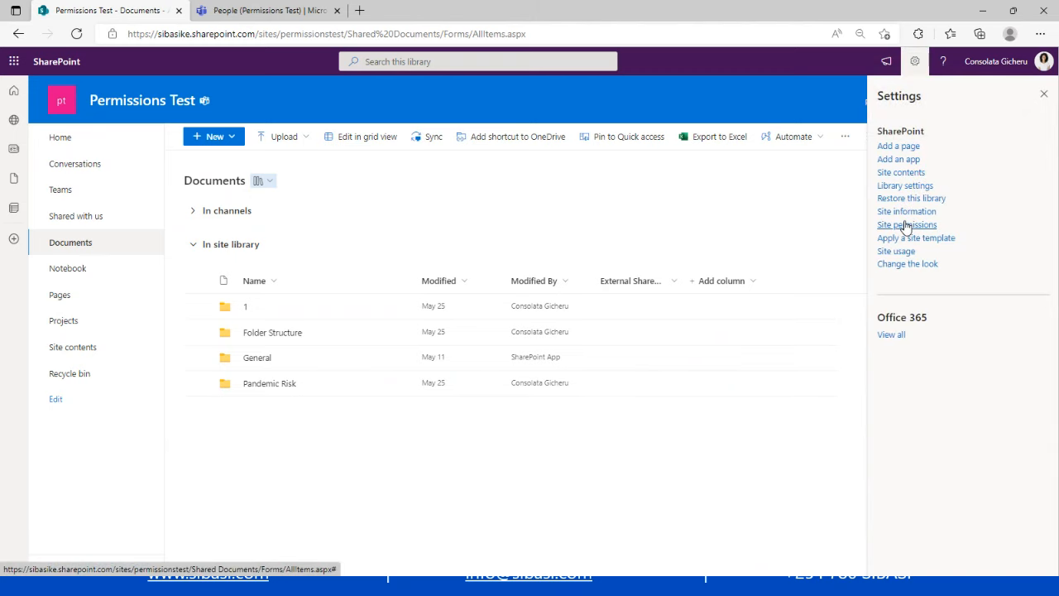
left_click(906, 225)
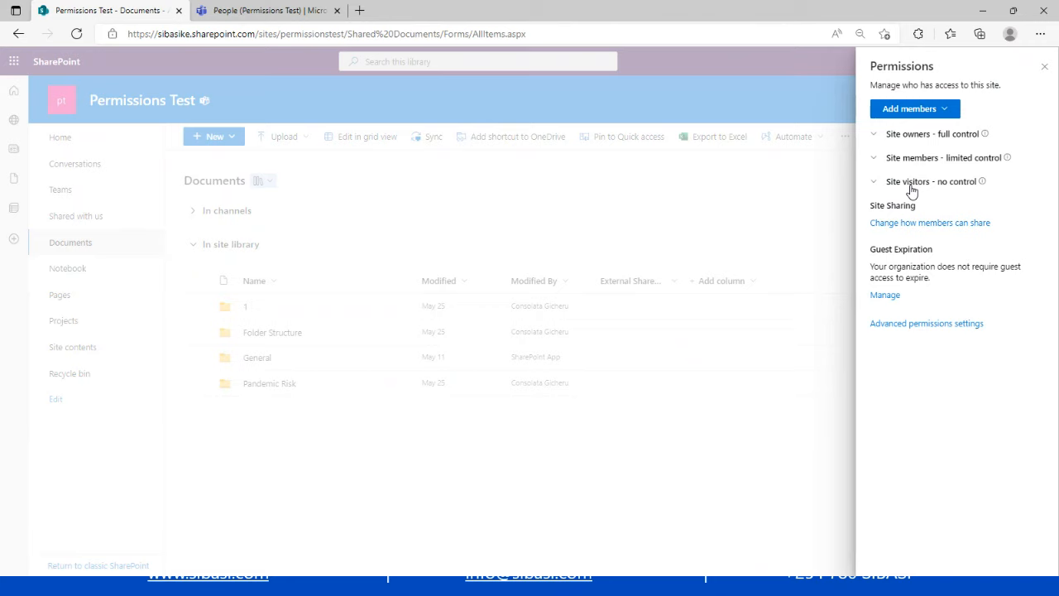
left_click(933, 112)
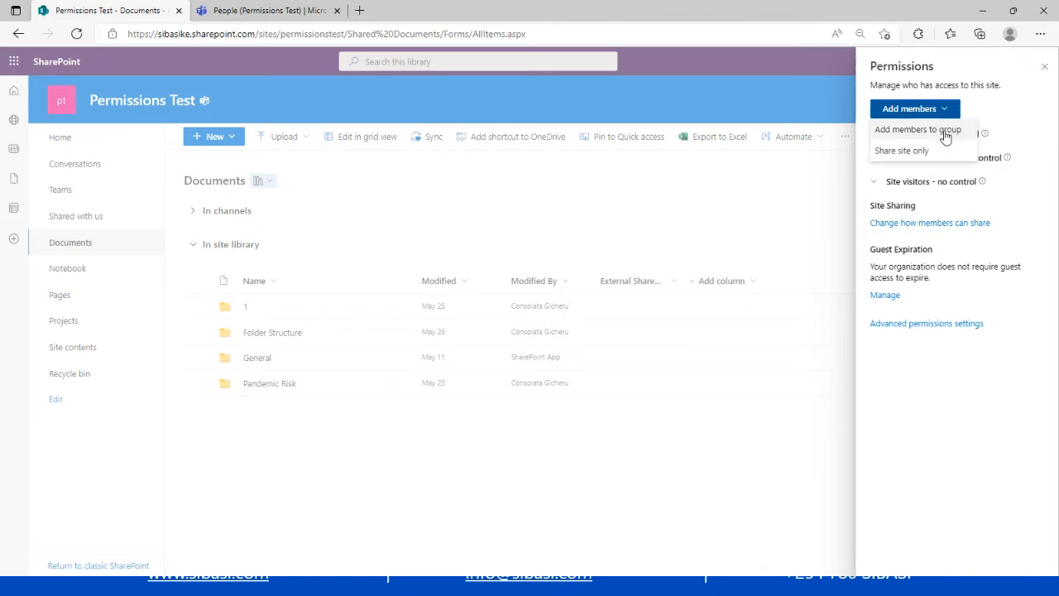
left_click(1019, 108)
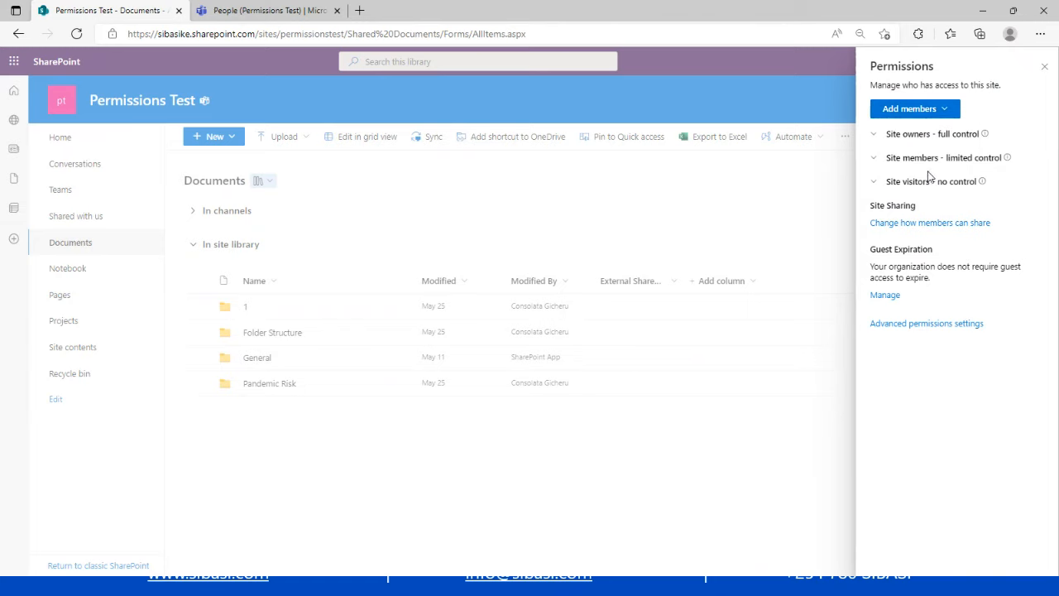
left_click(953, 326)
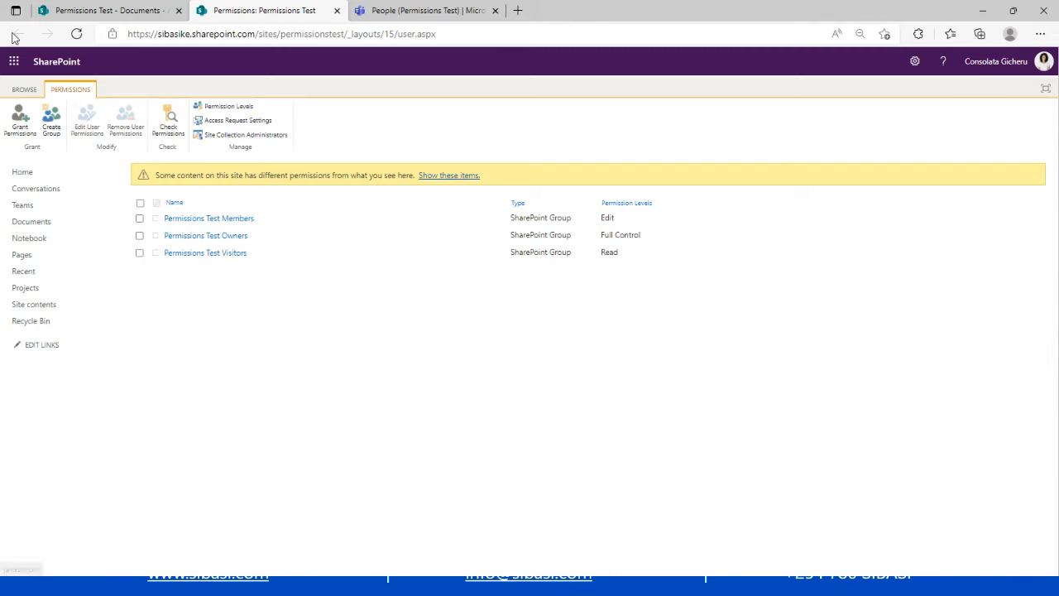
left_click(91, 12)
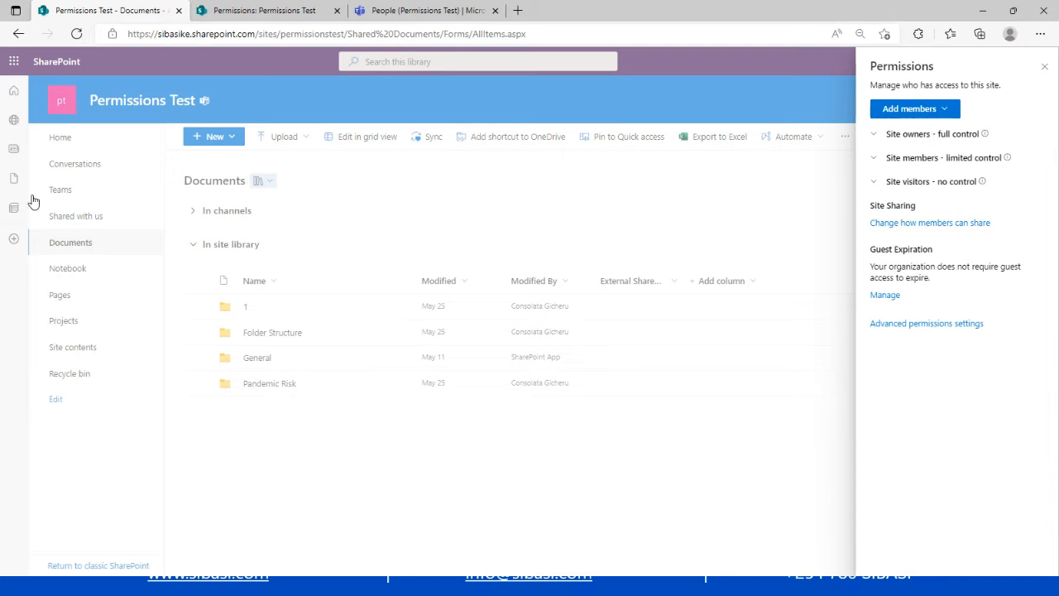
left_click(254, 11)
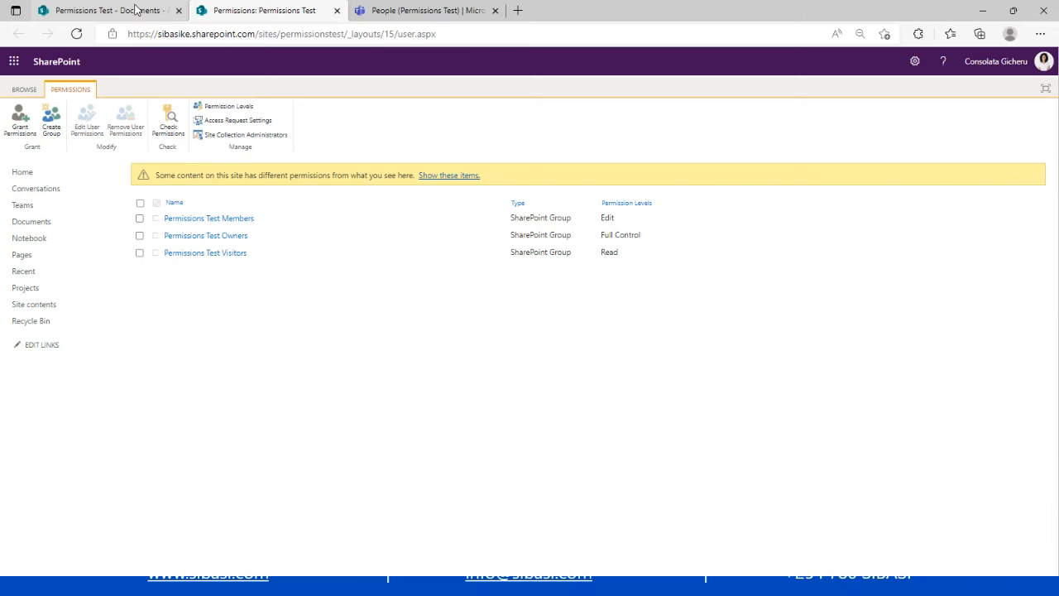
left_click(135, 9)
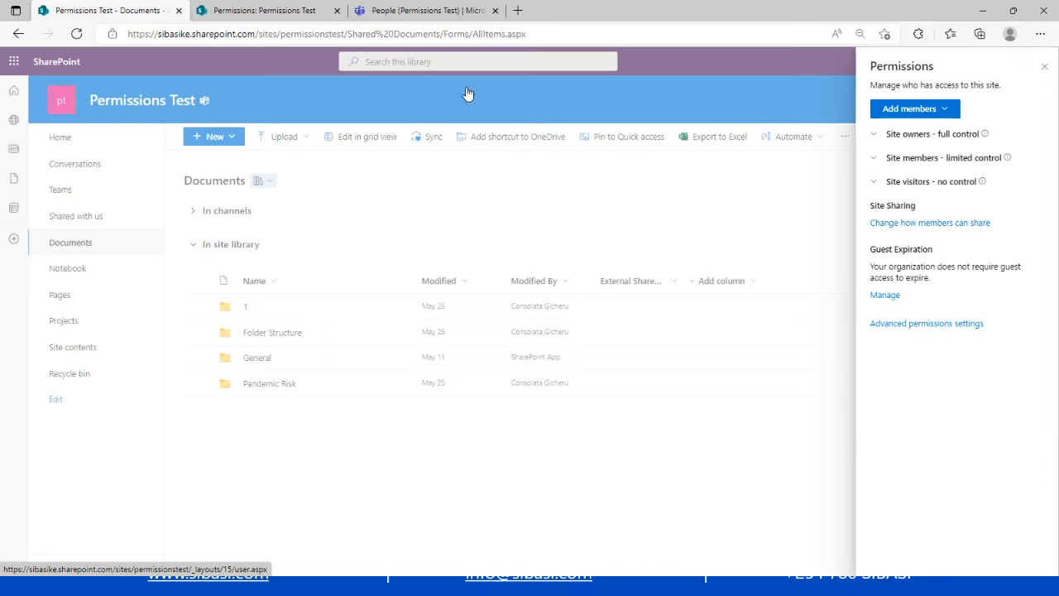
left_click(290, 9)
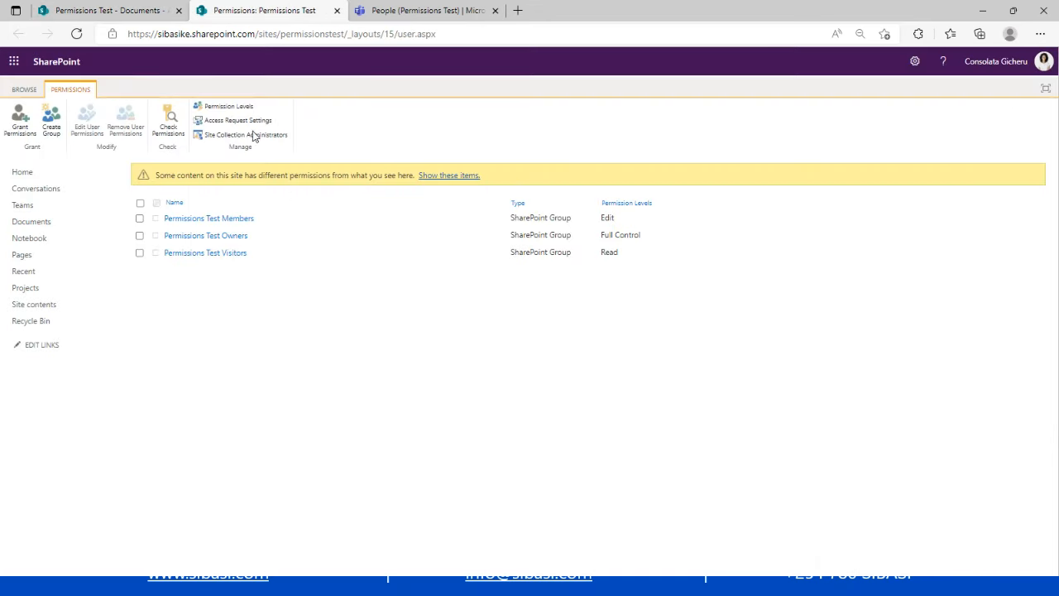
Start a new invitation from the Permissions Test Members group and enter Automate Members as the invitee.
left_click(175, 220)
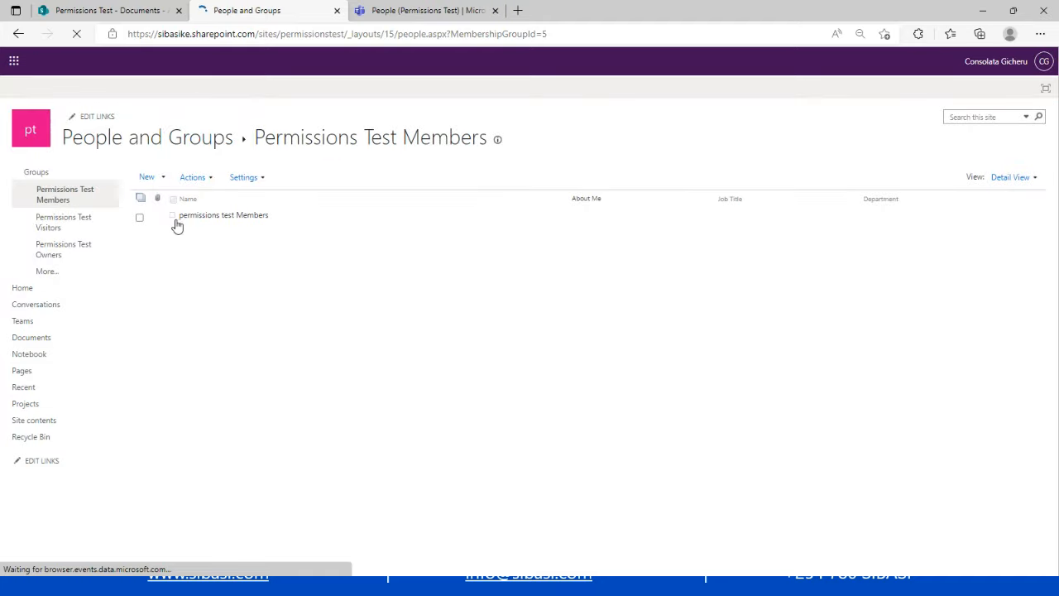
left_click(147, 178)
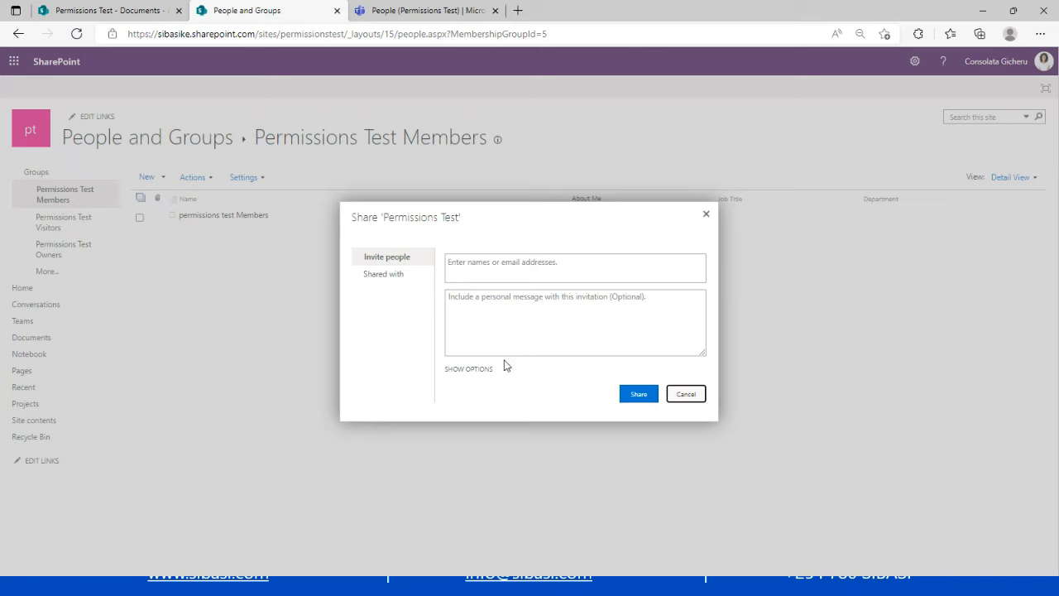
left_click(473, 261)
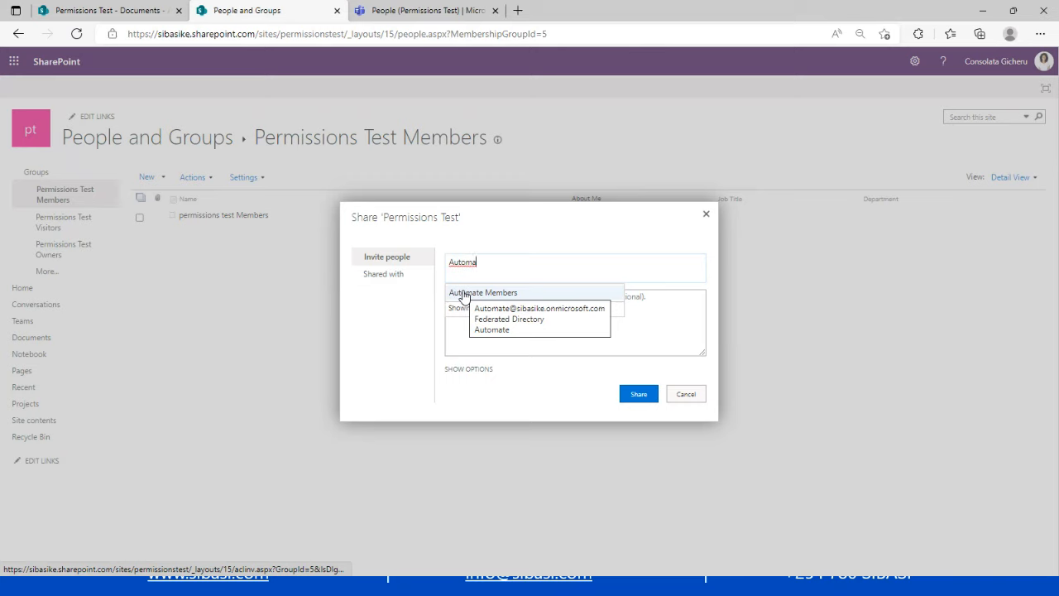
left_click(464, 293)
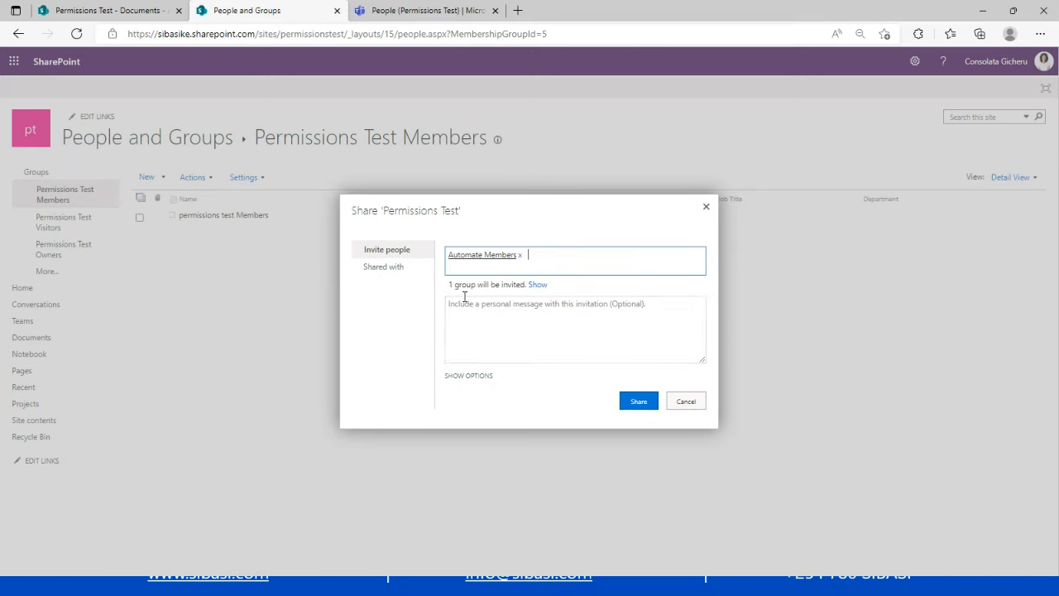
Turn off the email invitation in the sharing options and share the site with Automate Members.
left_click(460, 376)
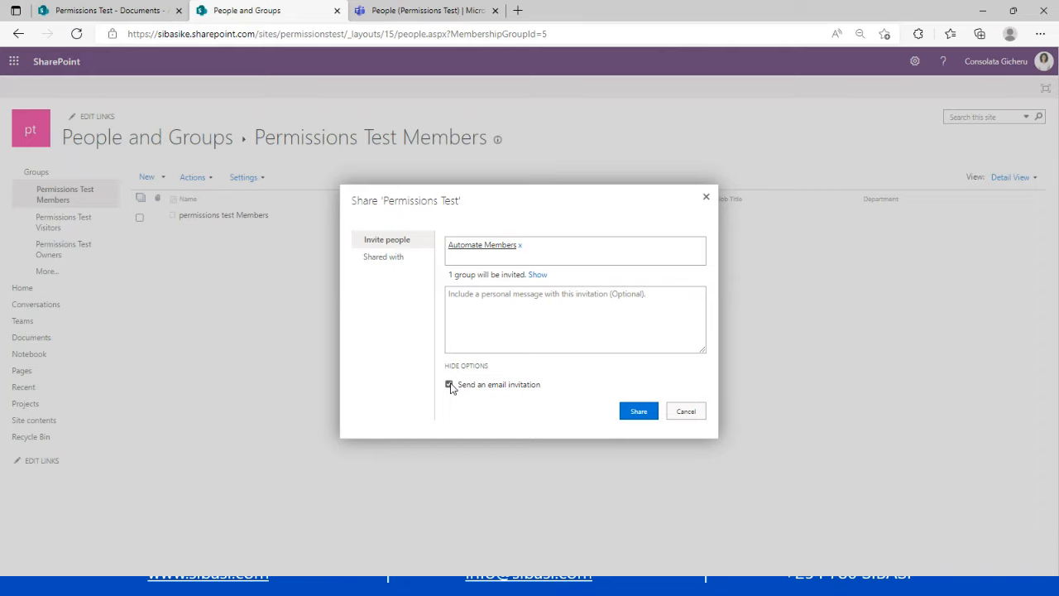
left_click(450, 384)
left_click(450, 366)
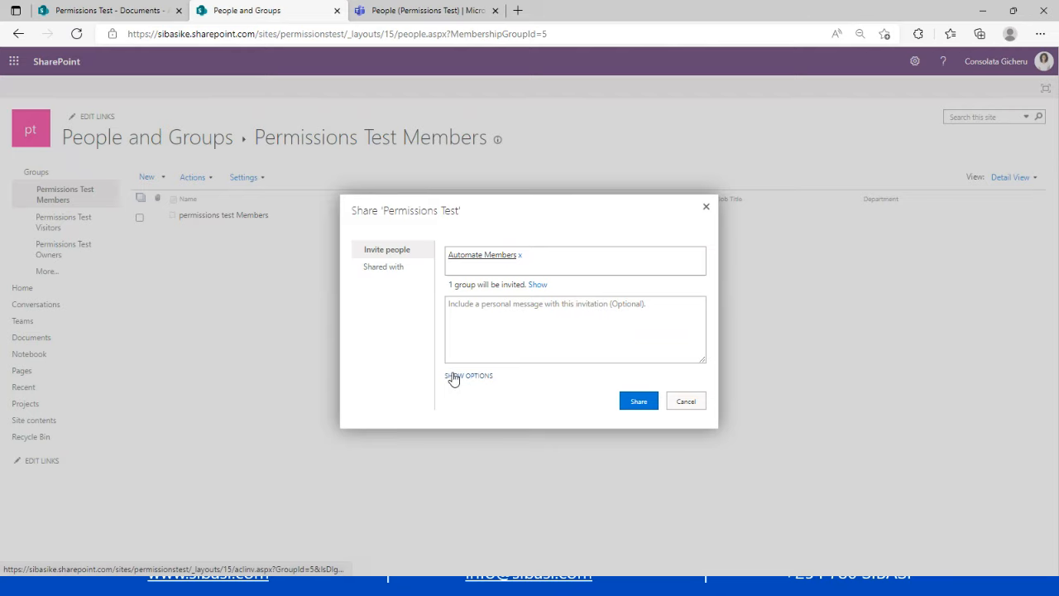
left_click(453, 373)
left_click(450, 385)
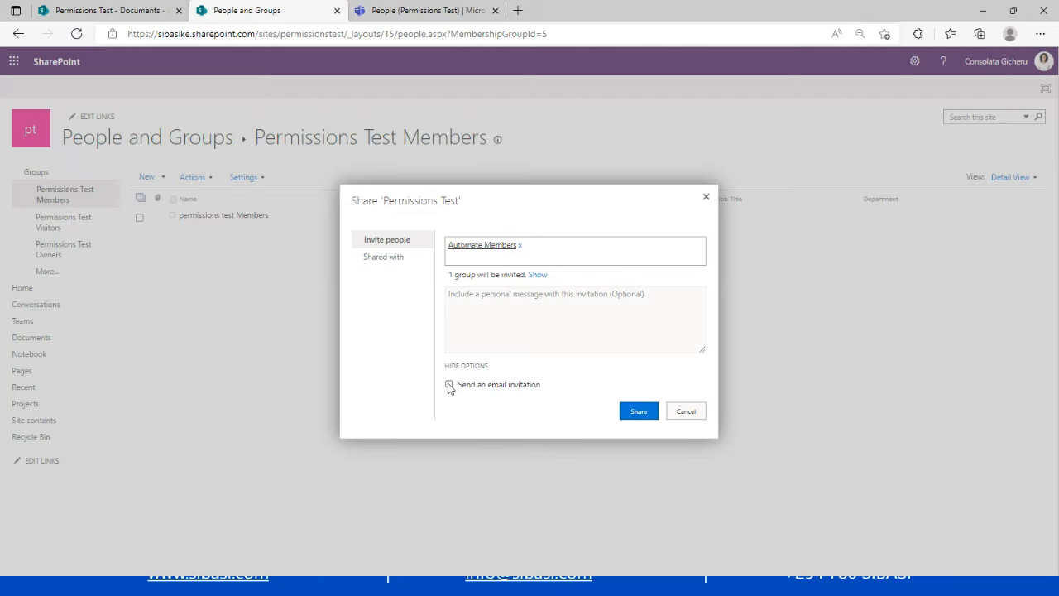
left_click(638, 412)
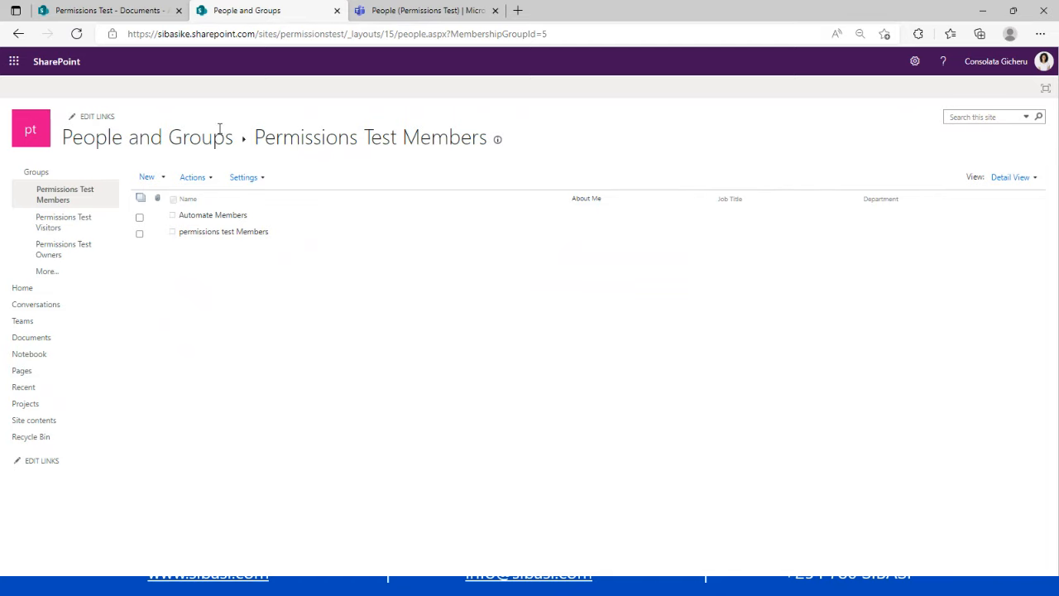
Open the Microsoft 365 admin center settings page in a new browser tab.
left_click(518, 10)
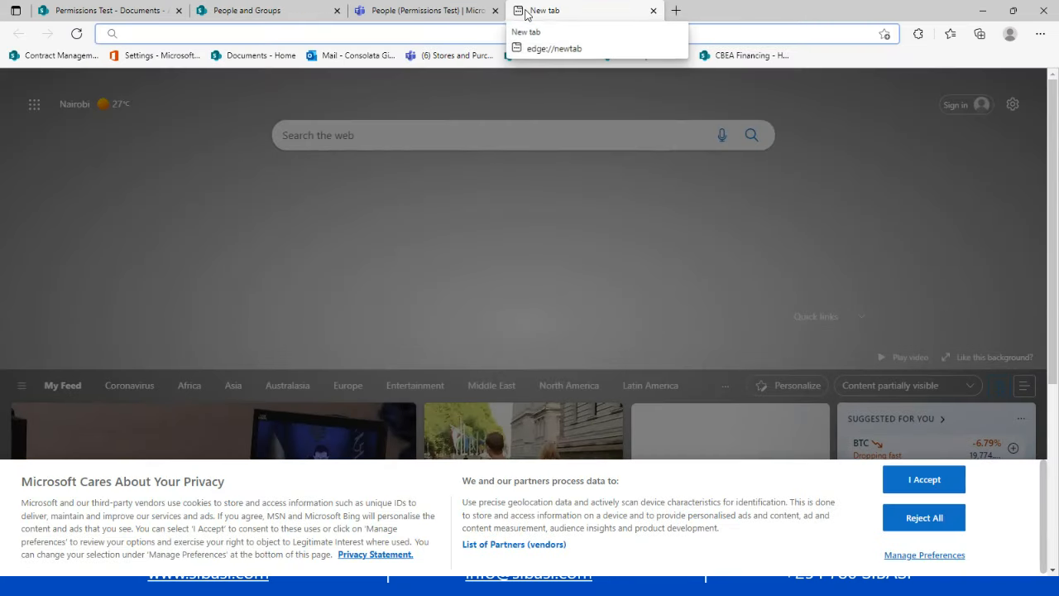
type("micro")
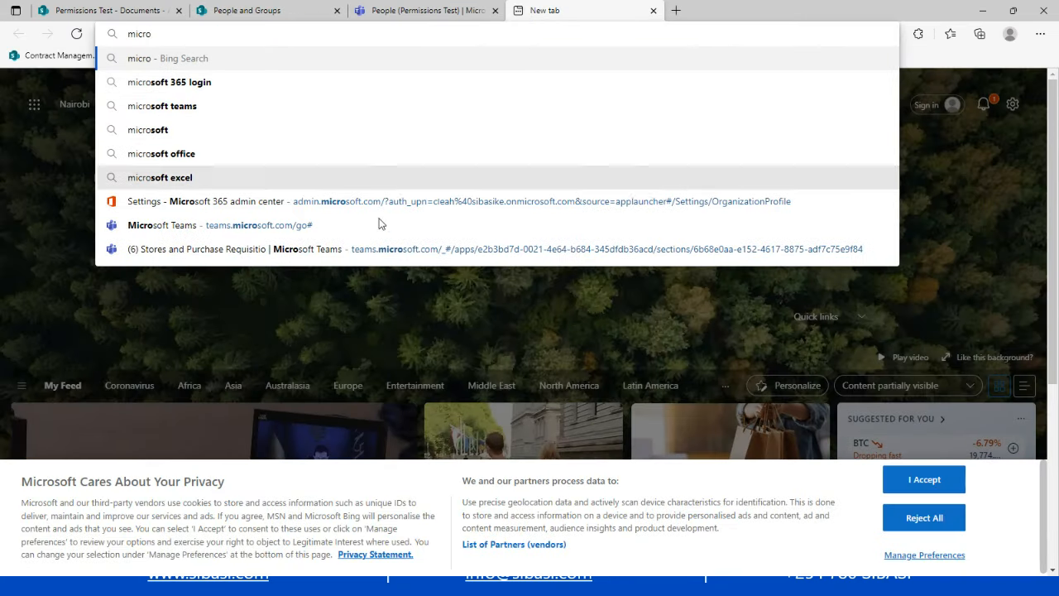
key("Down")
key("Down")
key("Down")
key("Down")
key("Down")
key("Down")
key("Return")
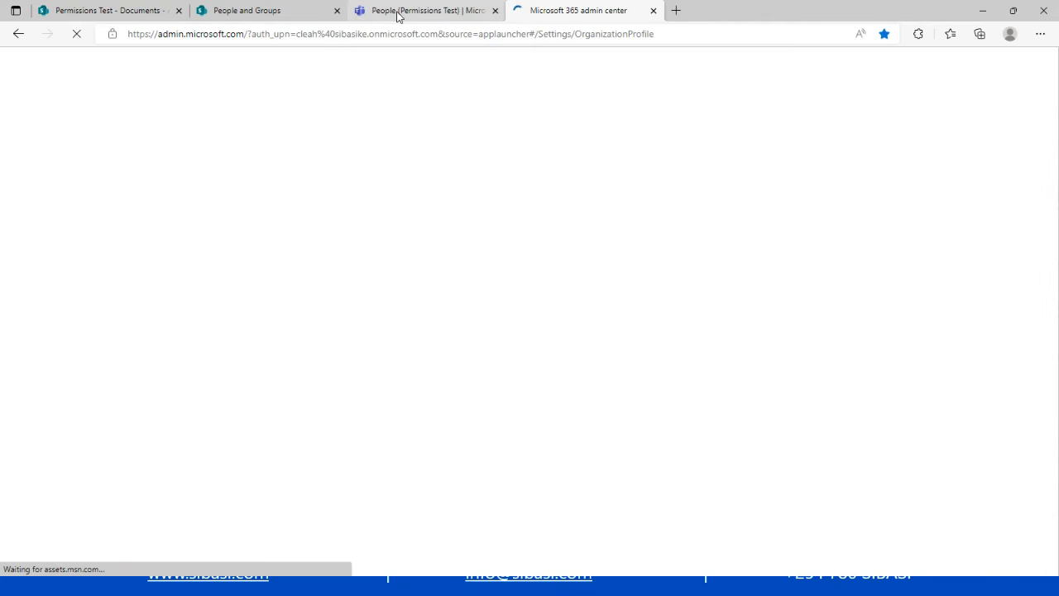
left_click(397, 12)
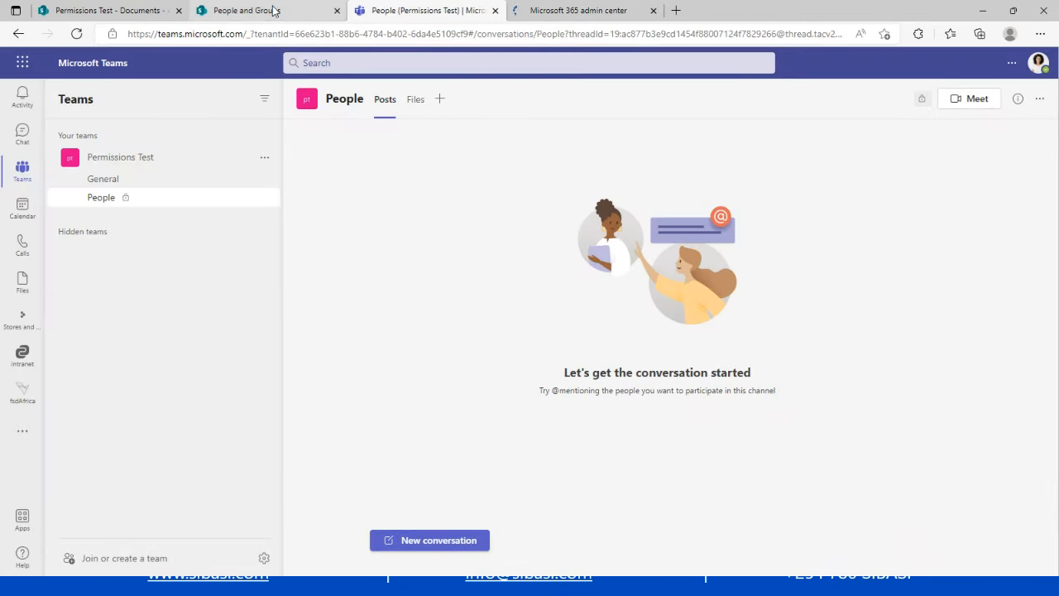
left_click(272, 10)
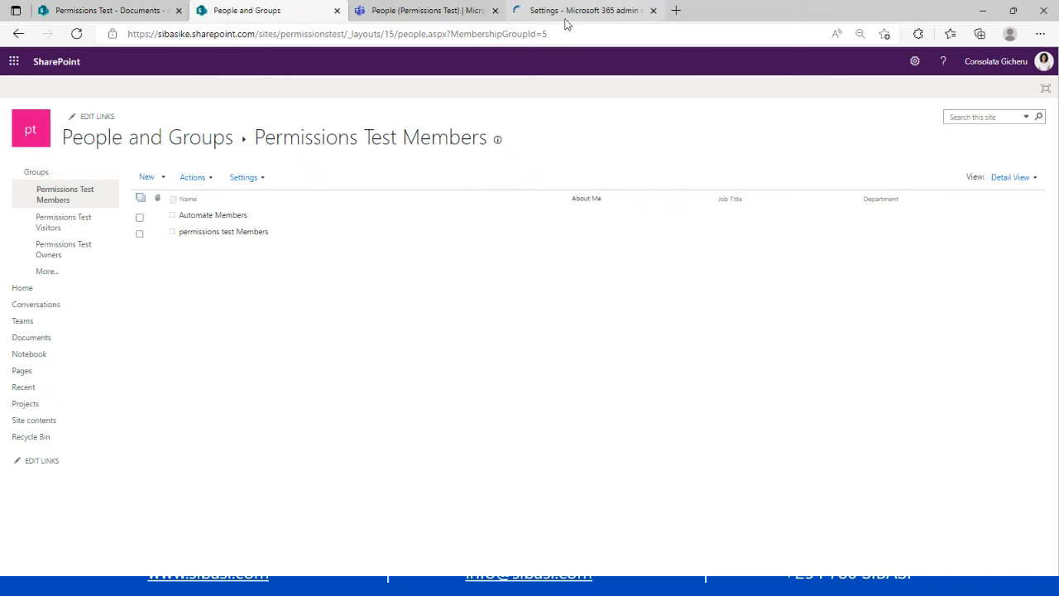
Return to the Permissions Test document library, dismiss its permissions pane and open the Microsoft 365 admin center from there.
left_click(124, 9)
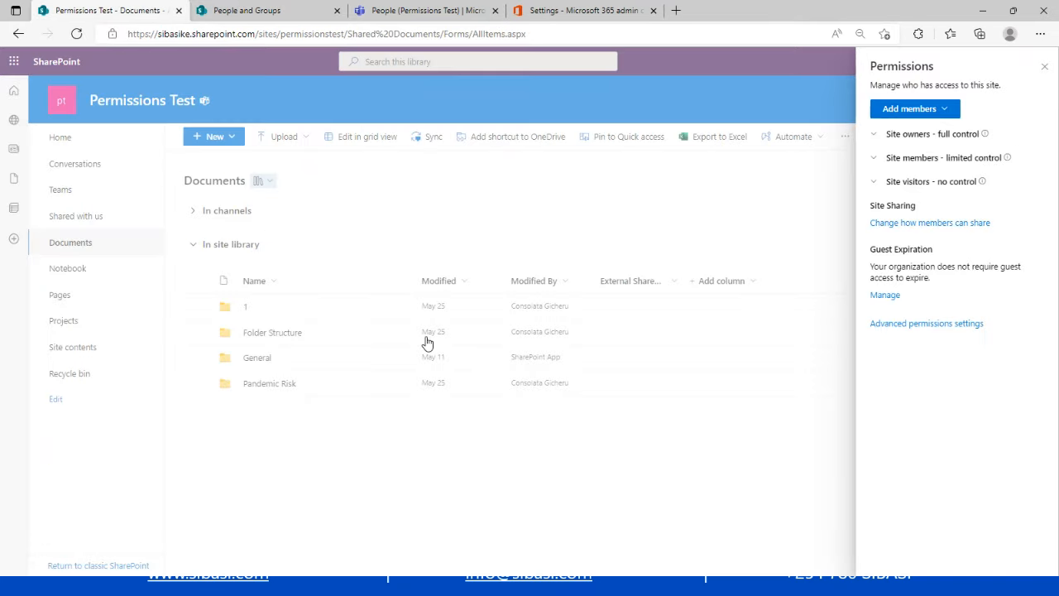
left_click(1044, 67)
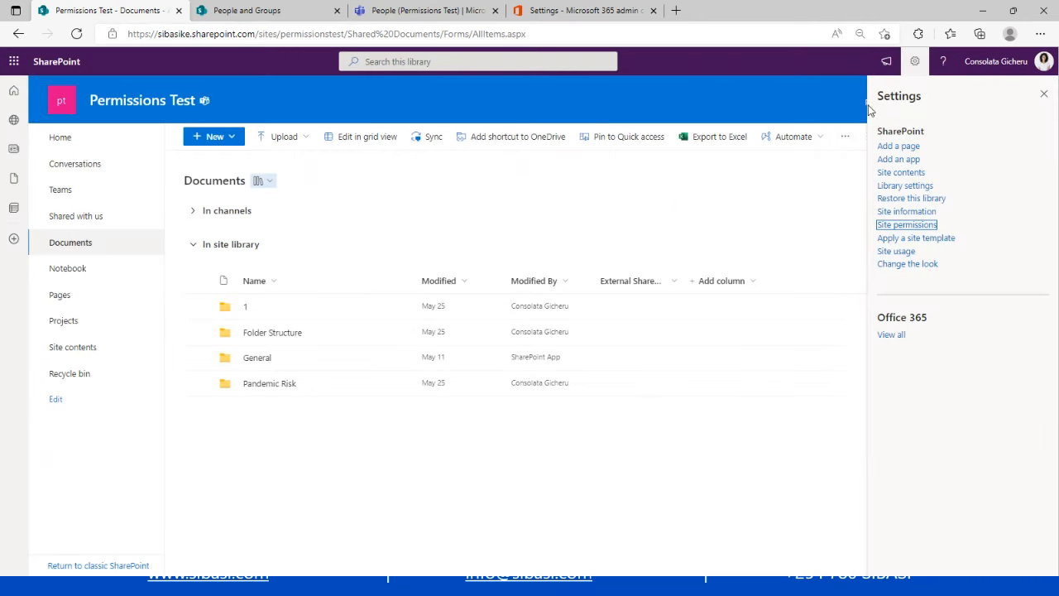
left_click(14, 64)
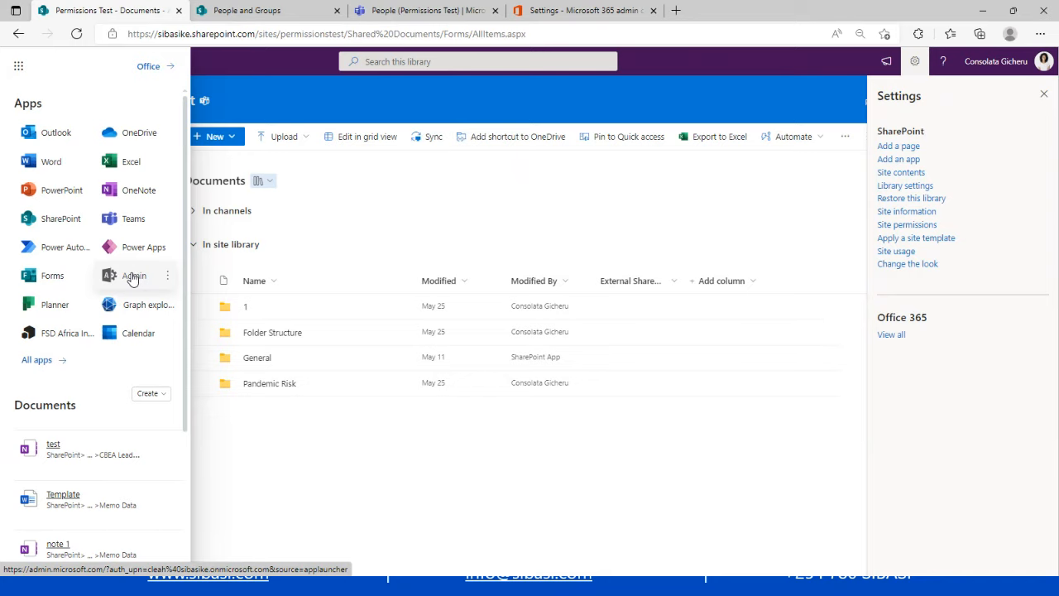
left_click(132, 277)
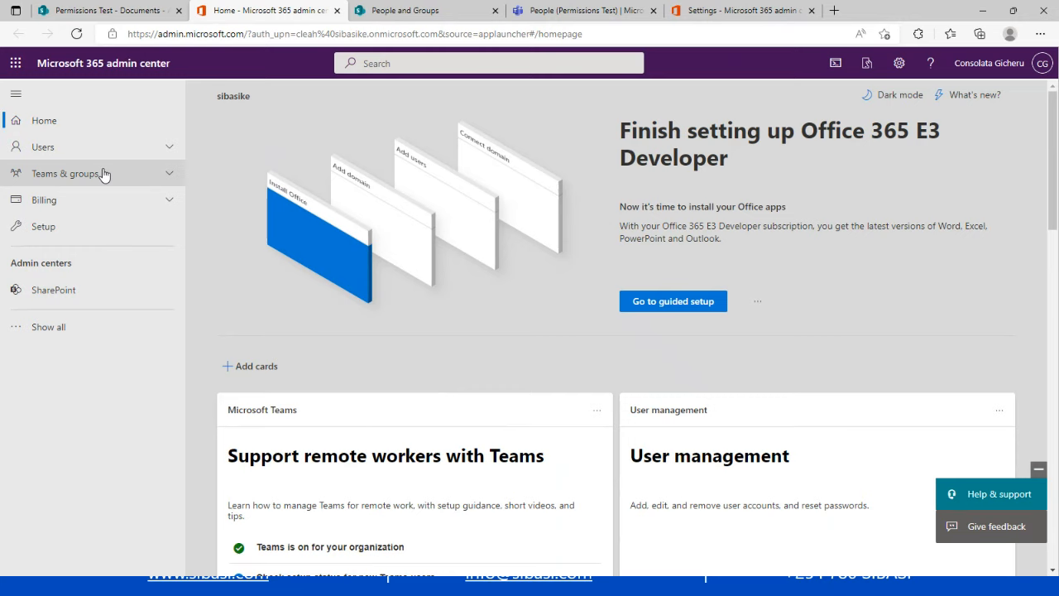
Show the security groups among the organization's active teams and groups.
left_click(147, 181)
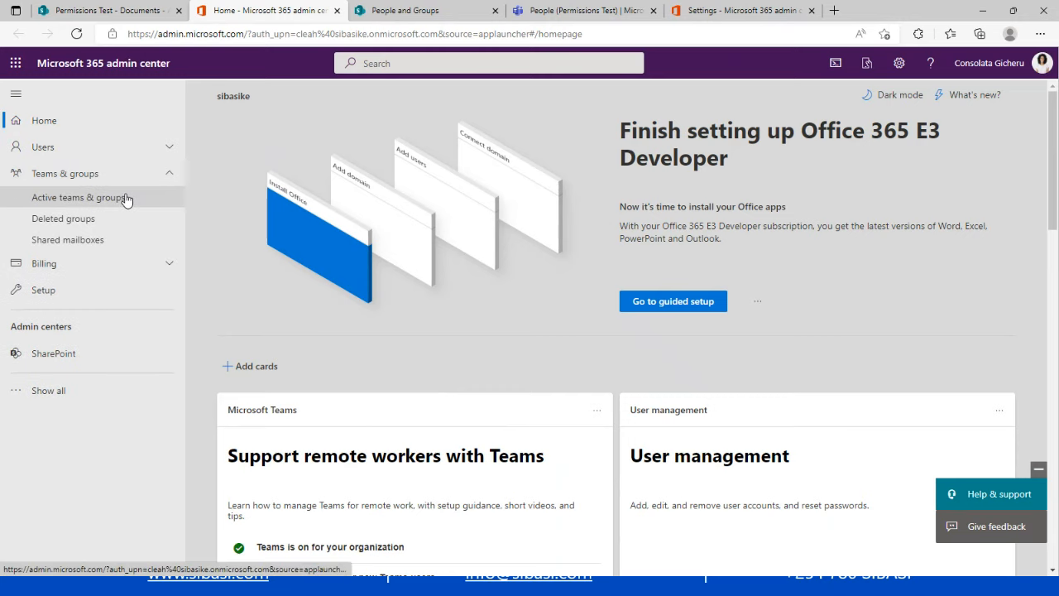
left_click(126, 198)
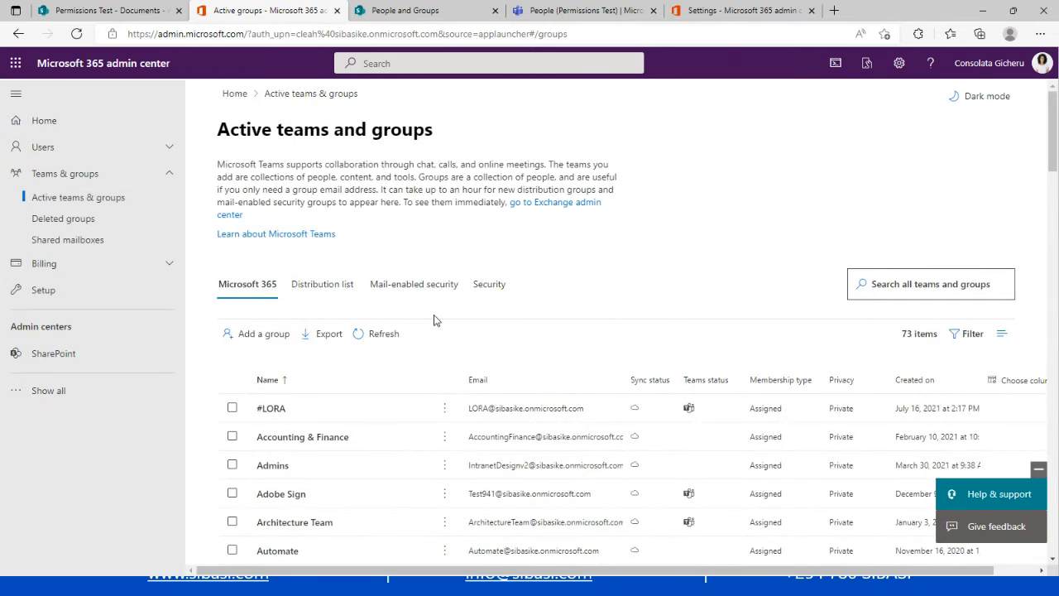
left_click(486, 288)
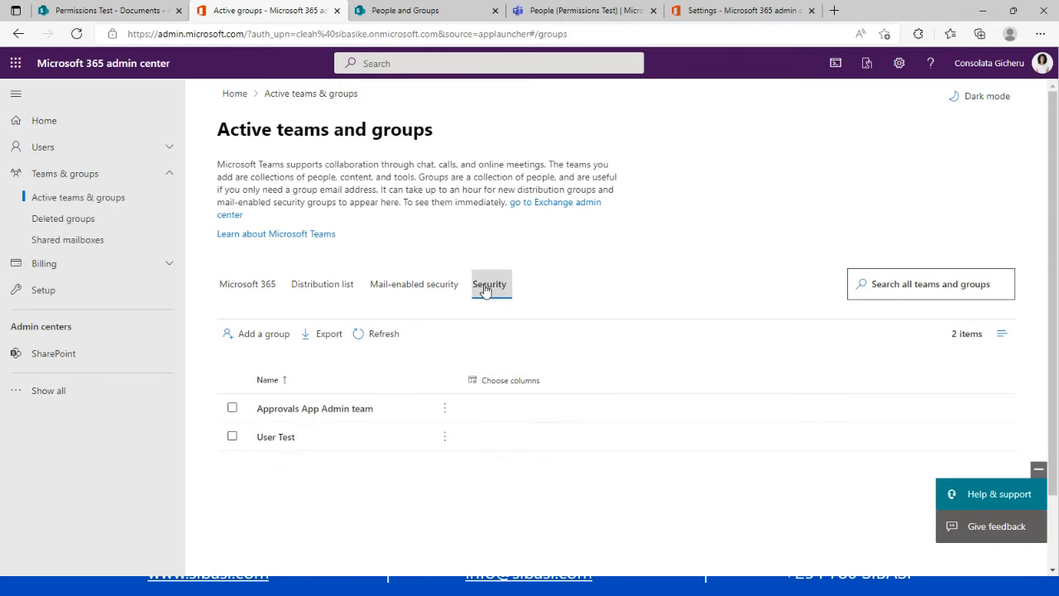
Begin adding a new group with Security as its group type and continue to the basics.
left_click(248, 335)
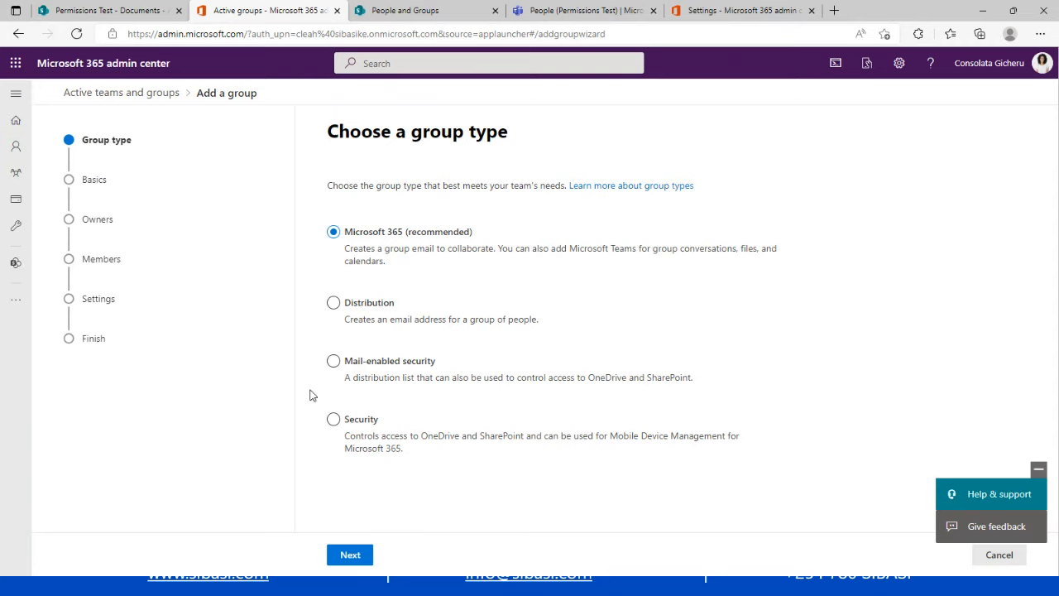
left_click(332, 418)
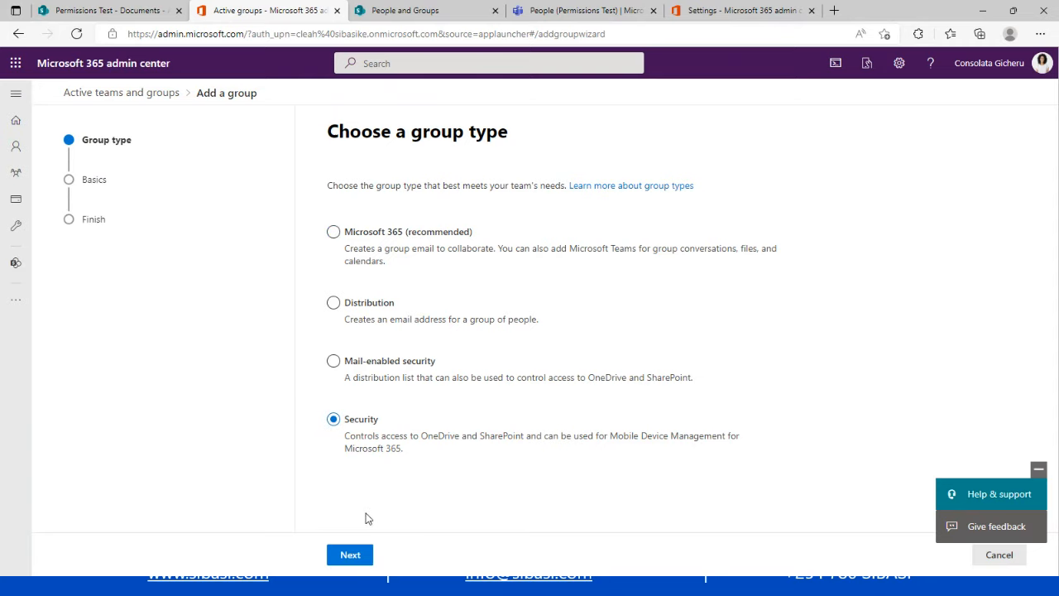
left_click(352, 556)
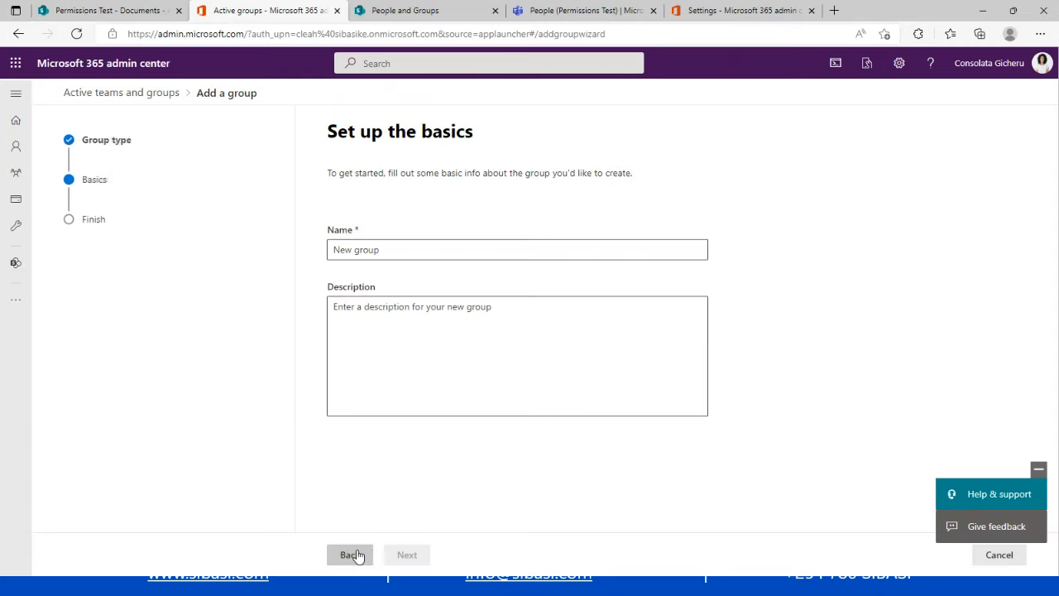
Name the new security group SG-Permissions and enter the description "test security group".
left_click(379, 249)
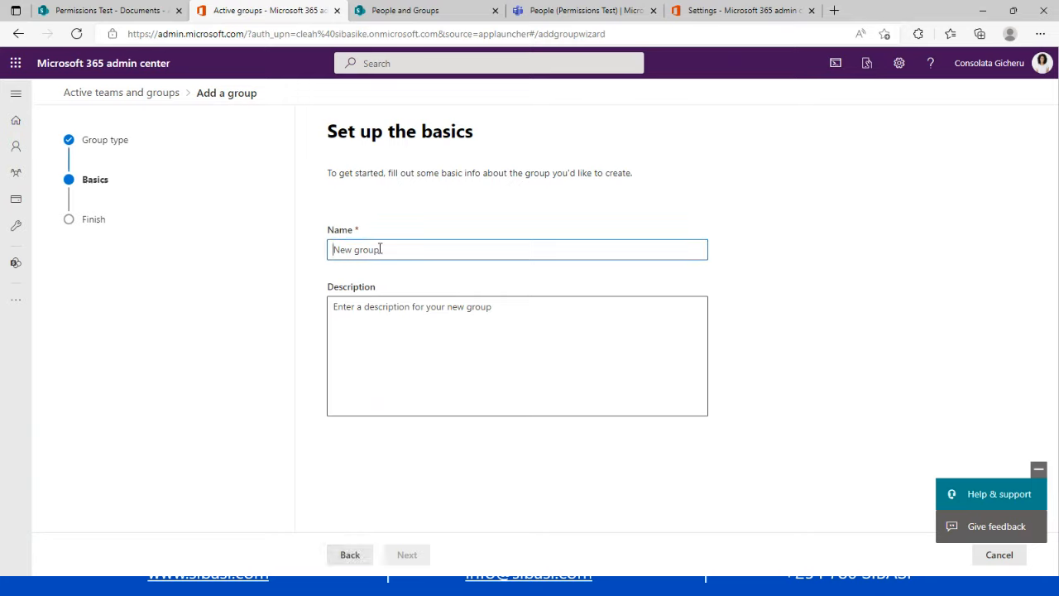
type("P")
key("BackSpace")
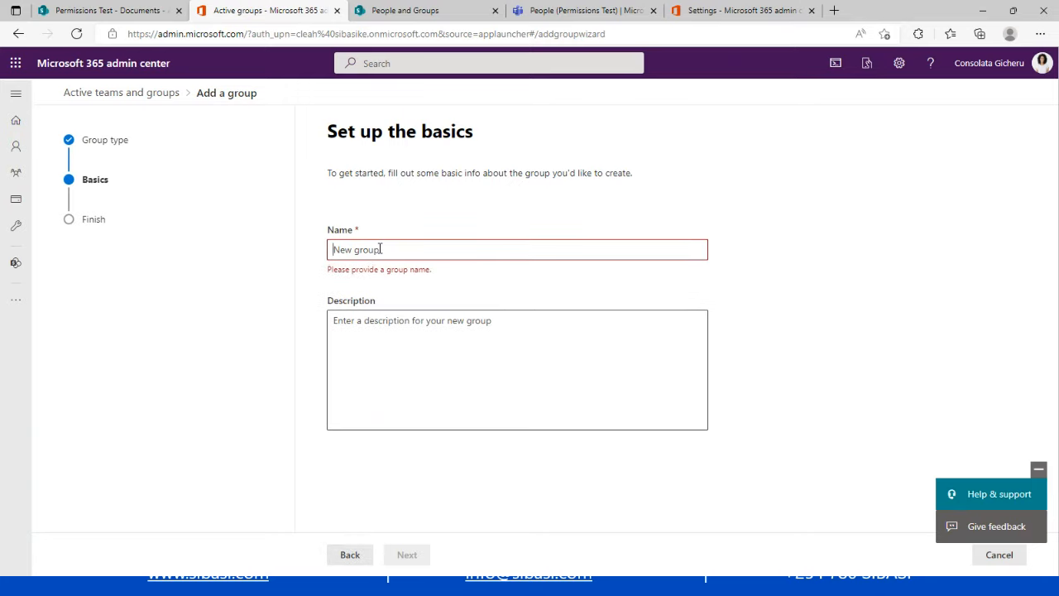
type("sg")
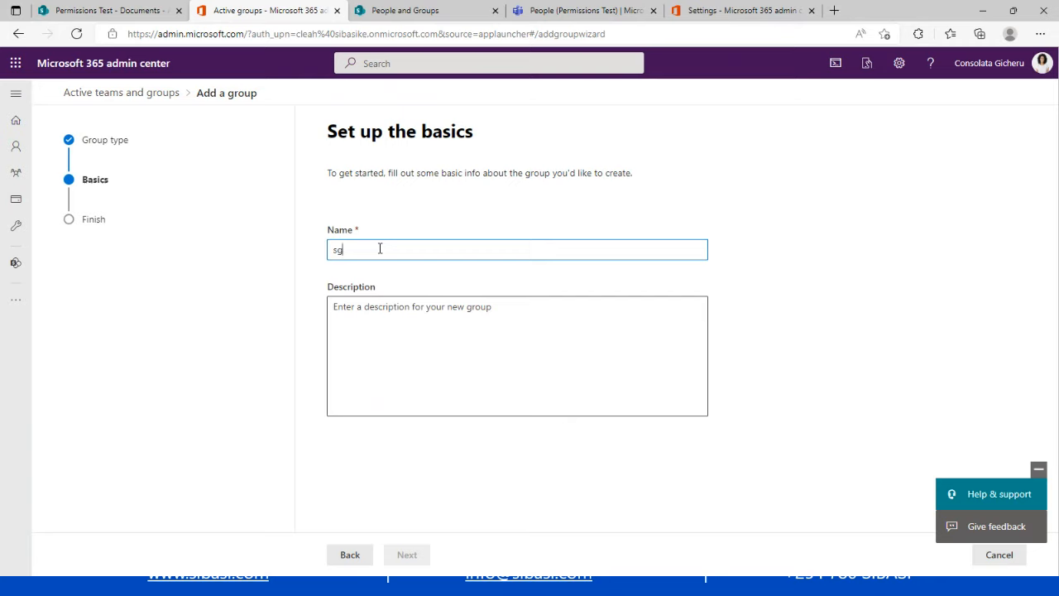
key("BackSpace")
key("BackSpace")
type("SG")
left_click(357, 344)
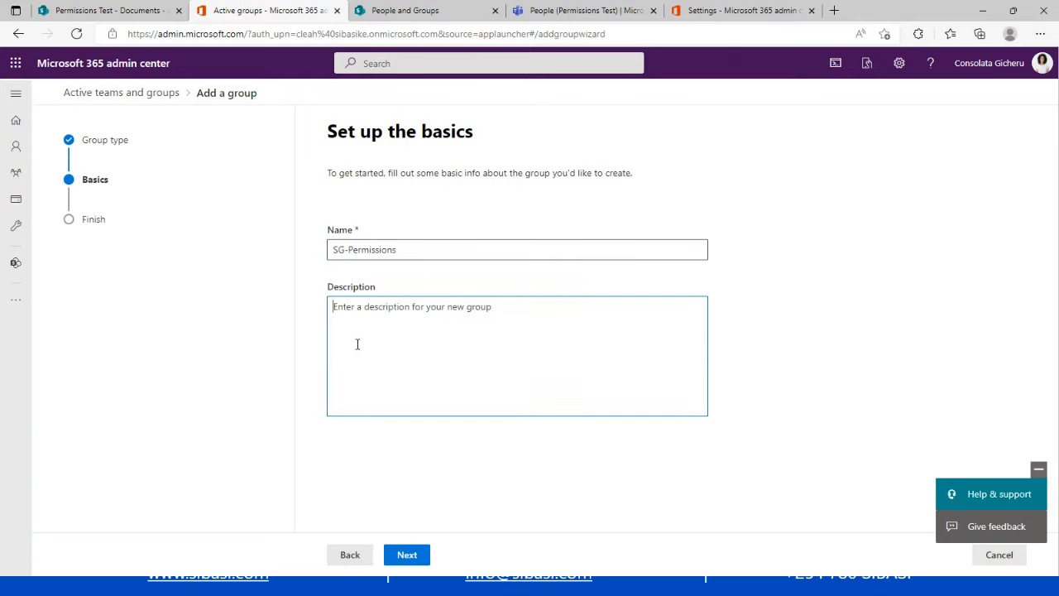
type("test security group")
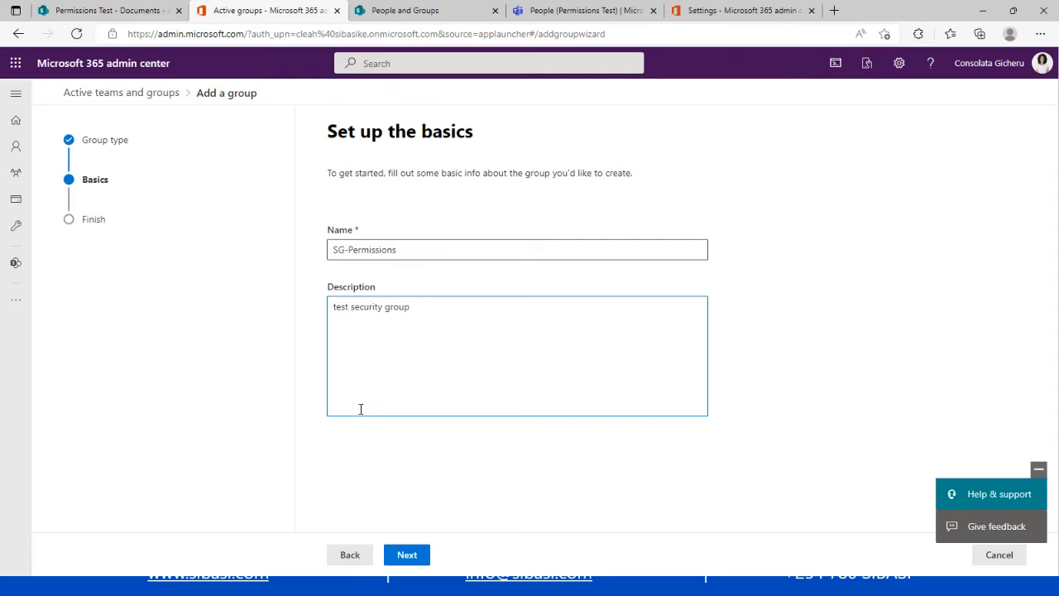
Review and create the SG-Permissions group, and return to the list of security groups.
left_click(427, 562)
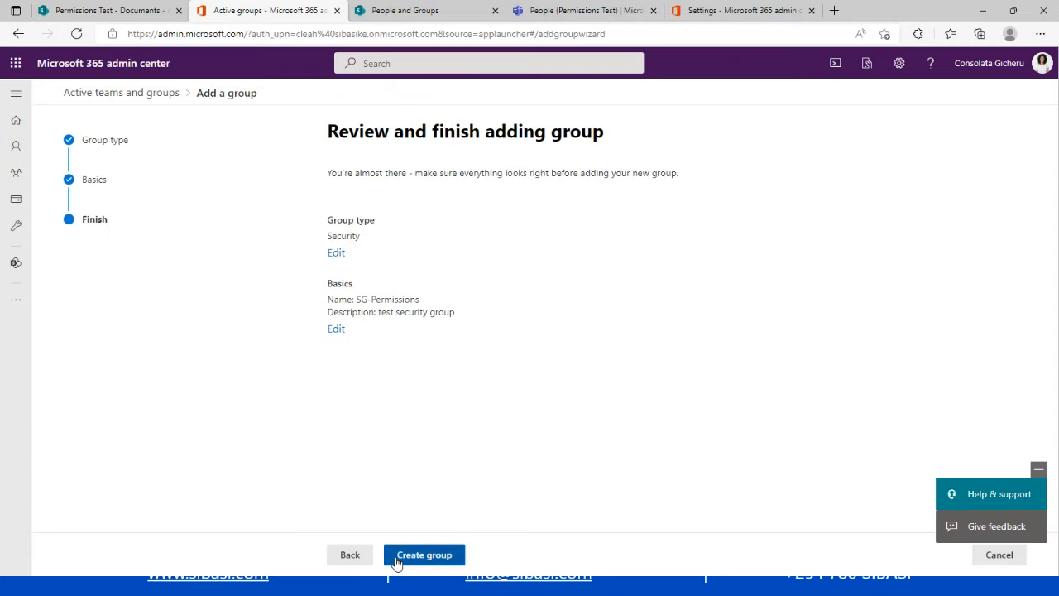
left_click(395, 559)
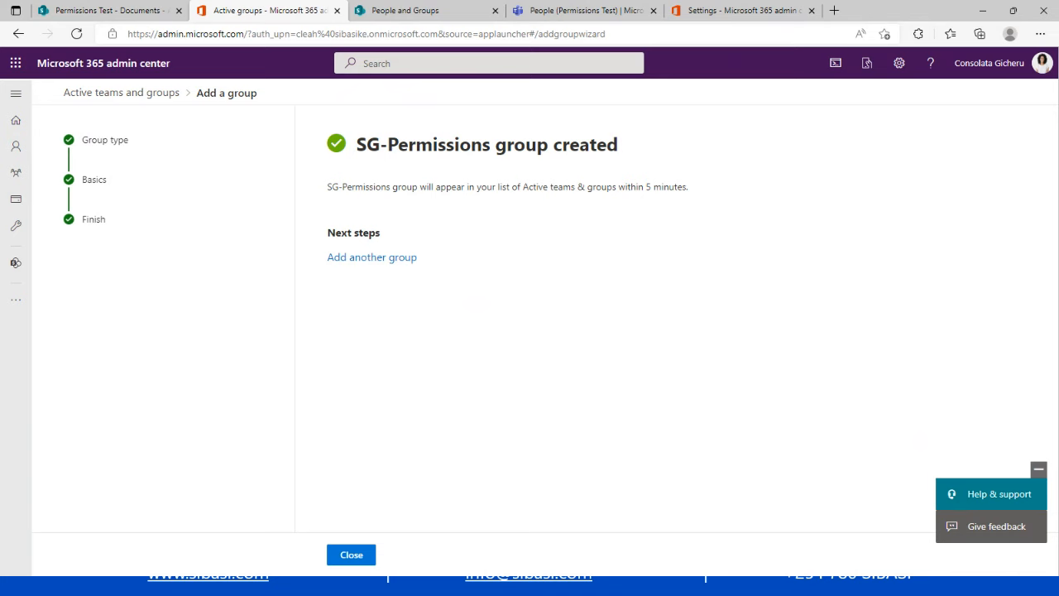
left_click(351, 555)
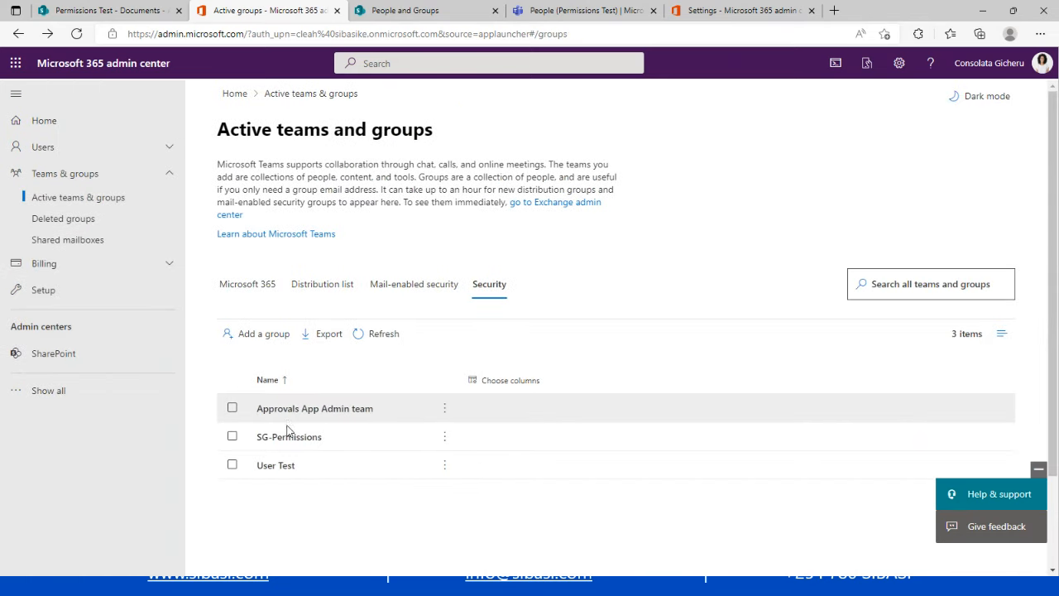
Add the signed-in administrator's account as an owner of the SG-Permissions group and close the group's details.
left_click(287, 440)
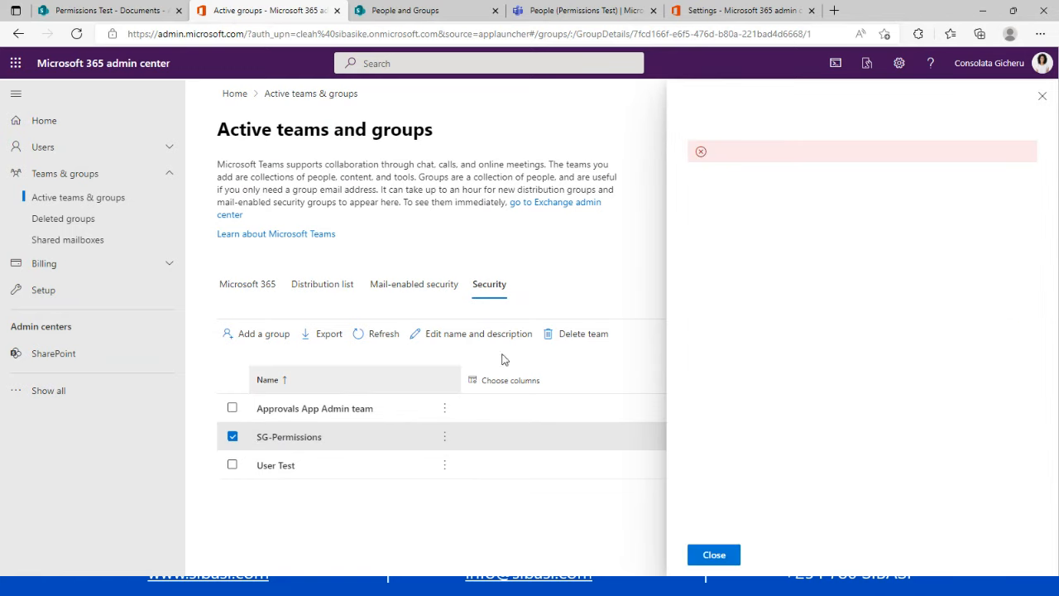
left_click(1042, 97)
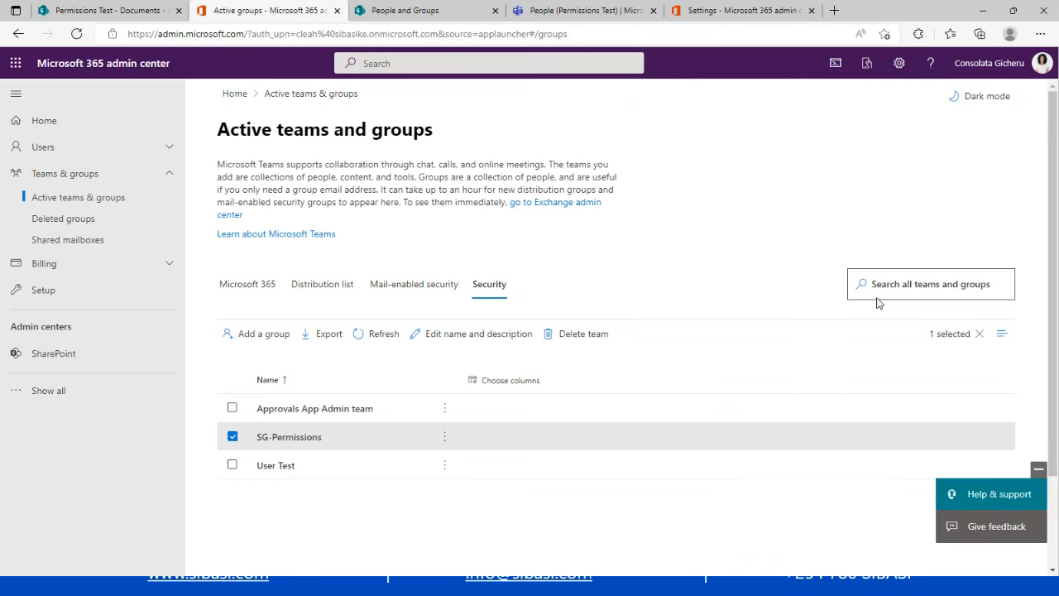
left_click(295, 438)
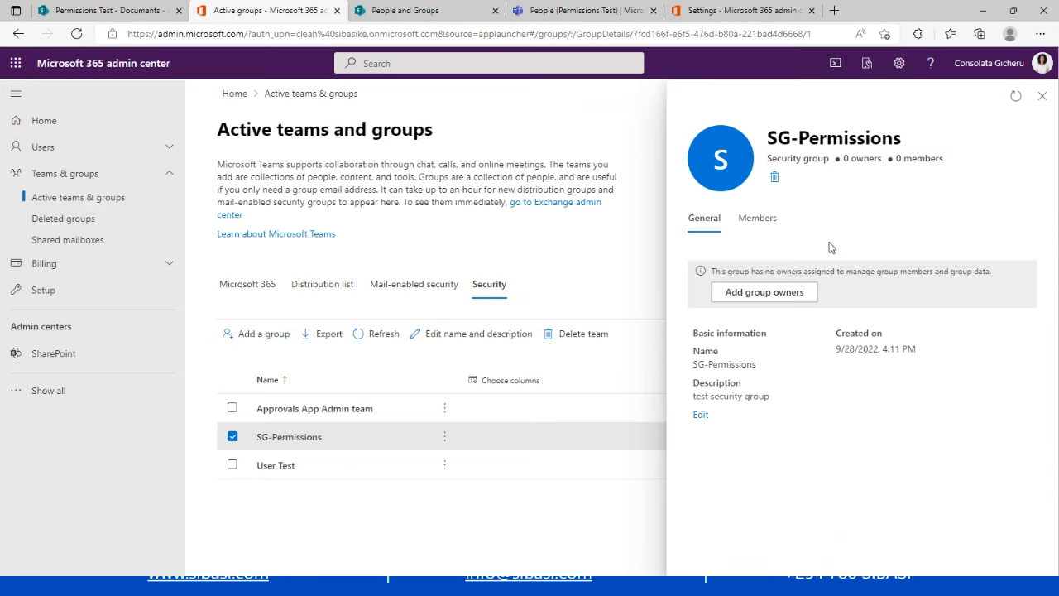
left_click(755, 298)
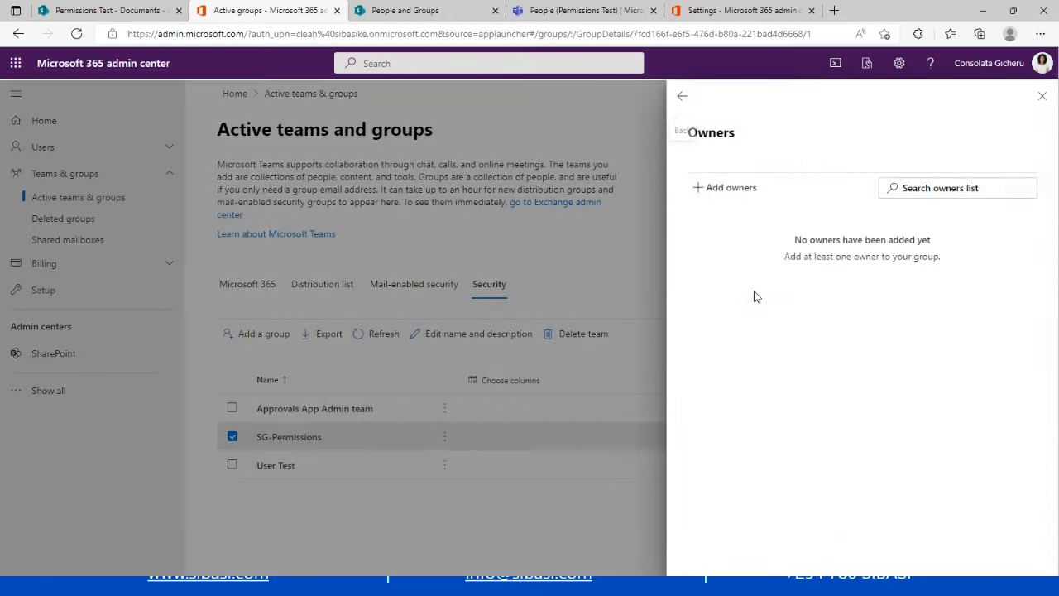
left_click(740, 190)
left_click(741, 168)
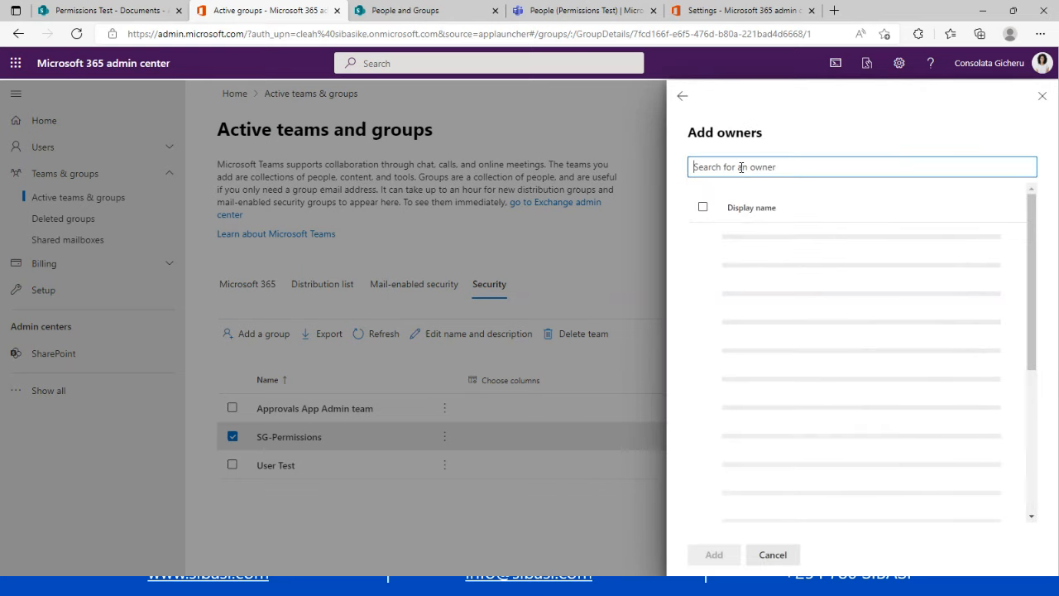
type("consolata")
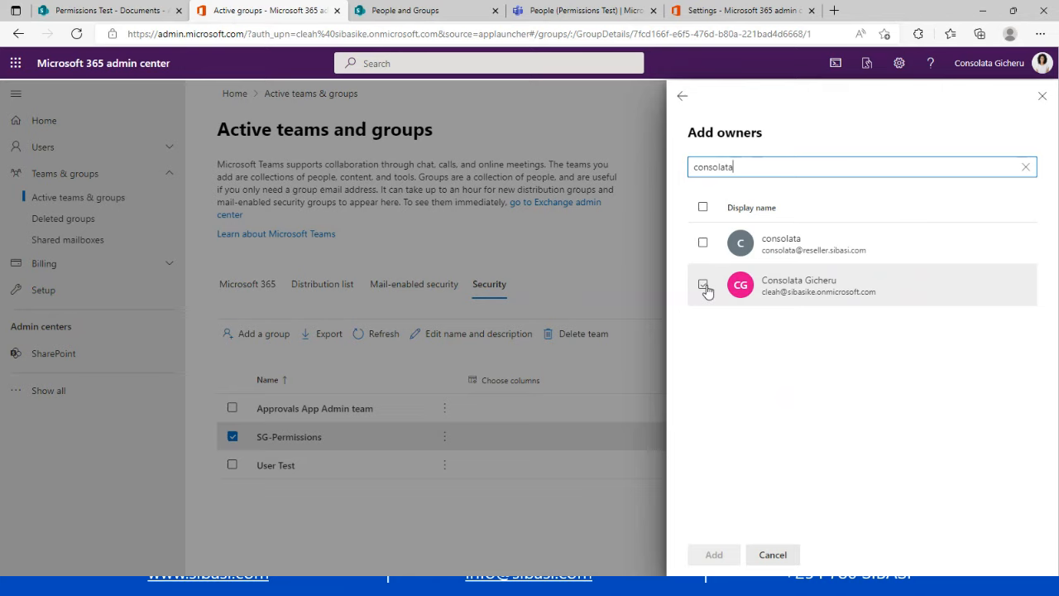
left_click(703, 285)
left_click(705, 556)
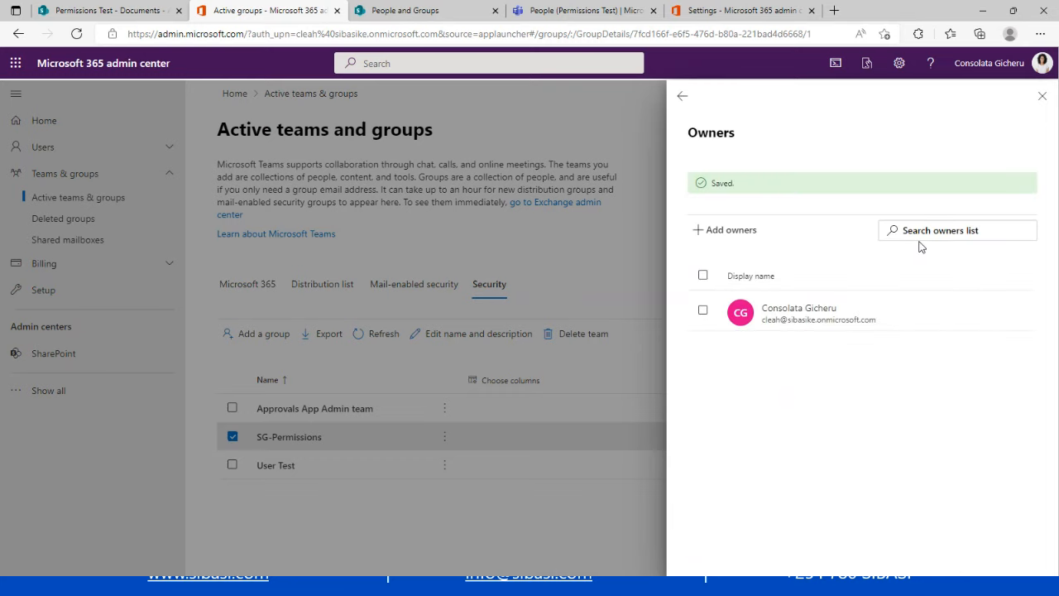
left_click(1041, 97)
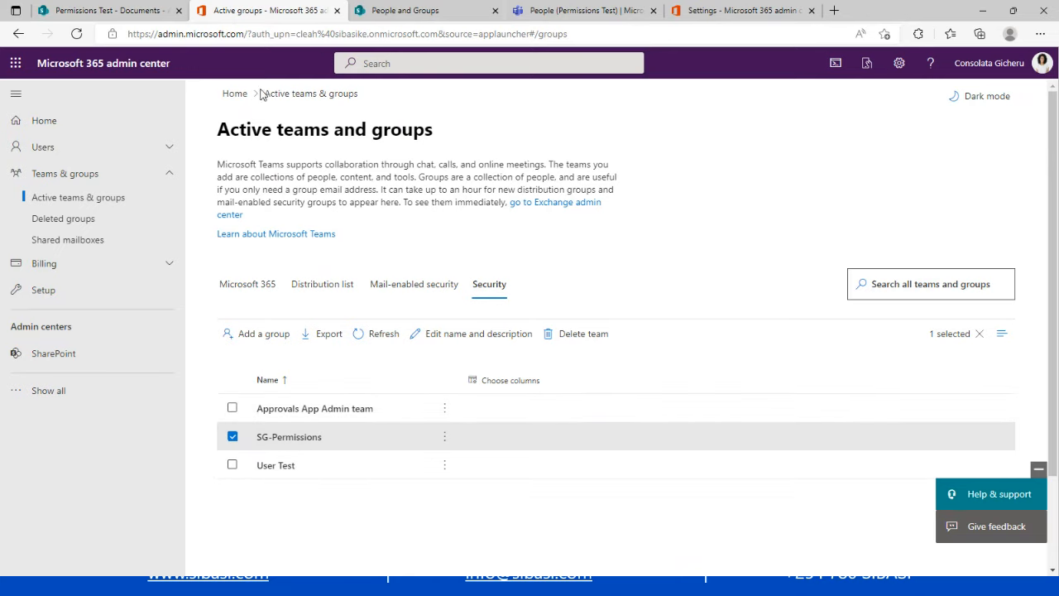
Return to the site's People and Groups page and open the Permissions Test Visitors group.
left_click(123, 18)
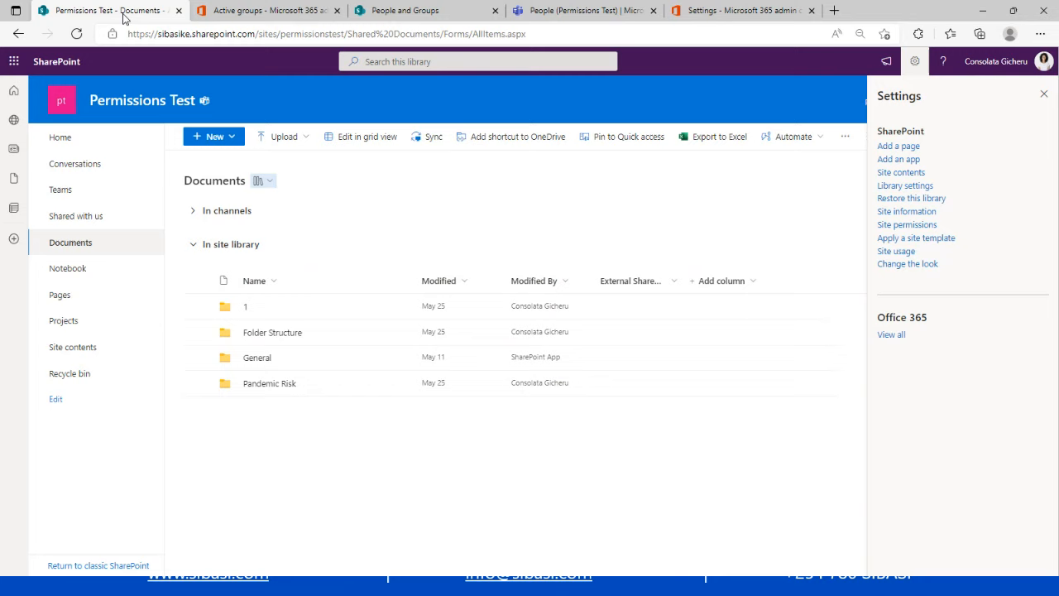
left_click(418, 17)
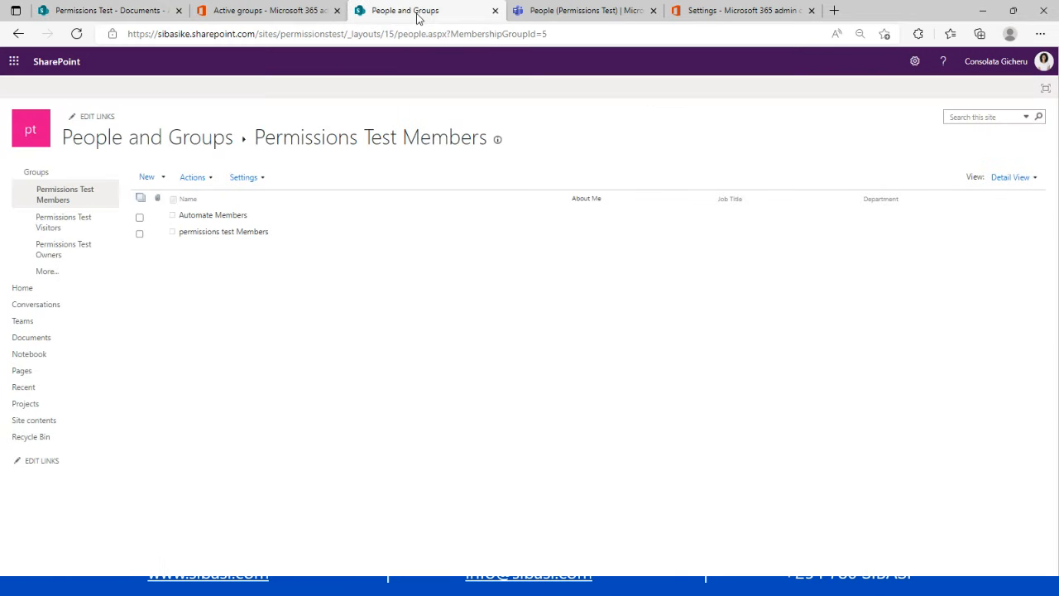
left_click(97, 224)
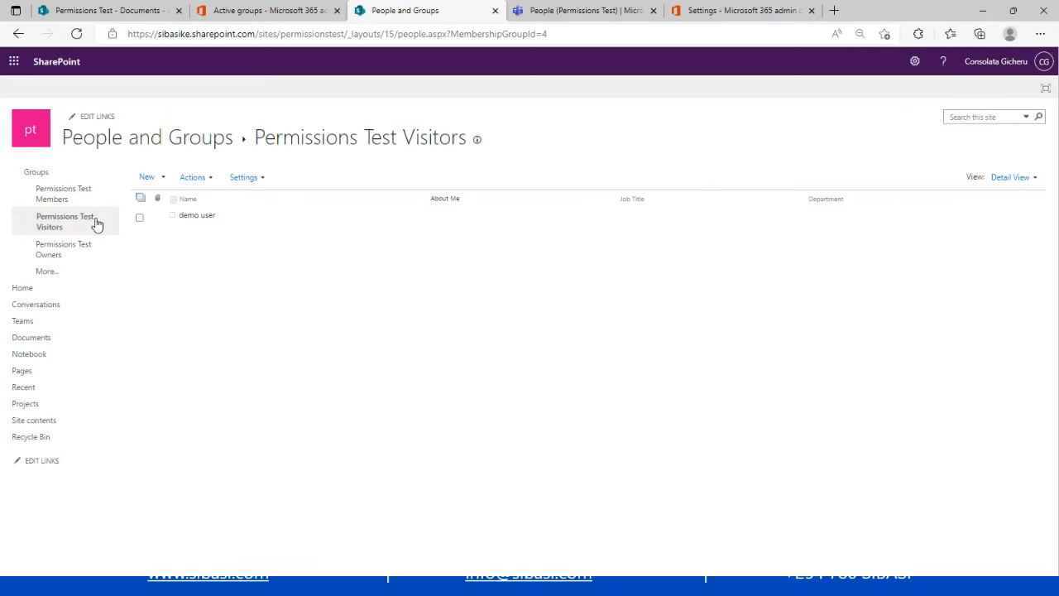
Try to invite the SG-Permissions group to Permissions Test Visitors, cancel the invitation and reload the page.
left_click(150, 177)
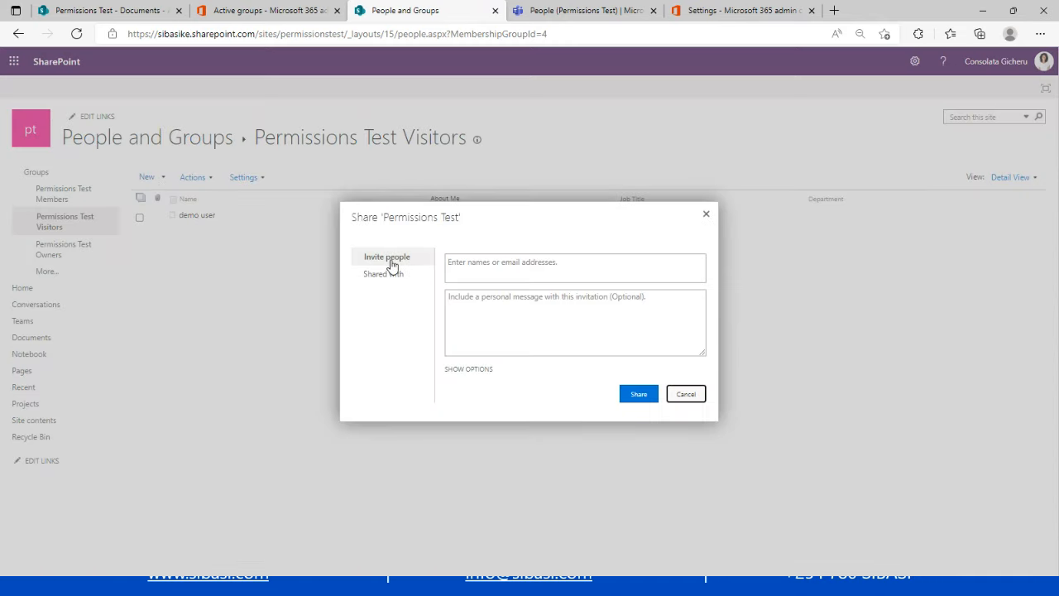
left_click(471, 267)
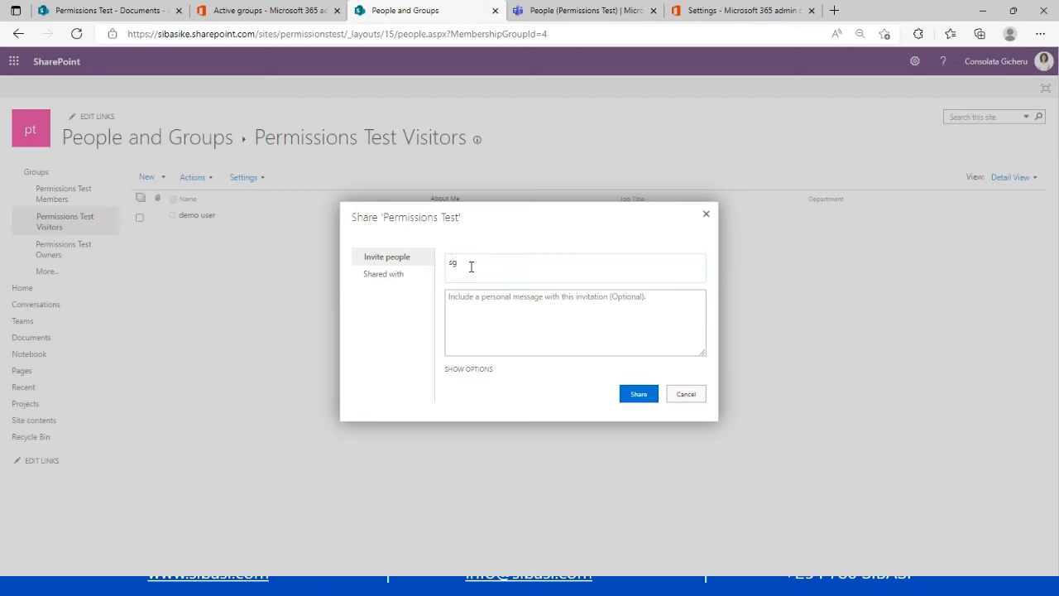
type("sg-pe")
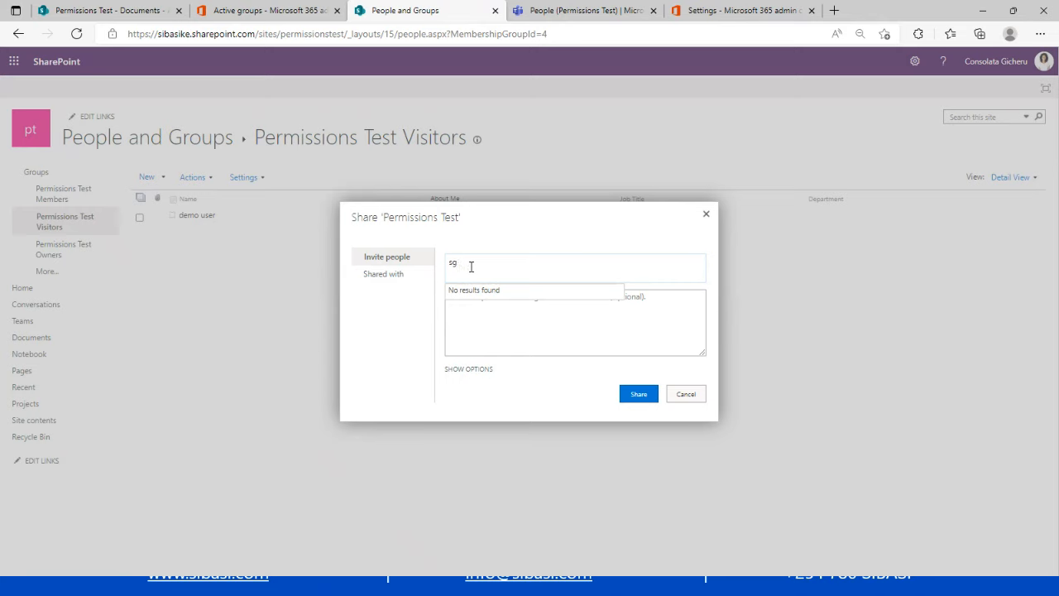
key("BackSpace")
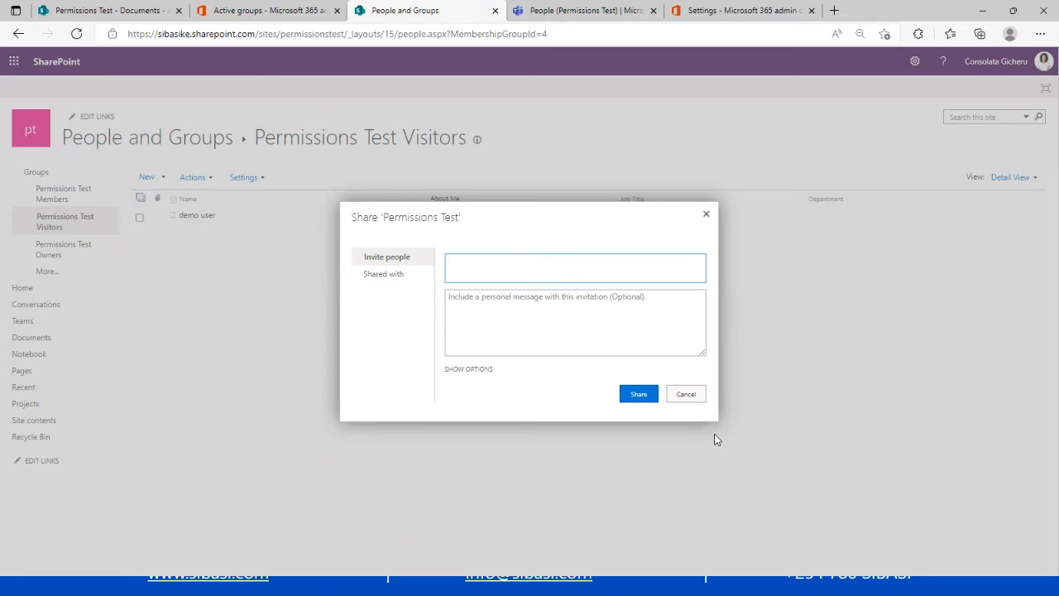
left_click(685, 394)
left_click(73, 43)
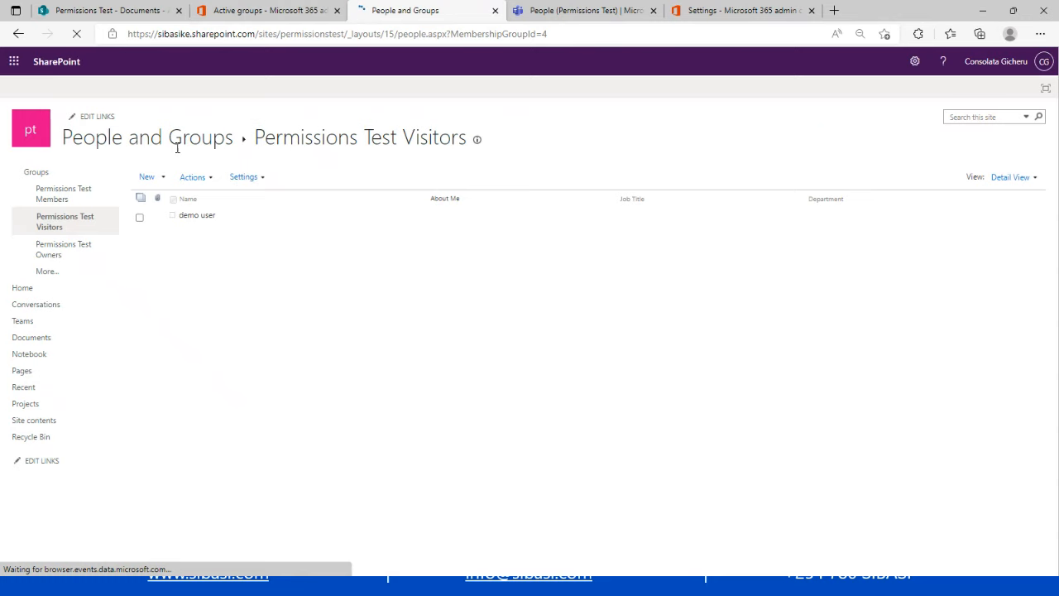
Start a new invitation to Permissions Test Visitors with the email invitation turned off.
left_click(151, 178)
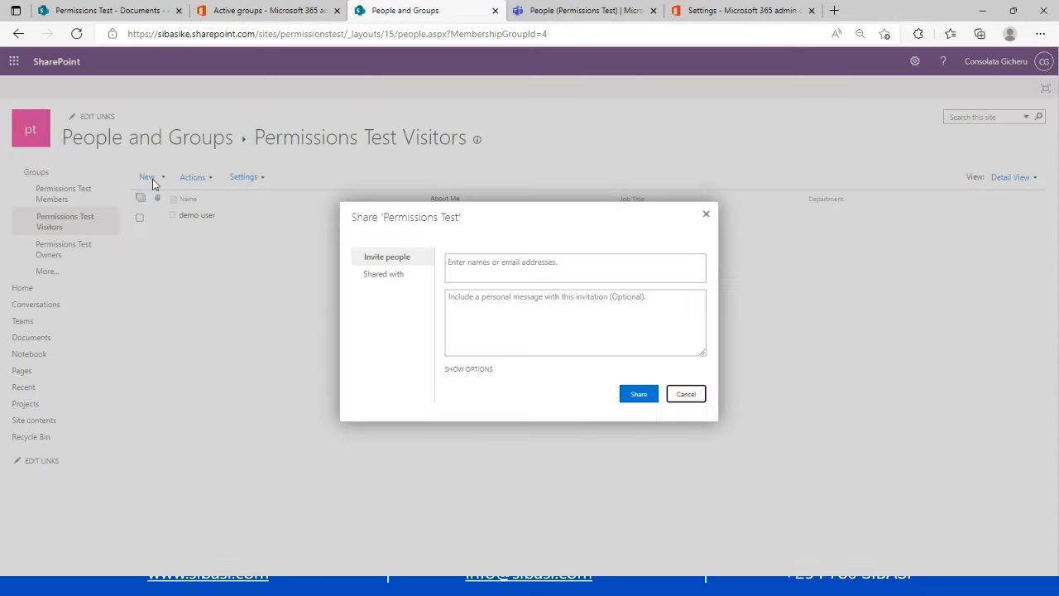
left_click(459, 371)
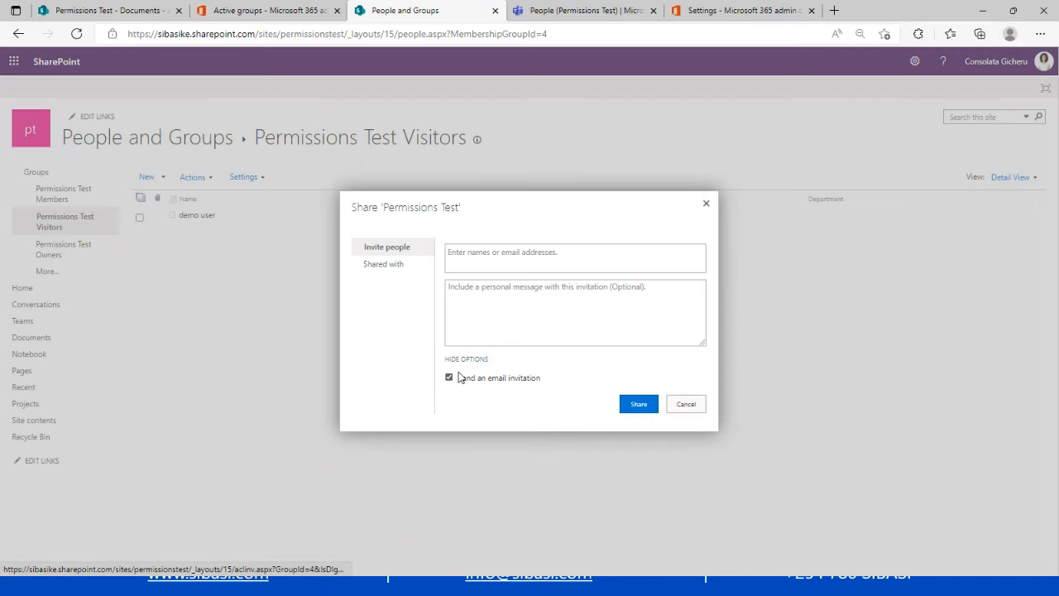
left_click(449, 378)
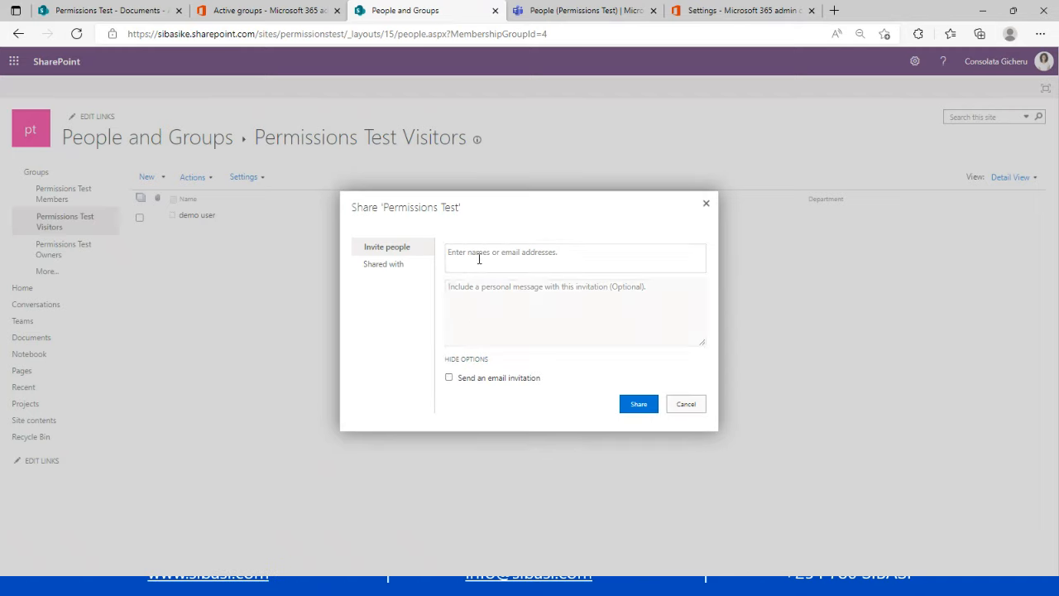
Try to find the SG-Permissions group as an invitee and check the security groups in the Microsoft 365 admin center.
left_click(479, 259)
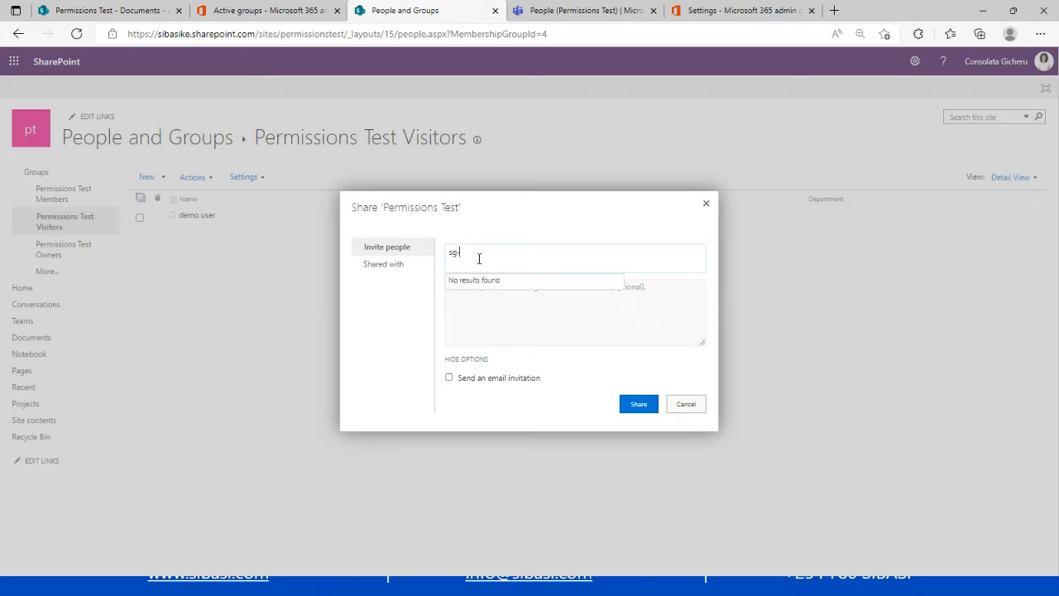
type("sg-permis")
key("BackSpace")
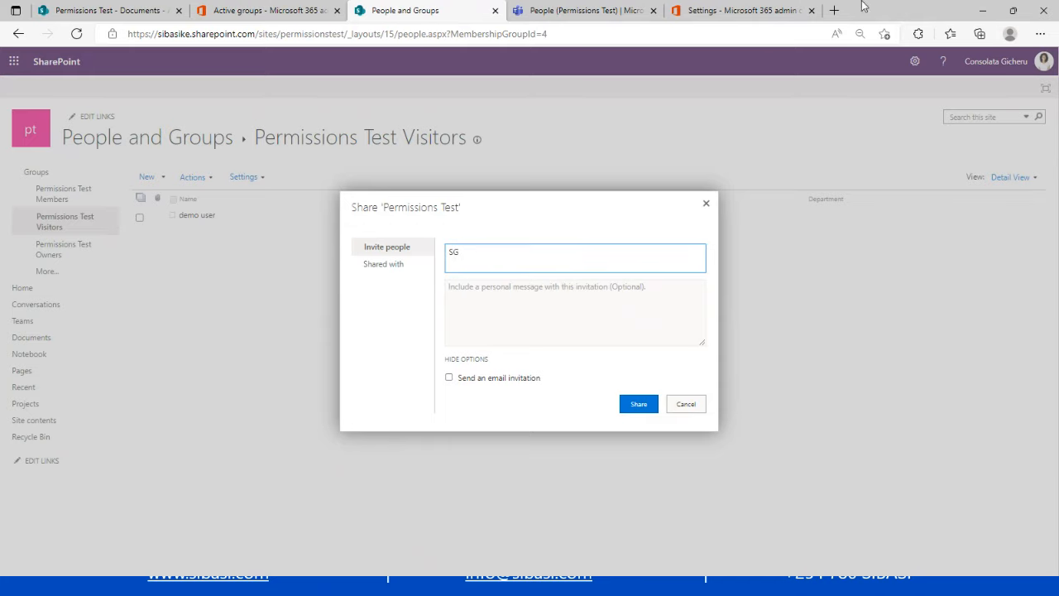
left_click(736, 12)
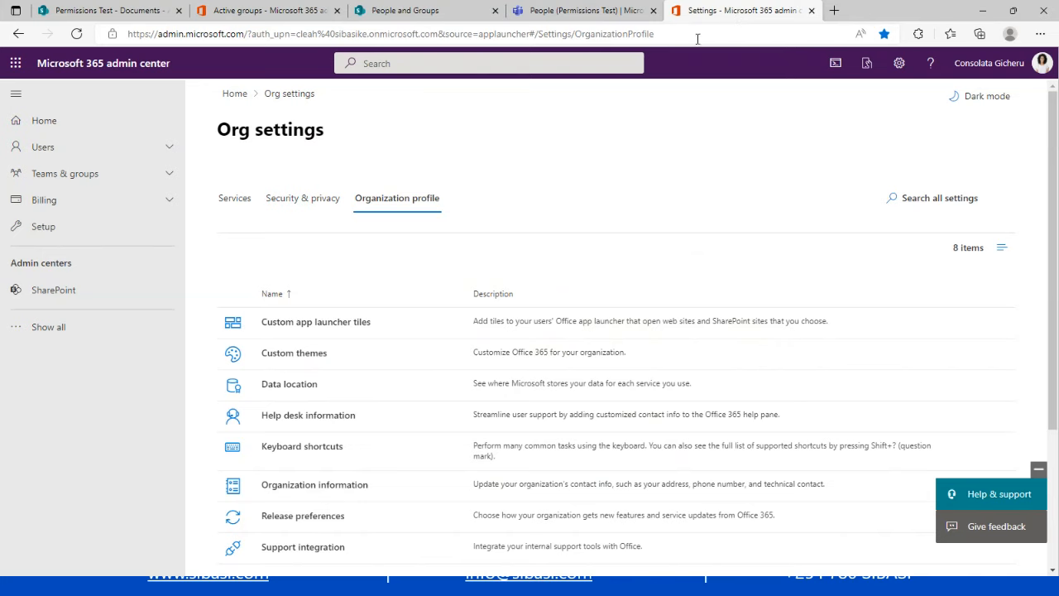
left_click(254, 11)
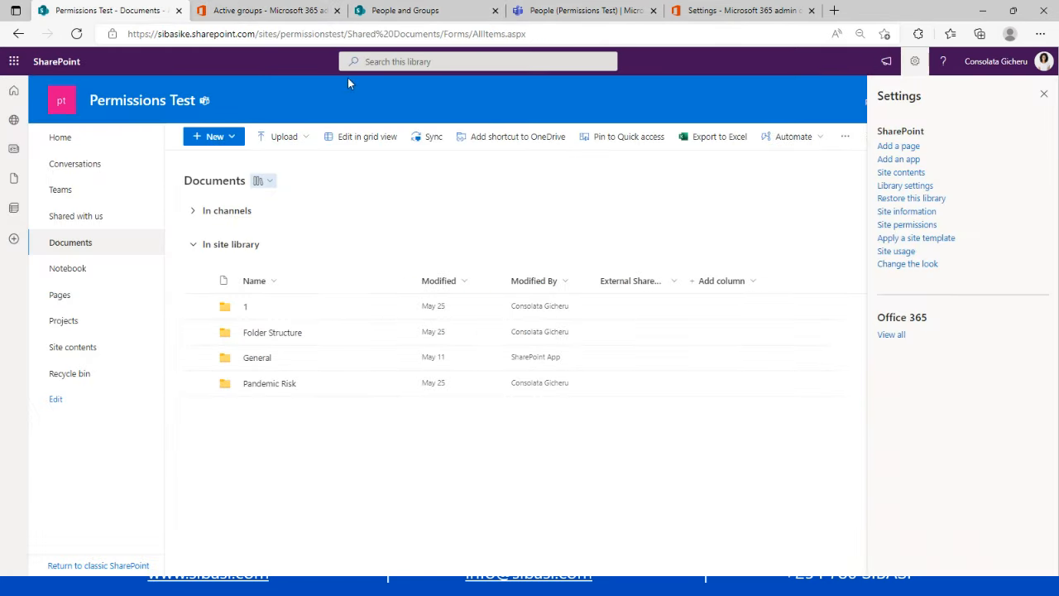
left_click(428, 17)
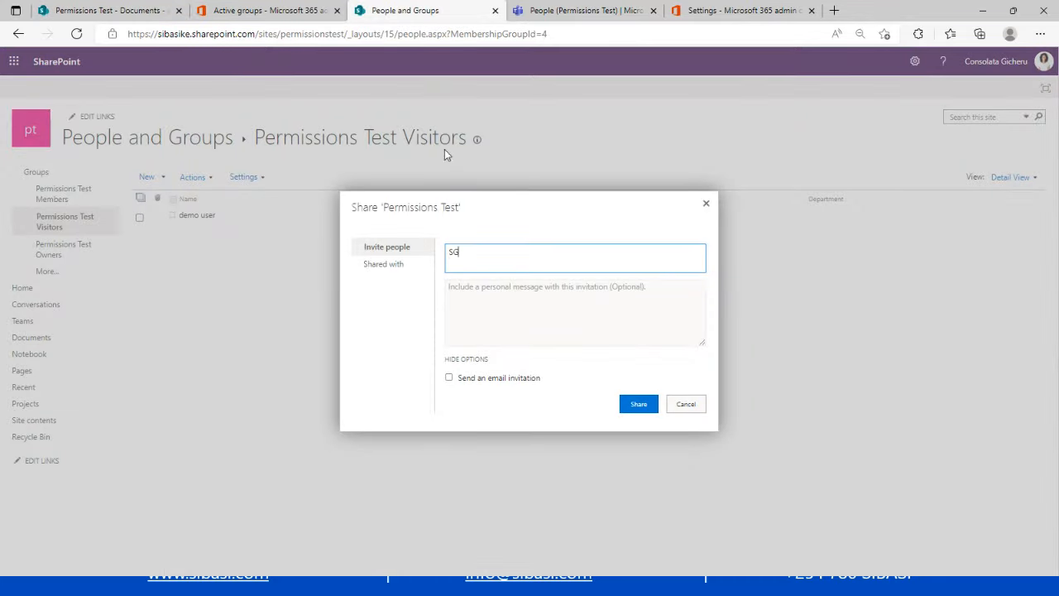
Replace the invitee search with "User", choose the User Test group and share the site with it.
key("BackSpace")
key("BackSpace")
type("User")
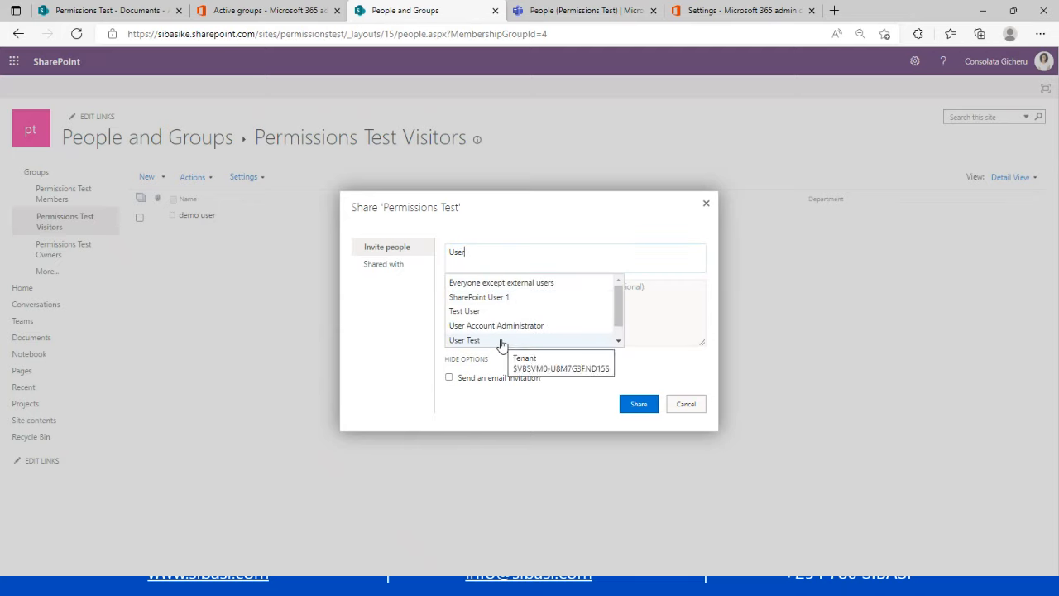
left_click(500, 339)
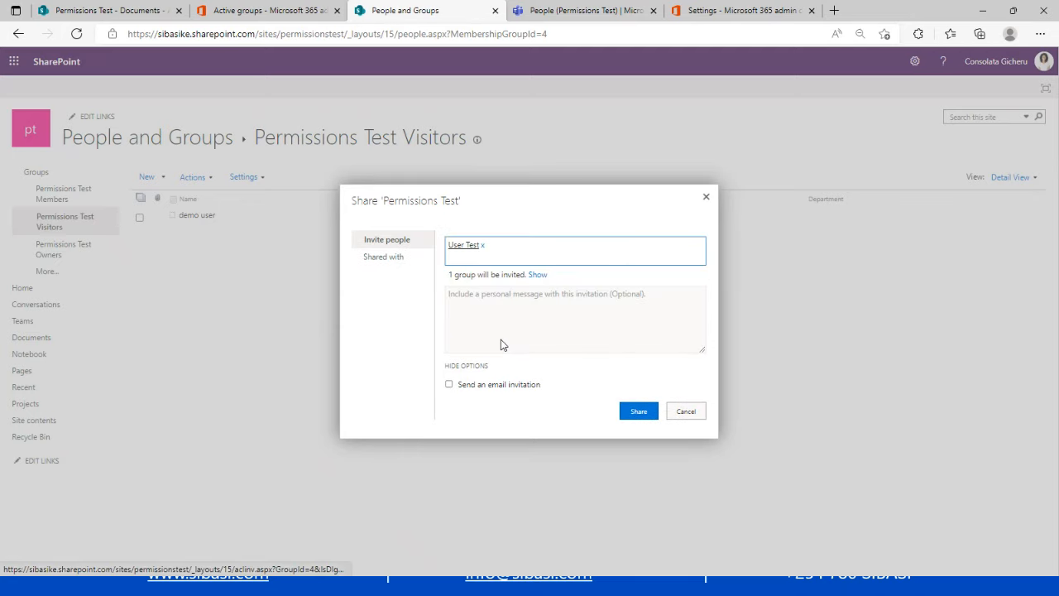
left_click(637, 415)
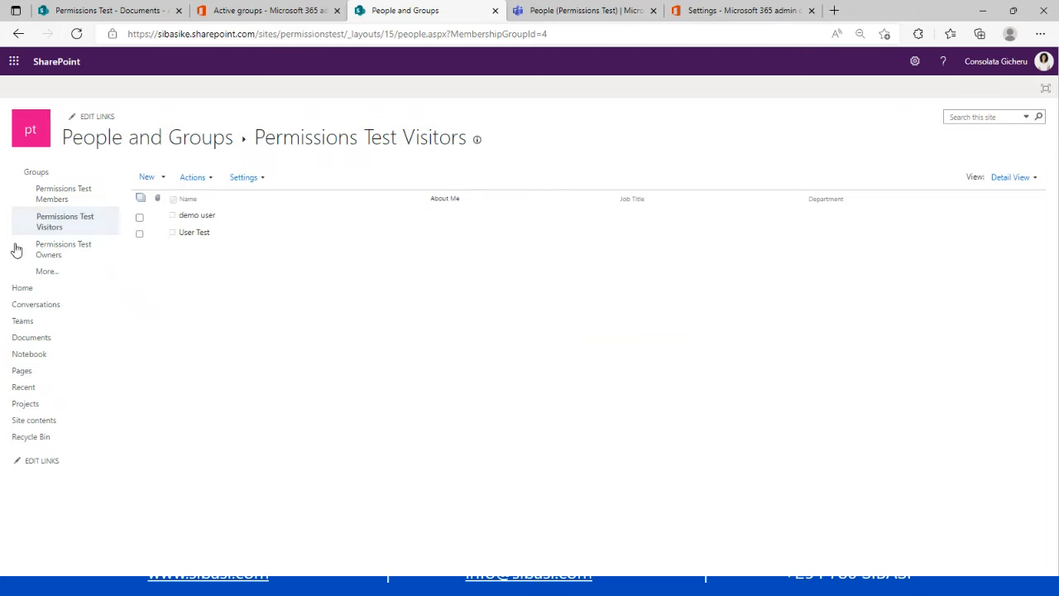
Add an individual user to the Permissions Test Visitors group and share the site without sending an email invitation.
left_click(161, 179)
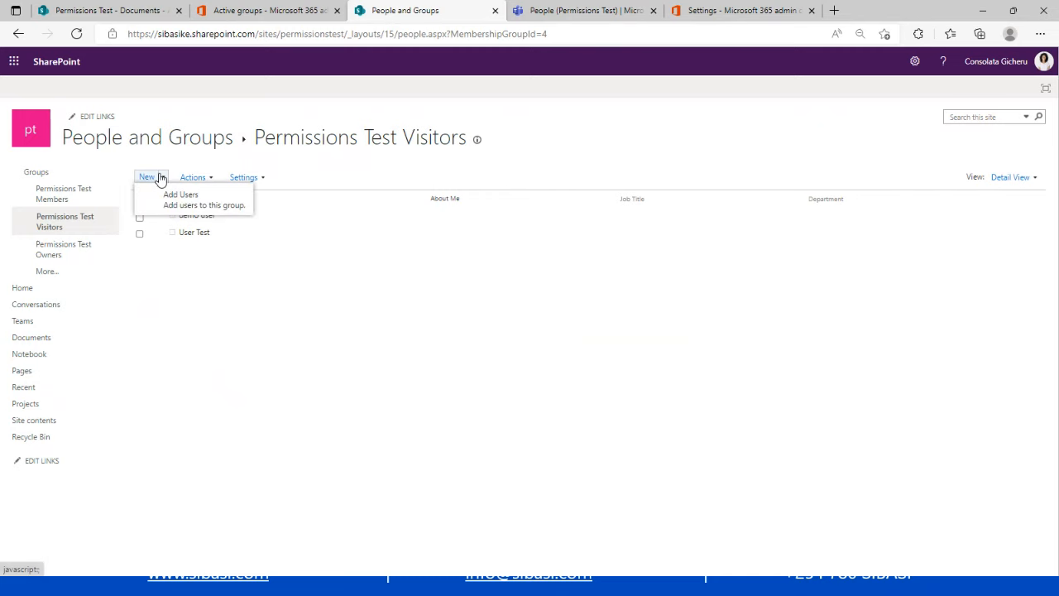
left_click(164, 196)
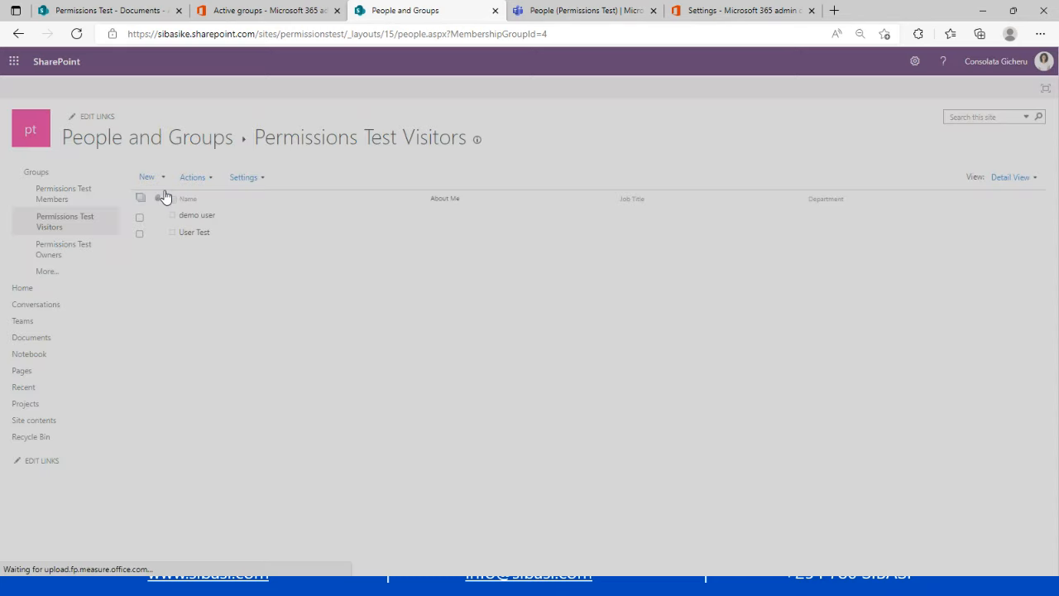
left_click(466, 267)
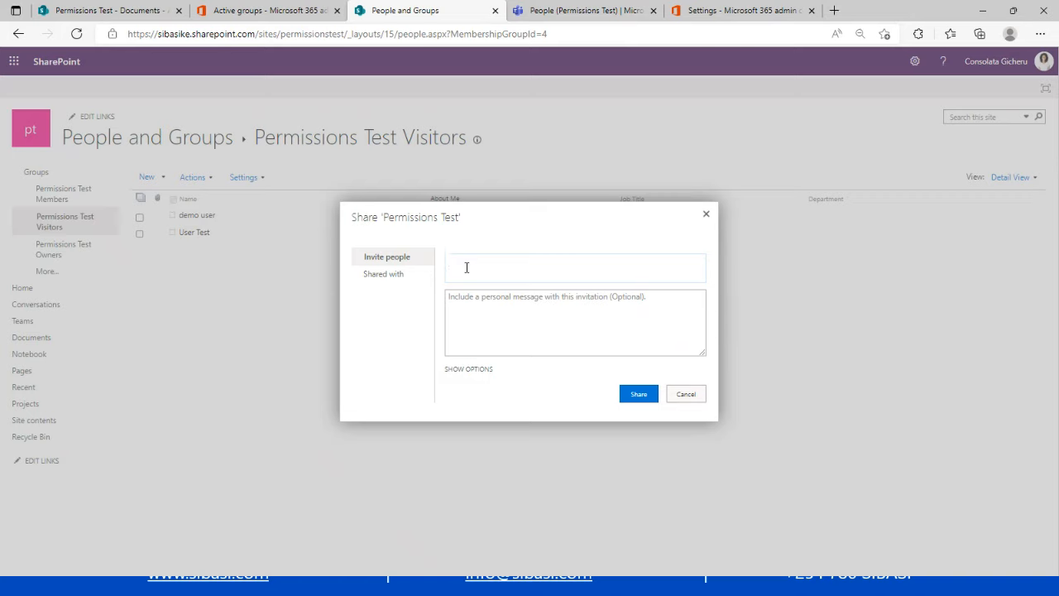
type("maureen")
left_click(465, 296)
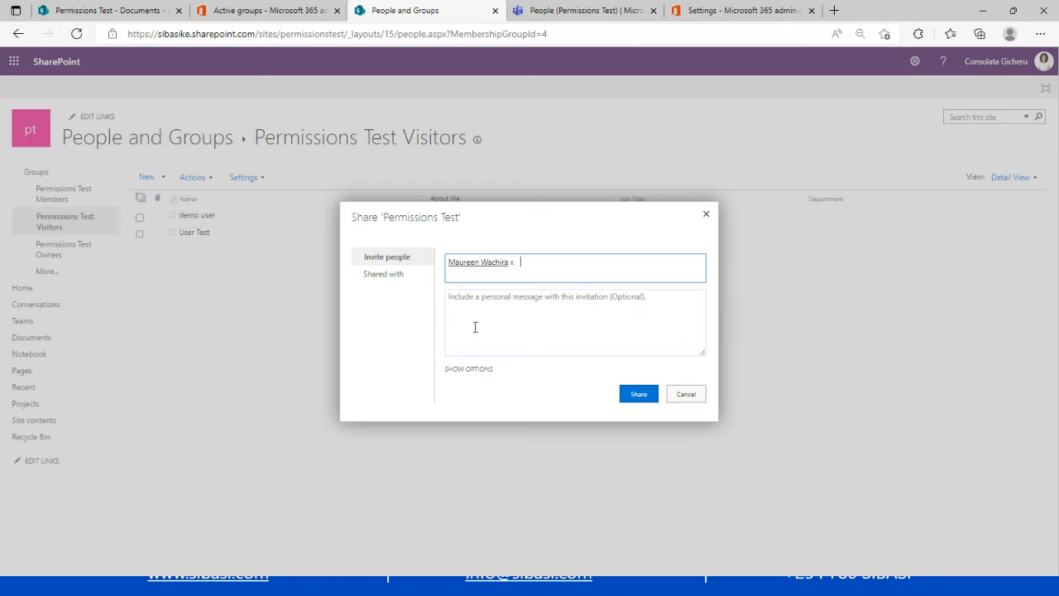
left_click(452, 370)
left_click(448, 377)
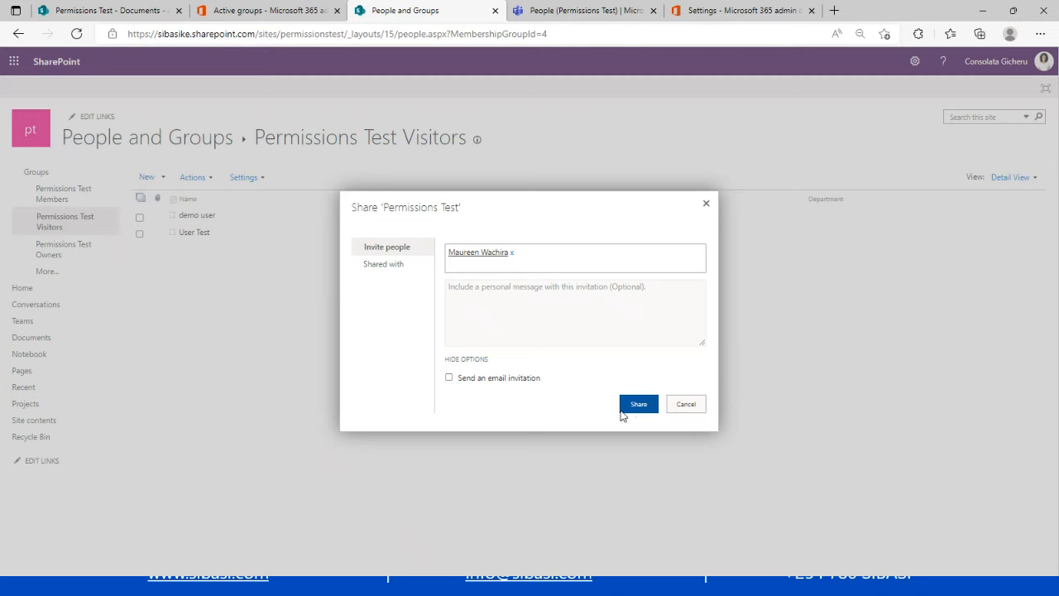
left_click(621, 411)
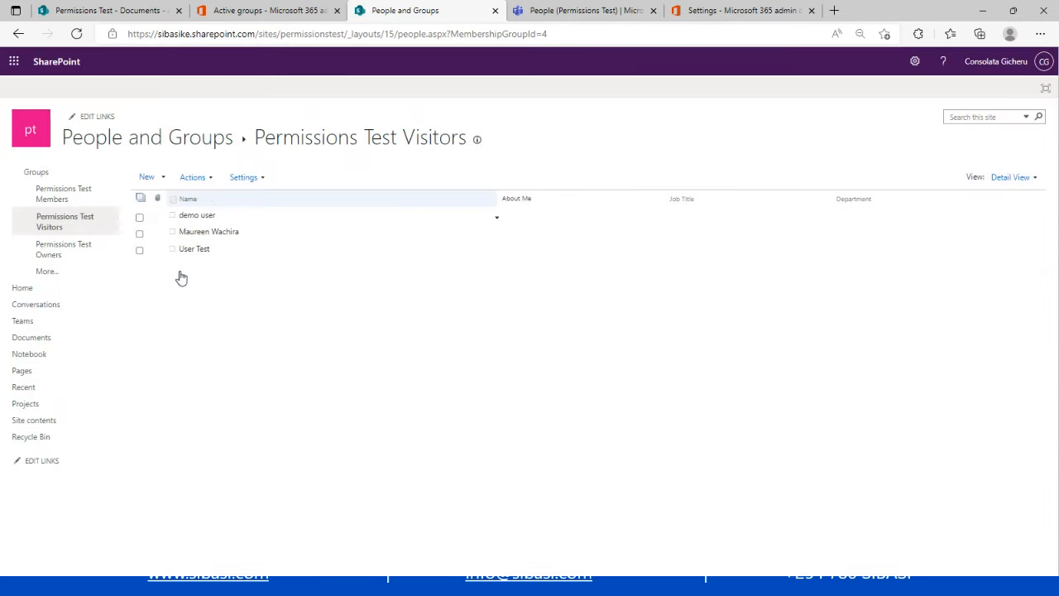
Return to the Permissions Test site's home page and minimise the browser window.
left_click(33, 291)
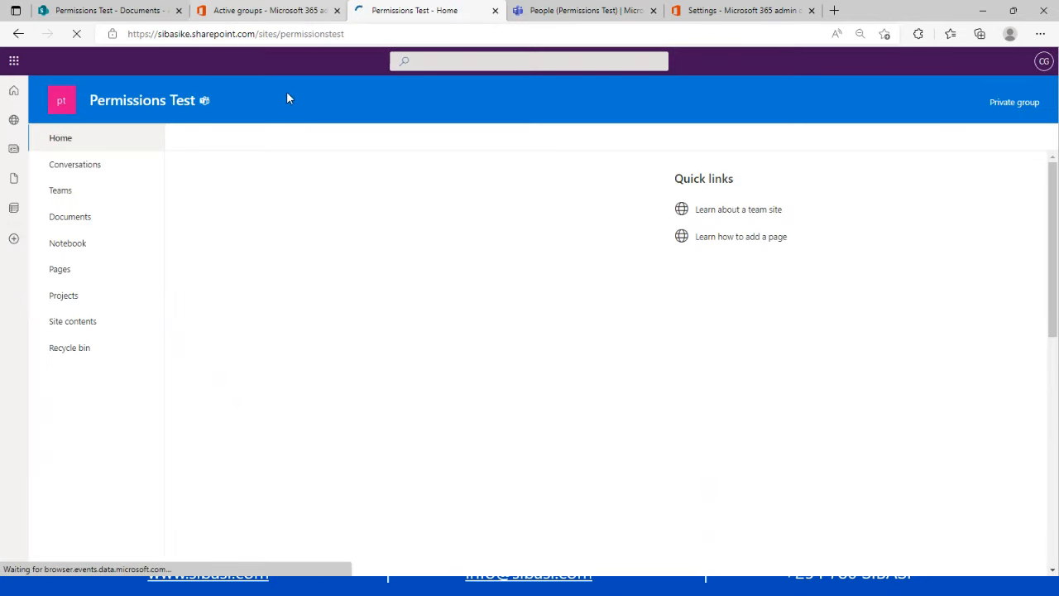
left_click_drag(373, 377, 503, 203)
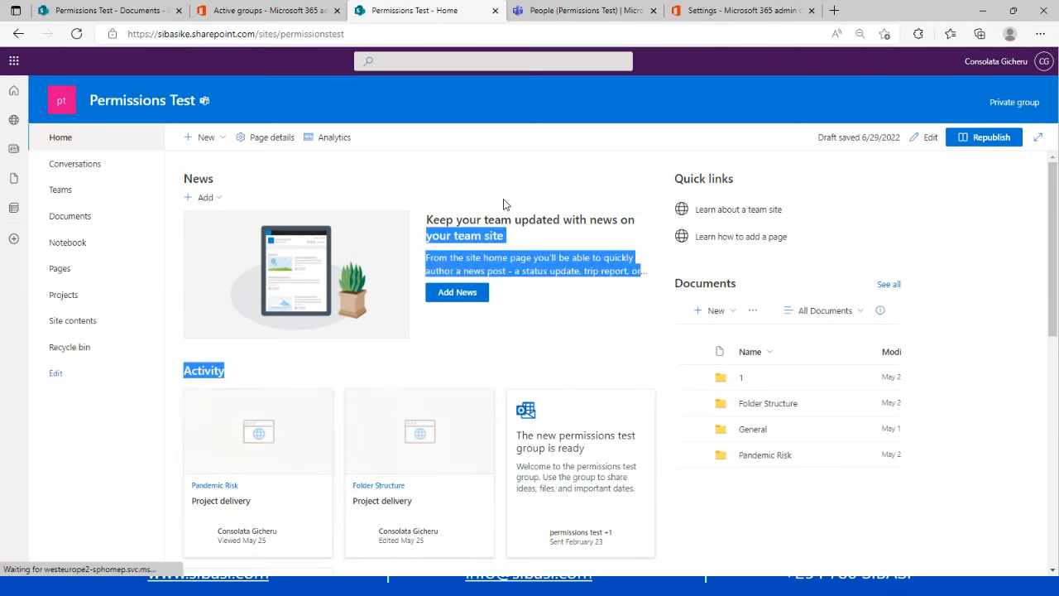
double_click(704, 173)
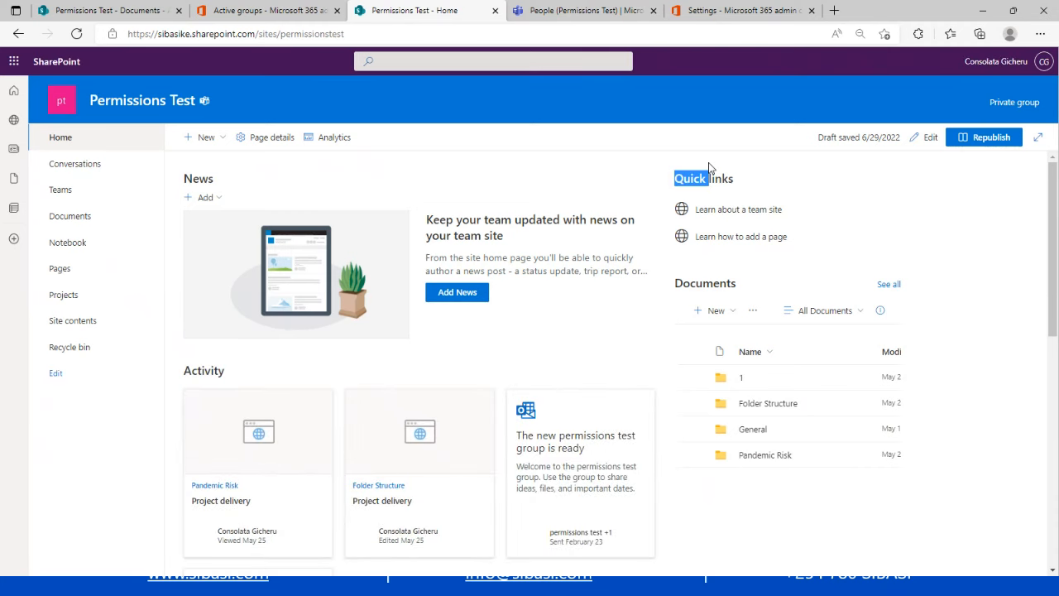
left_click(786, 190)
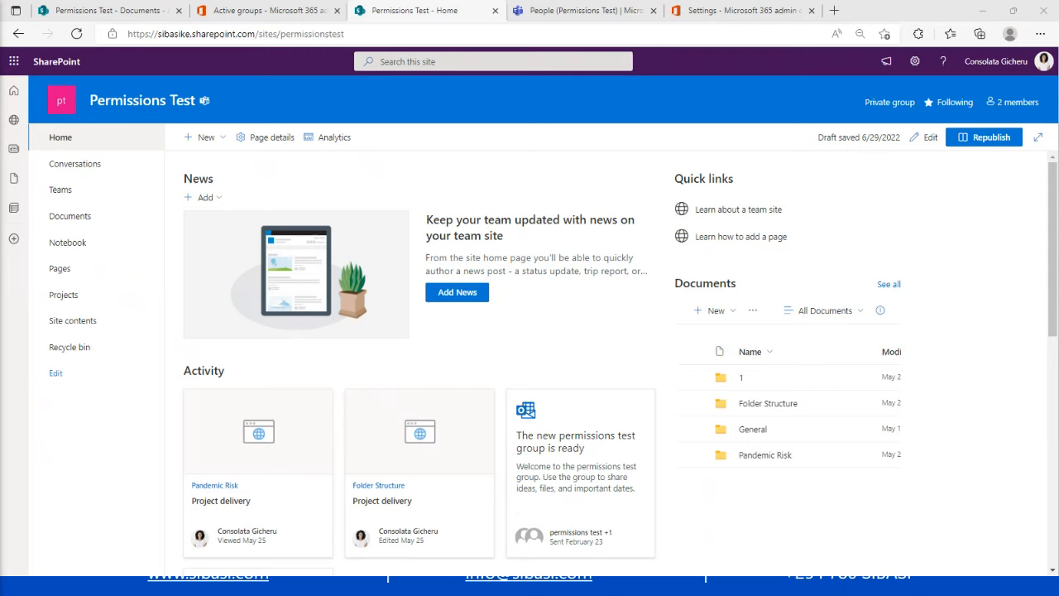
left_click(982, 12)
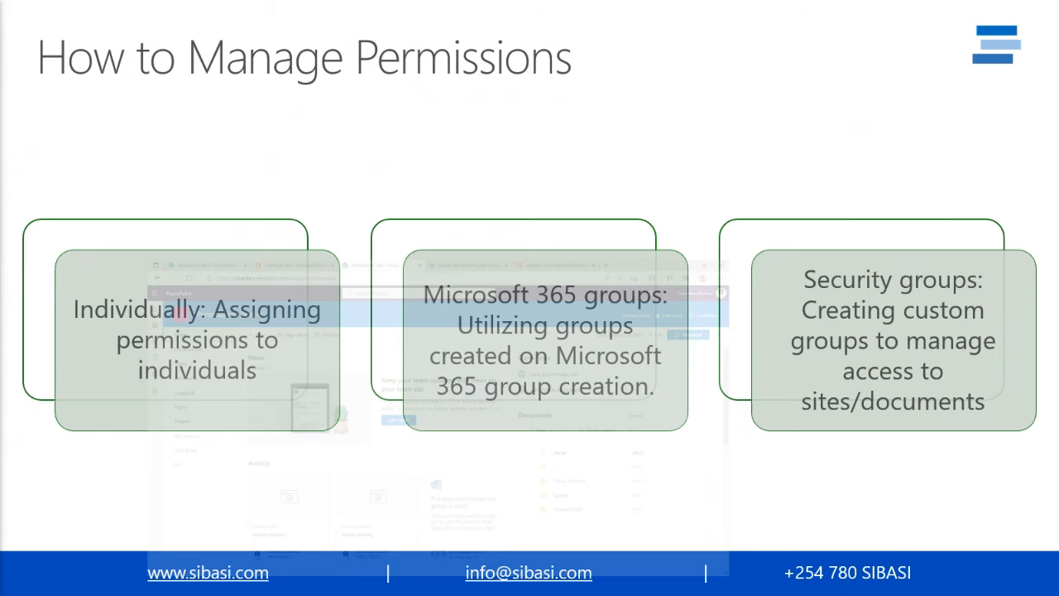
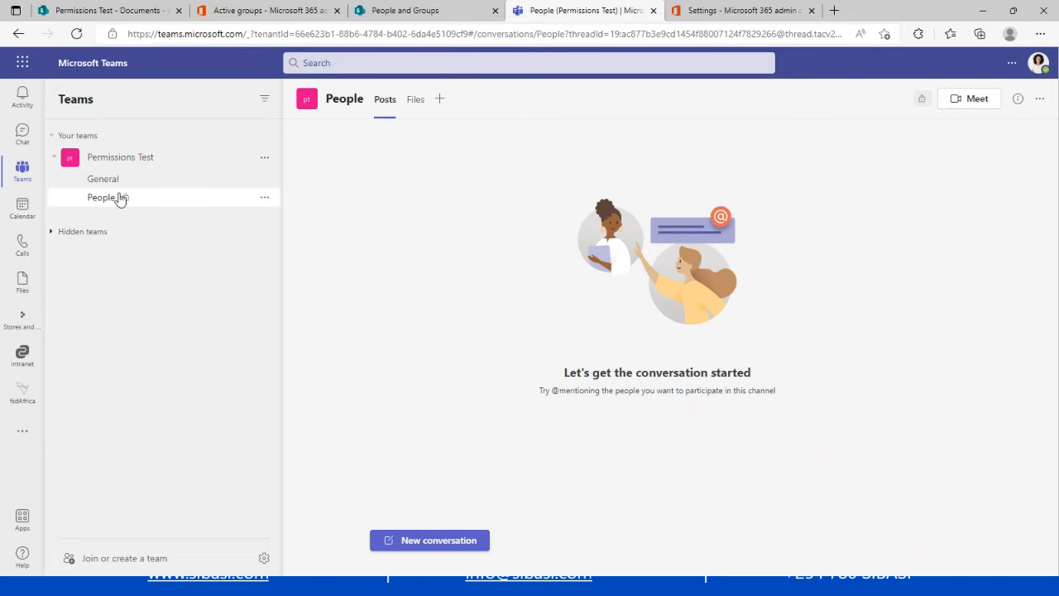
Create a folder named Confidential in the files of the People channel in Microsoft Teams.
left_click(416, 100)
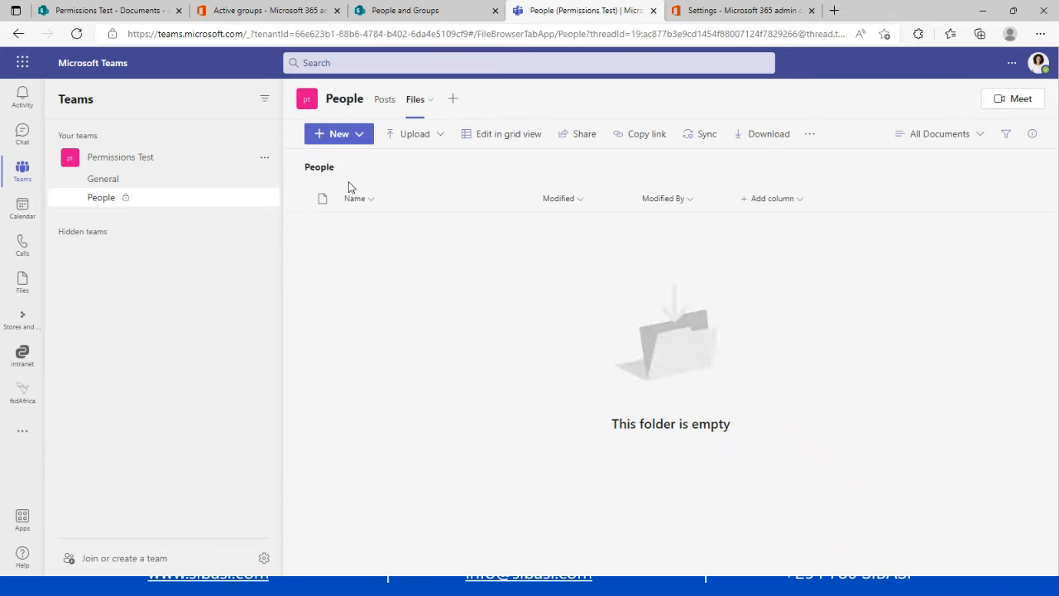
left_click(361, 137)
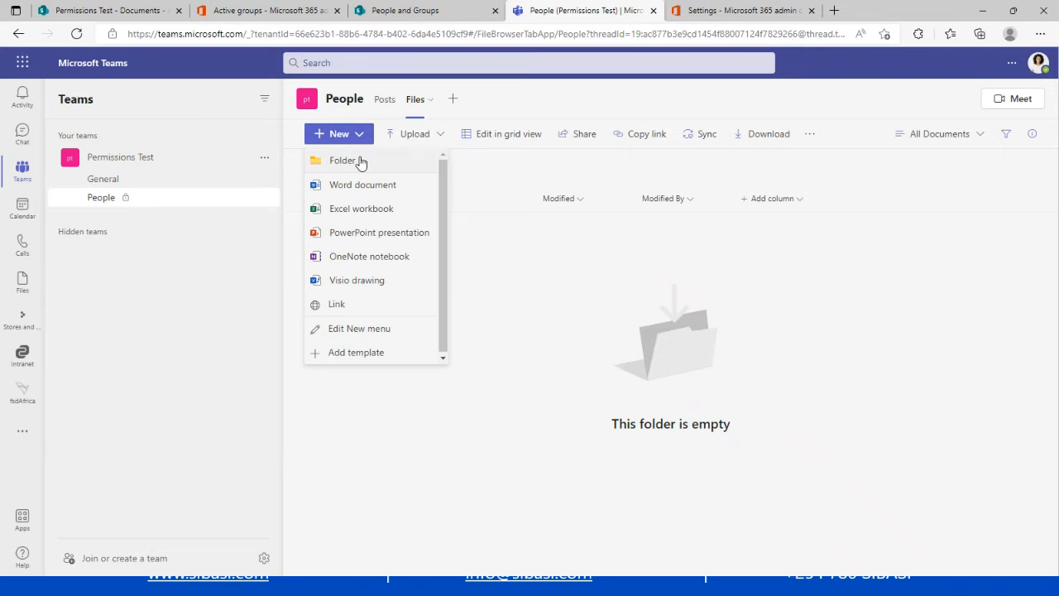
left_click(361, 162)
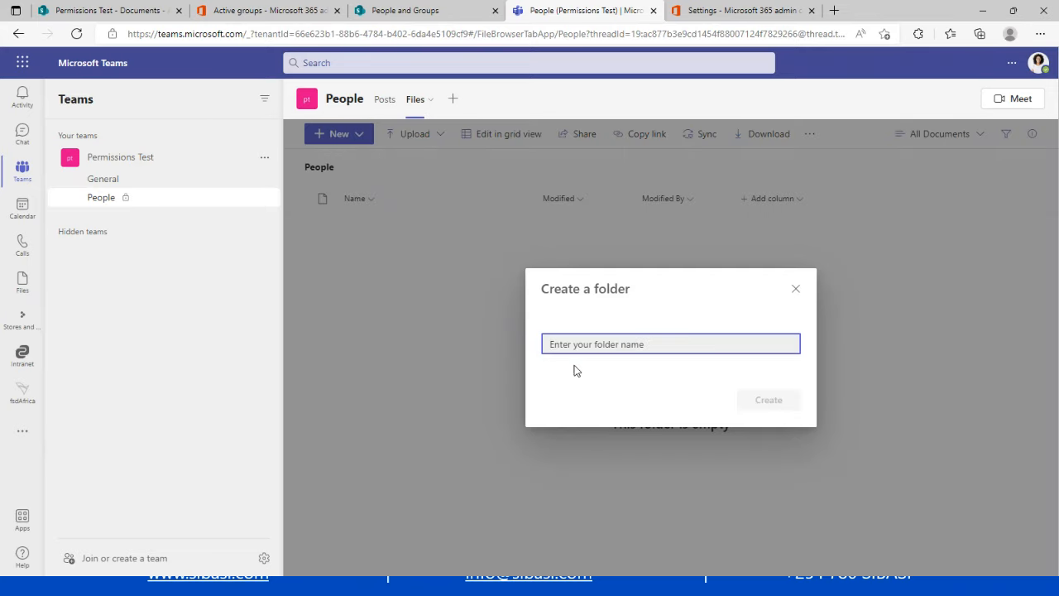
type("Con")
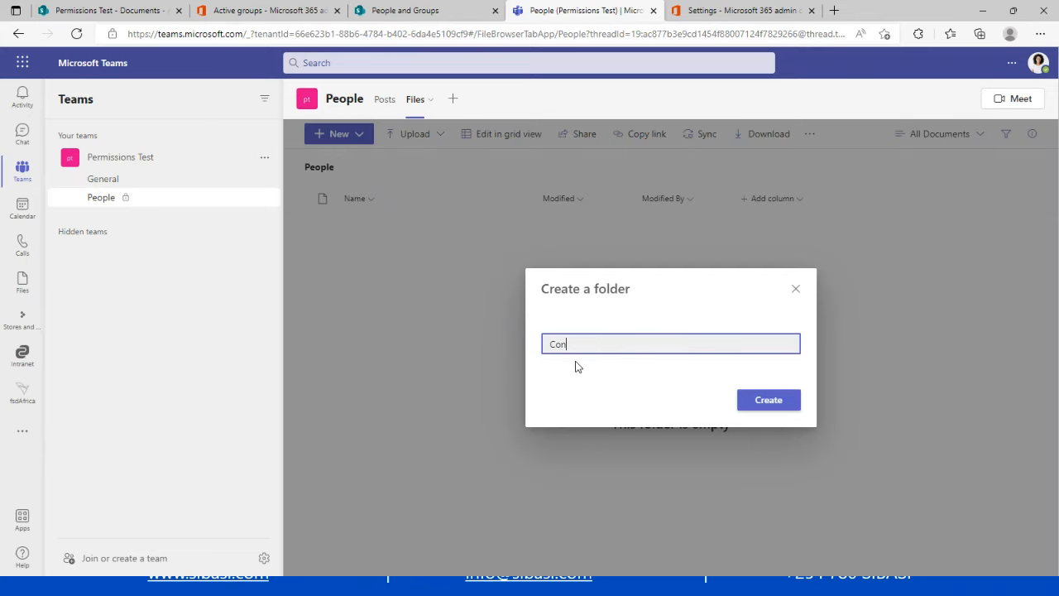
type("fidential")
key("Return")
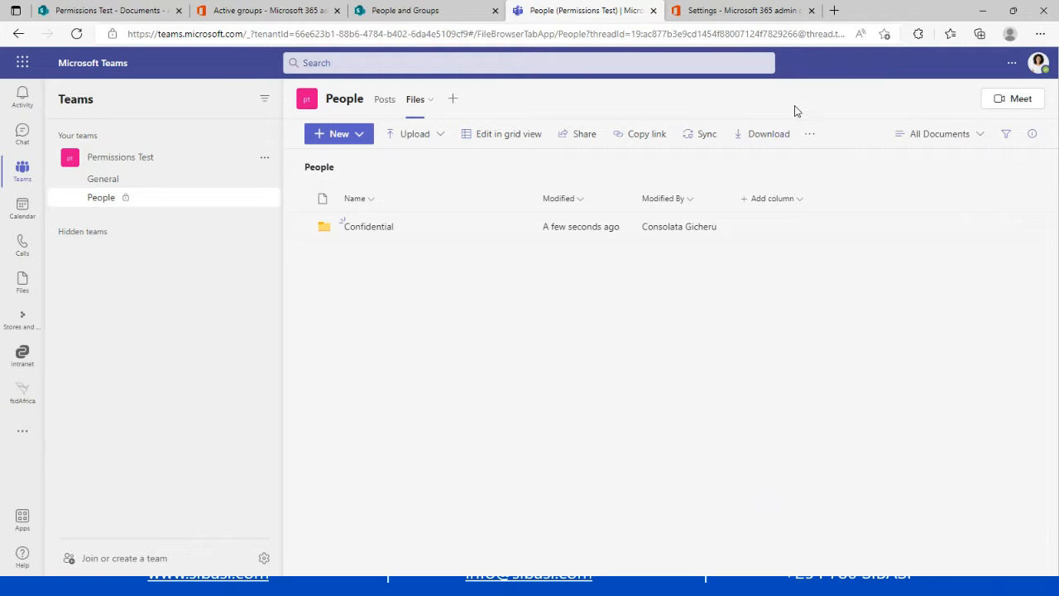
Open the People channel's files in SharePoint and dismiss the Next steps suggestions.
left_click(810, 134)
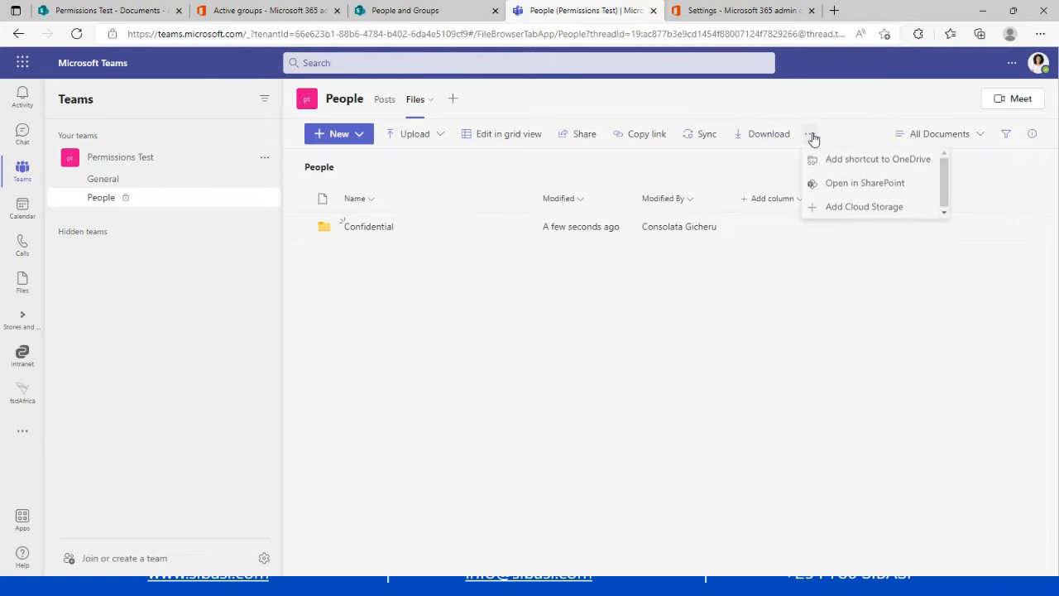
left_click(827, 190)
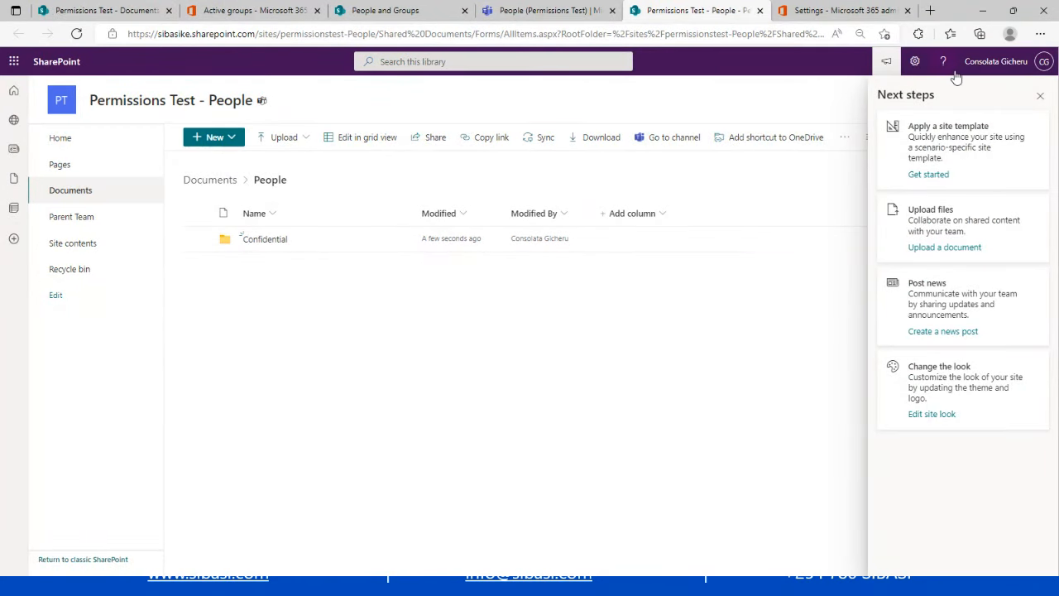
left_click(1039, 99)
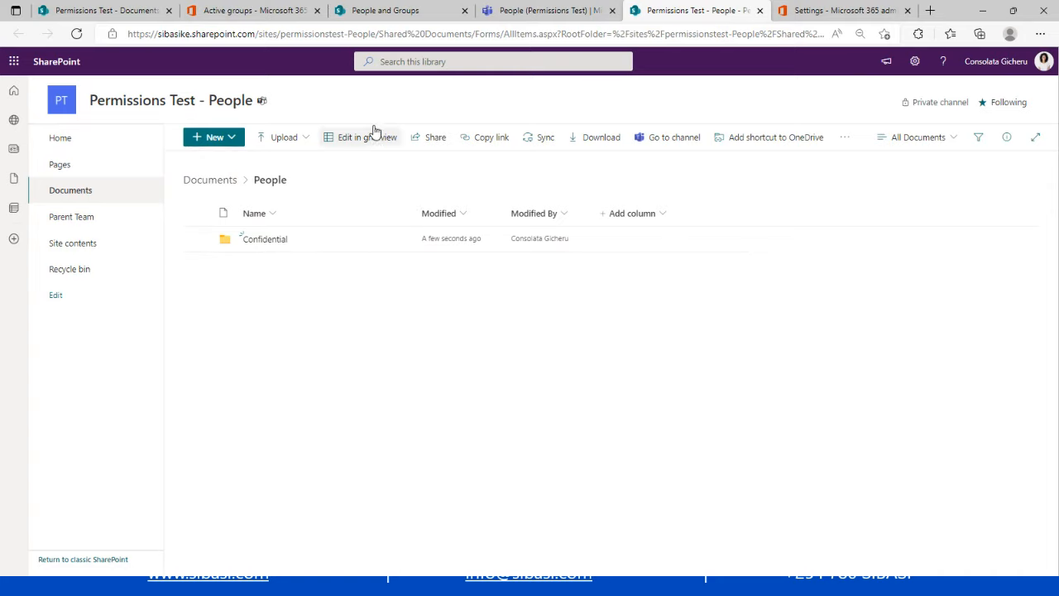
Restrict file and folder sharing on the Permissions Test - People site to site owners, disable access requests and save.
left_click(914, 61)
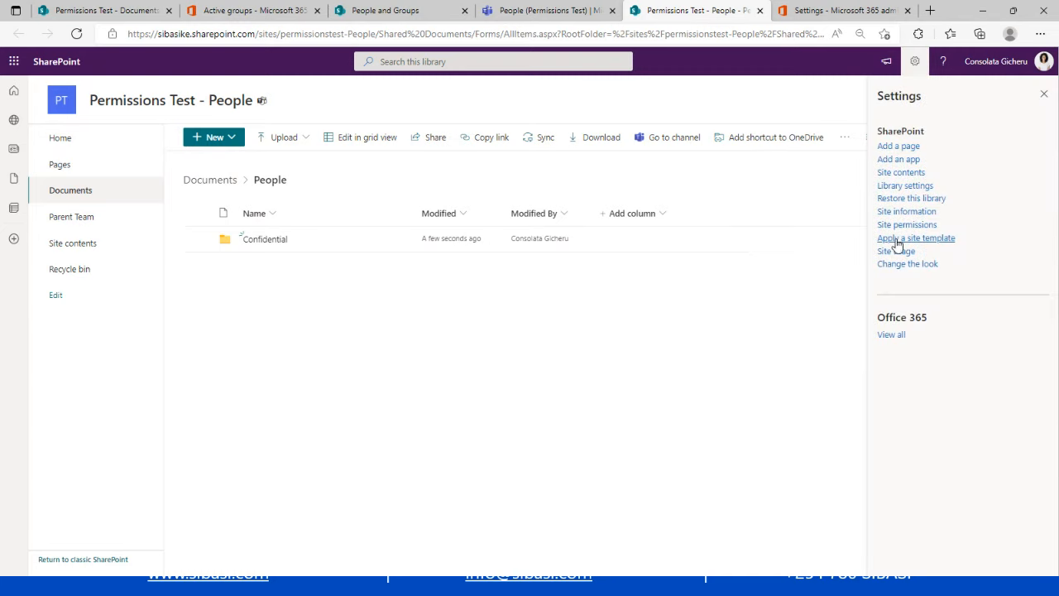
left_click(900, 212)
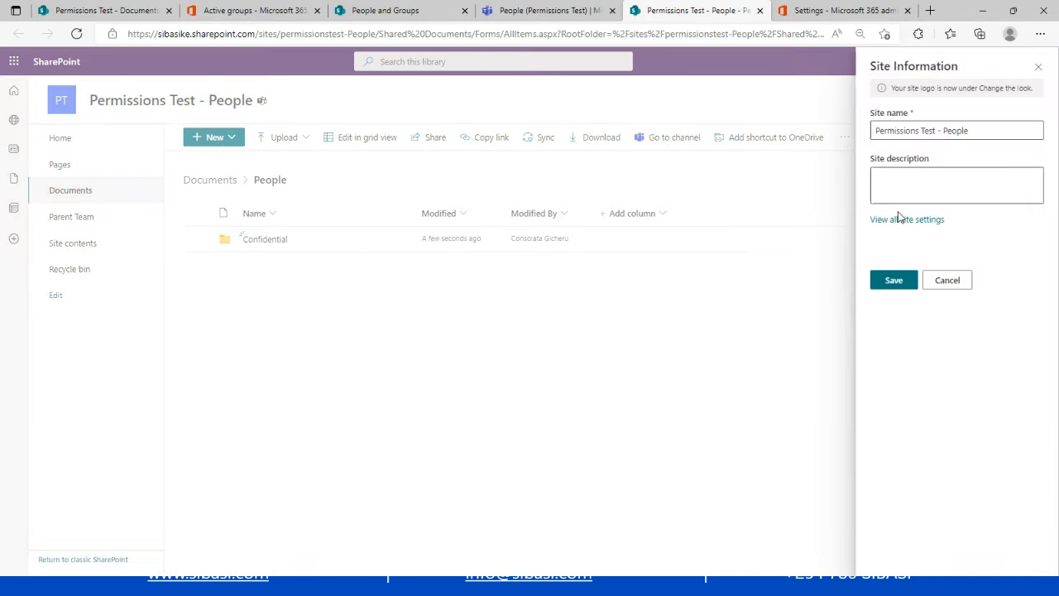
left_click(965, 279)
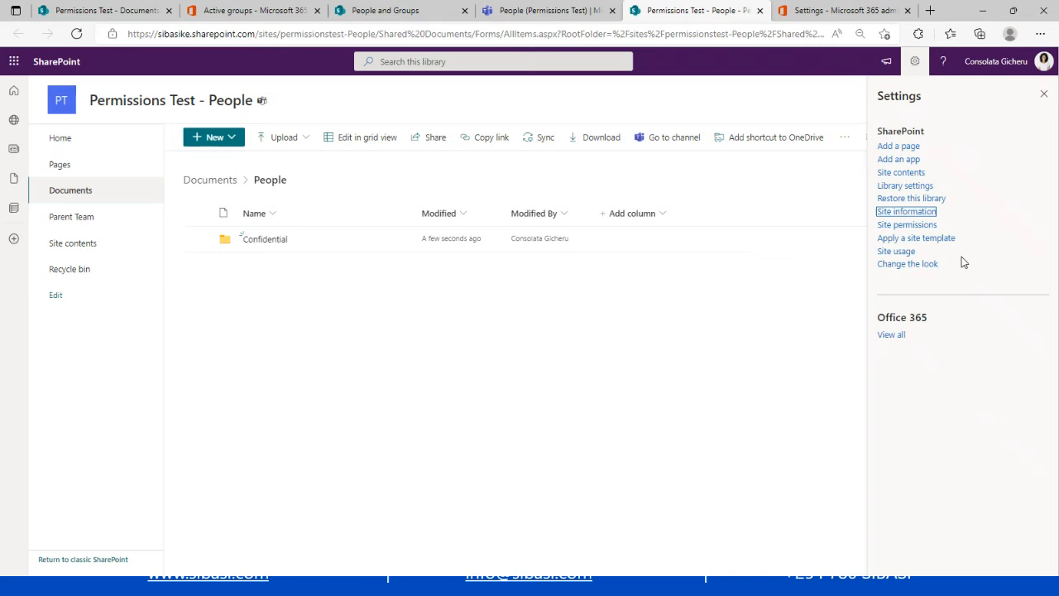
left_click(926, 225)
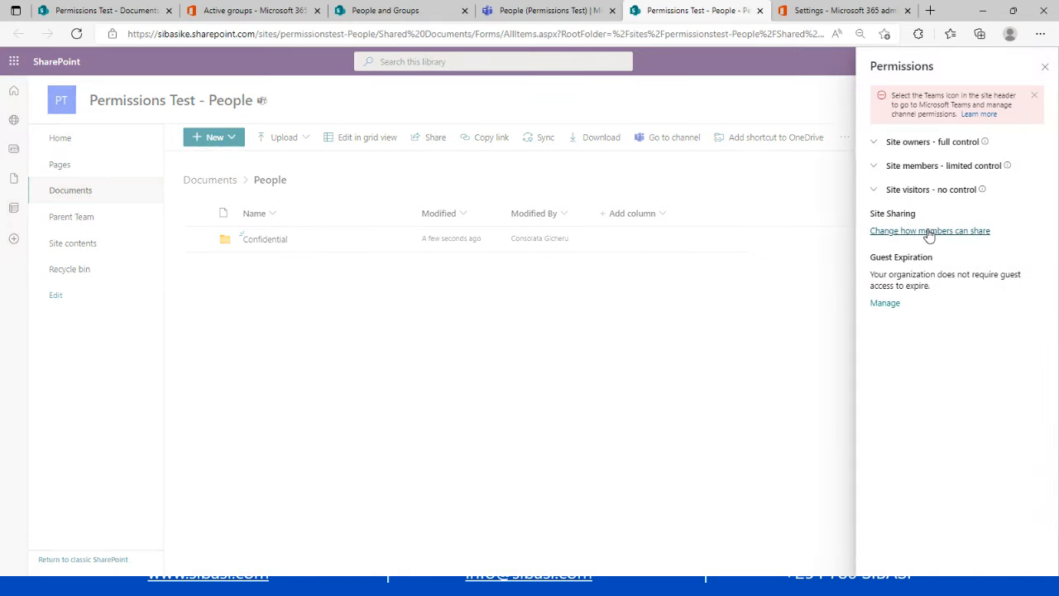
left_click(929, 234)
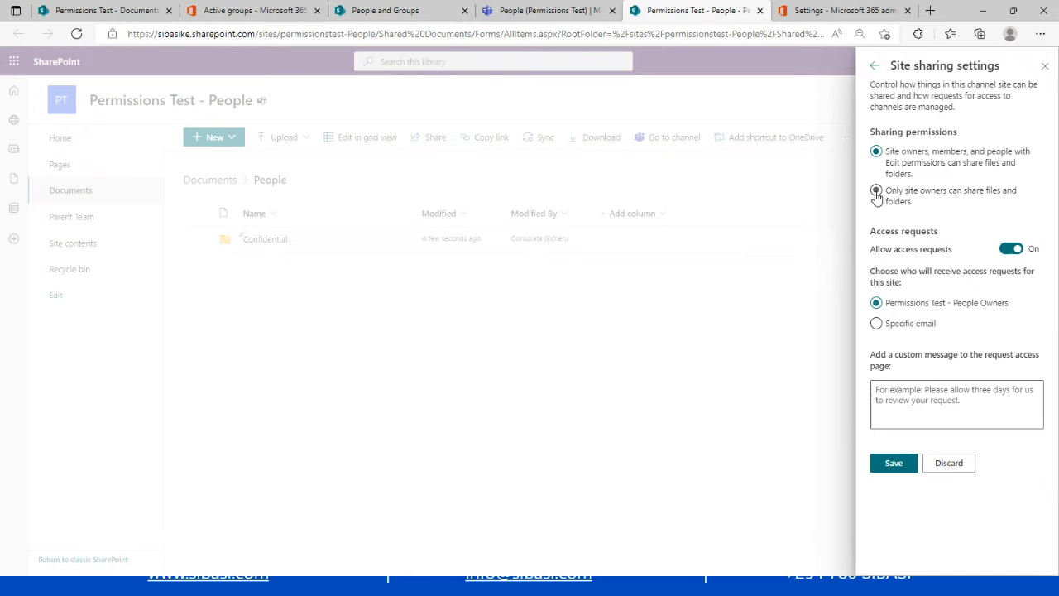
left_click(876, 192)
left_click(1014, 249)
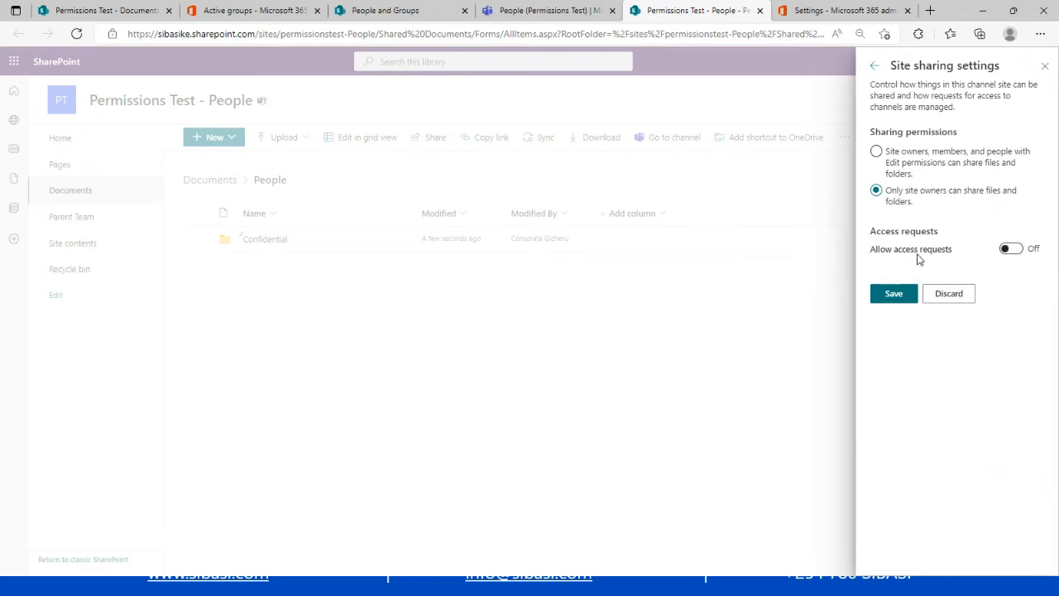
left_click(892, 295)
left_click(893, 295)
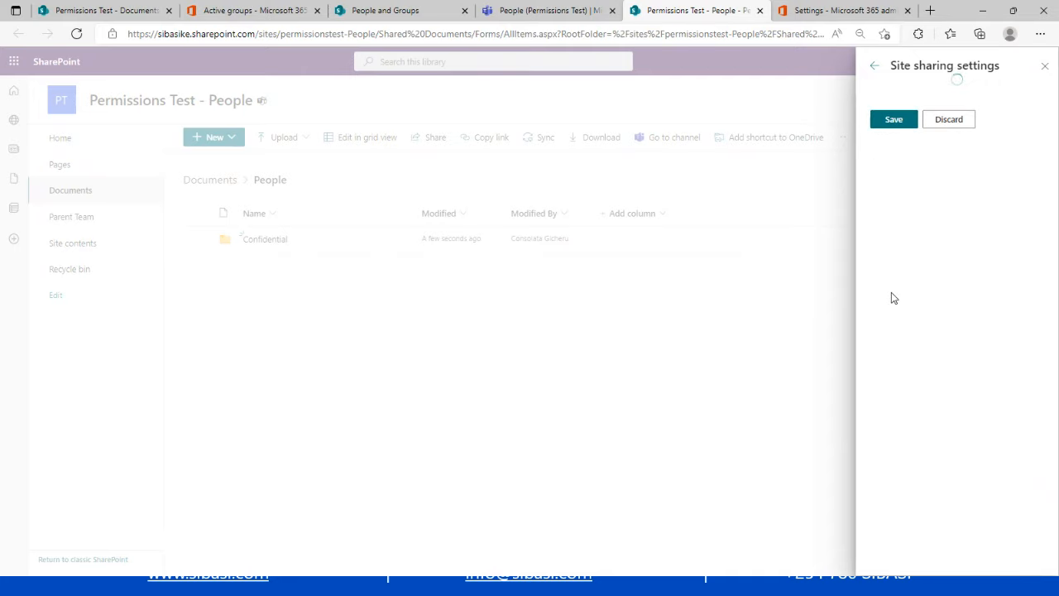
left_click(1041, 70)
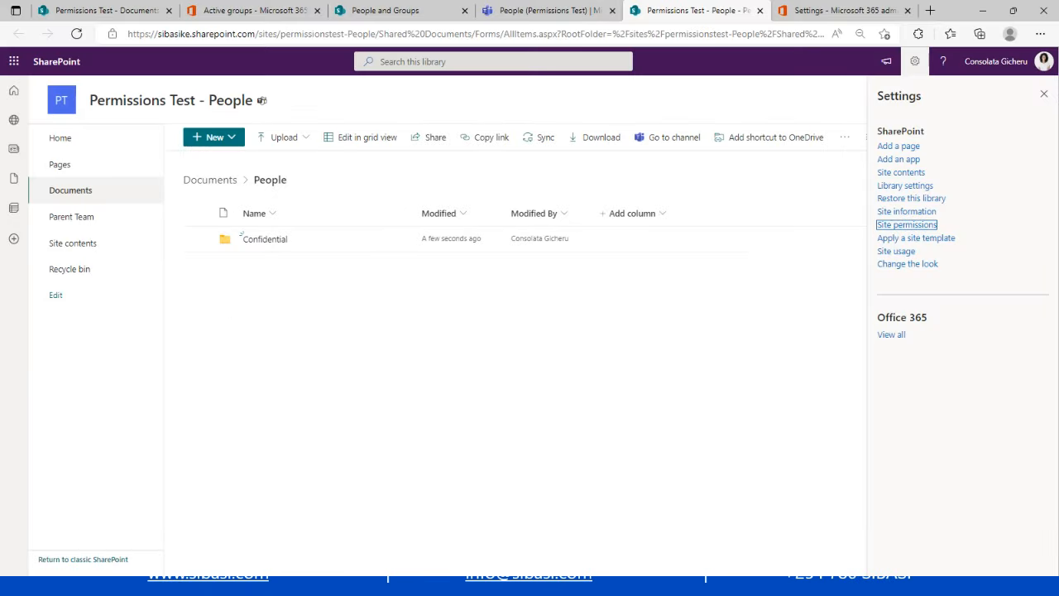
Open the Permissions Test site's advanced permissions settings and review the available permission levels.
left_click(362, 12)
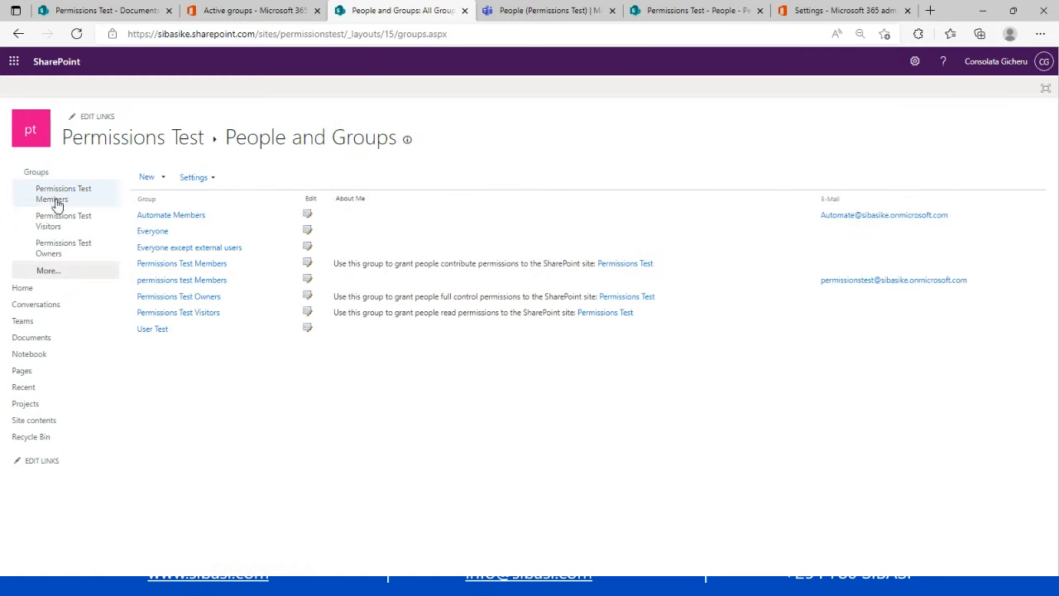
left_click(38, 289)
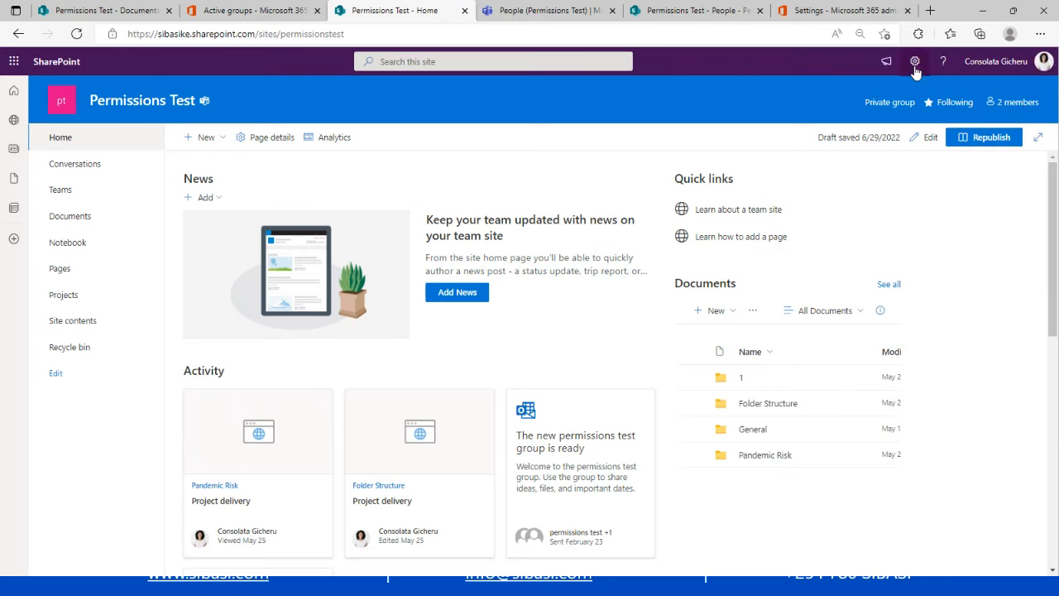
left_click(914, 62)
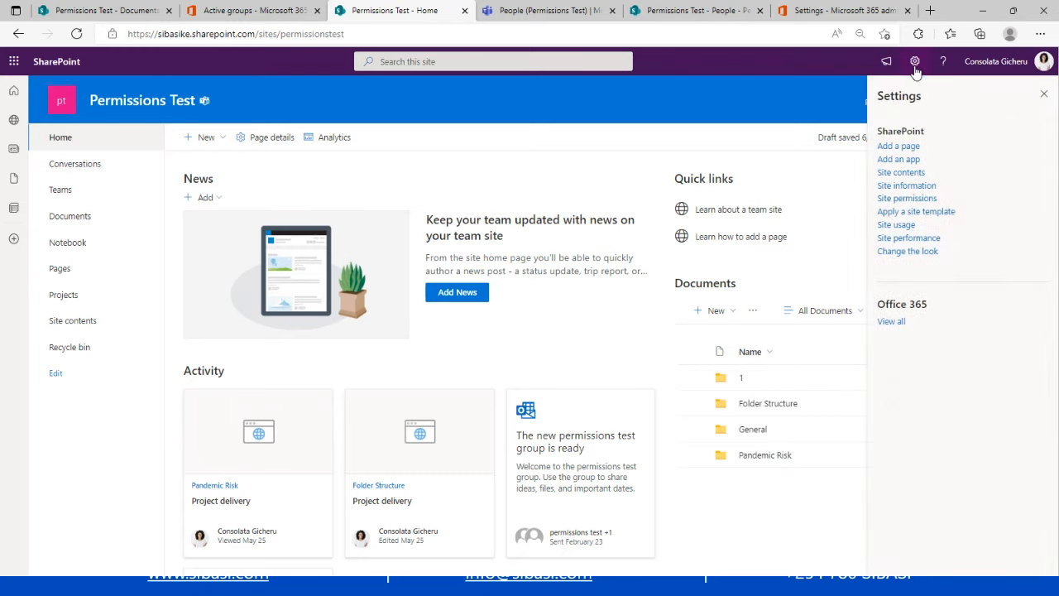
left_click(924, 200)
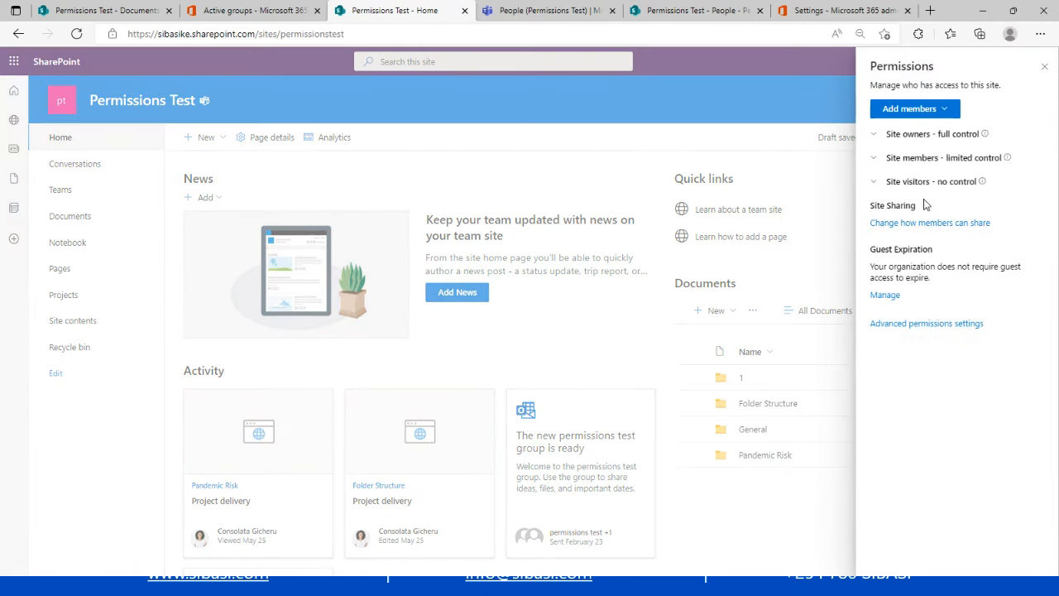
left_click(932, 324)
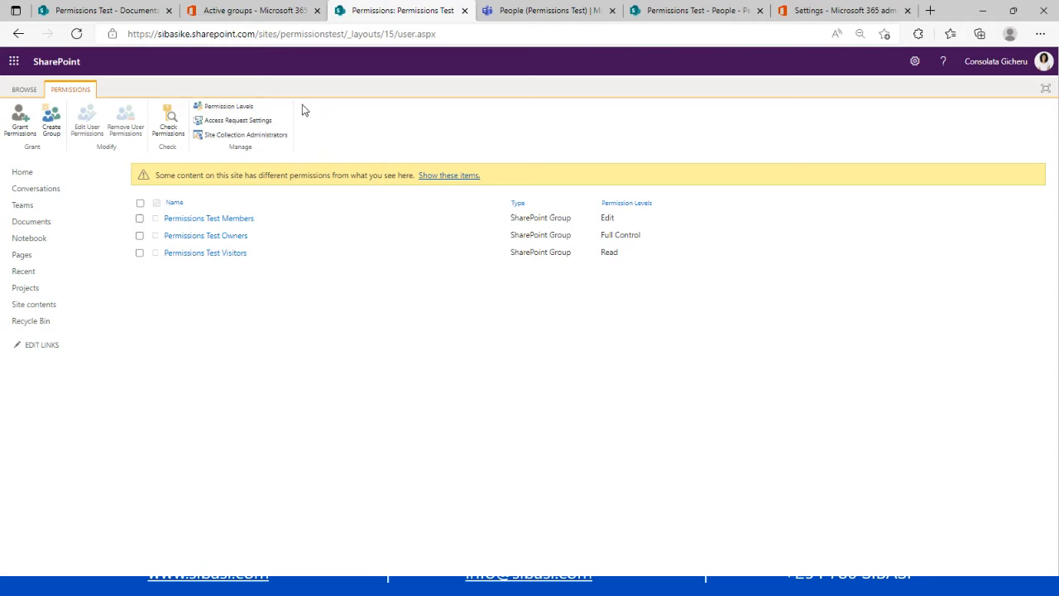
left_click(222, 108)
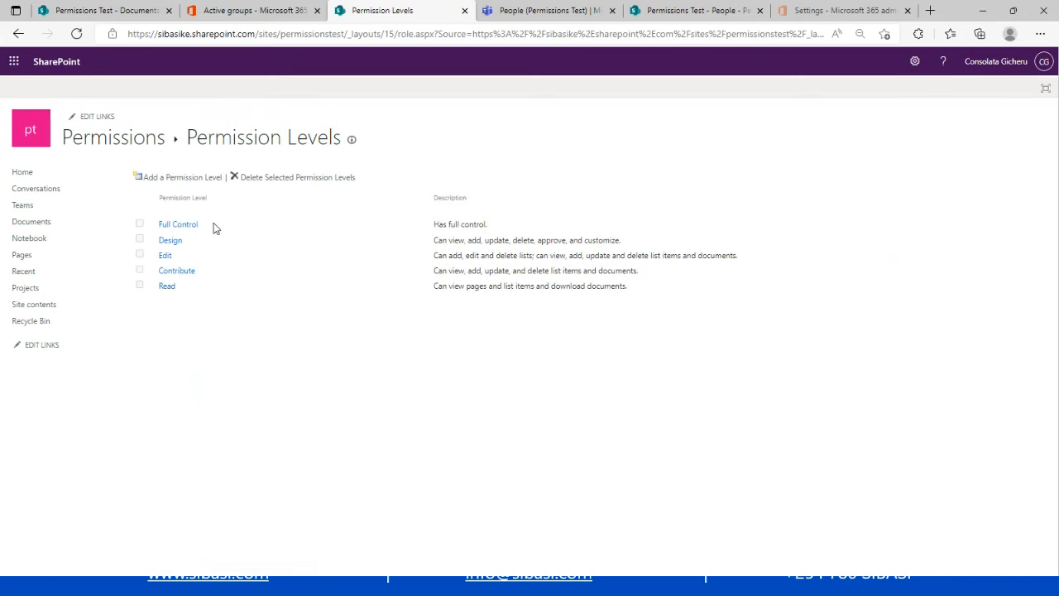
left_click(194, 178)
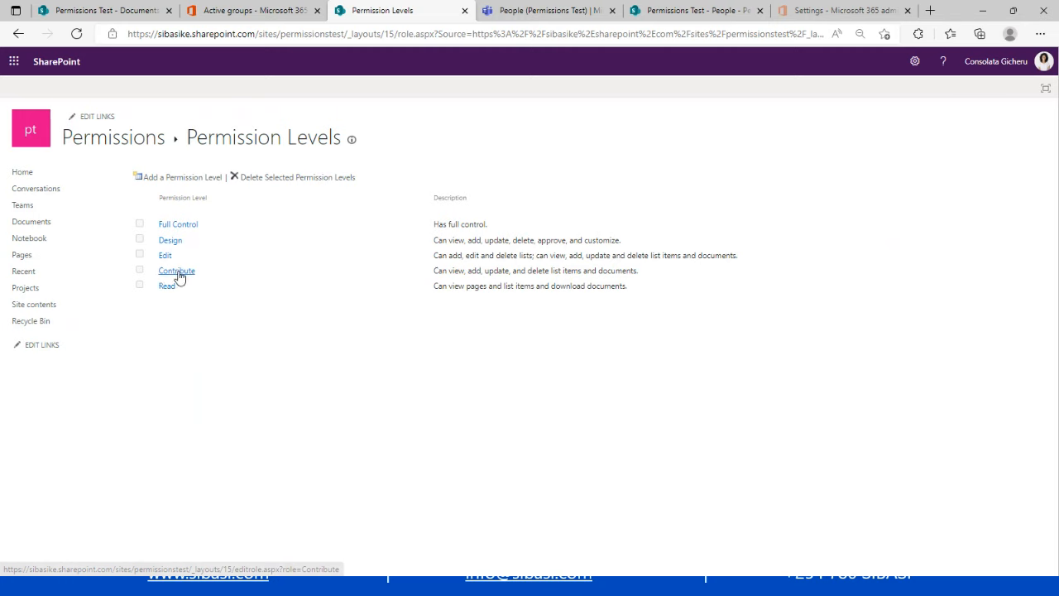
Start a new permission level named test level with the list permissions Manage Lists, View Items and View Versions.
left_click(176, 178)
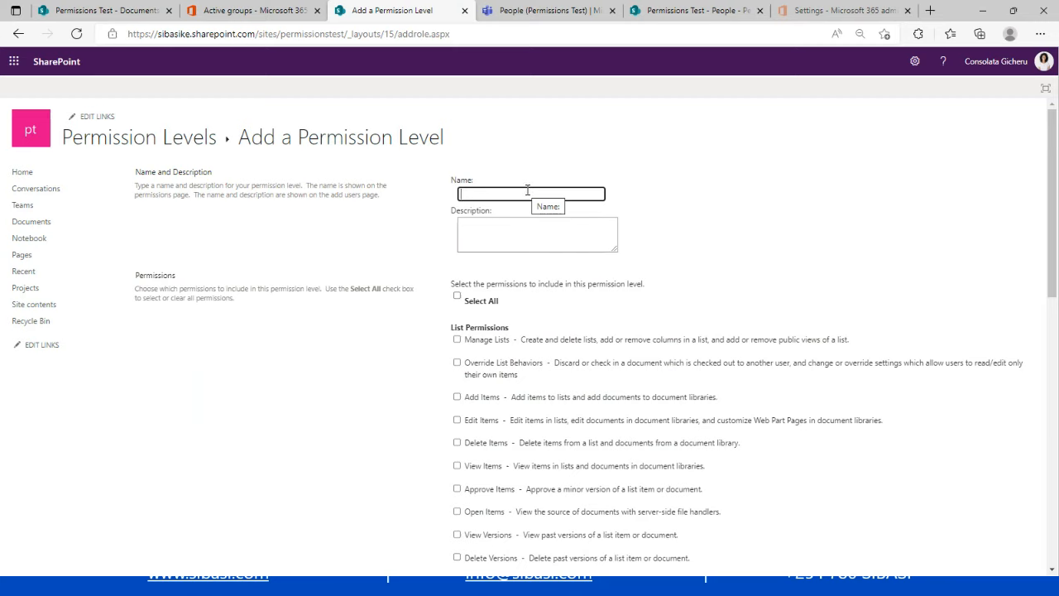
type("test level")
left_click_drag(1046, 233, 1051, 302)
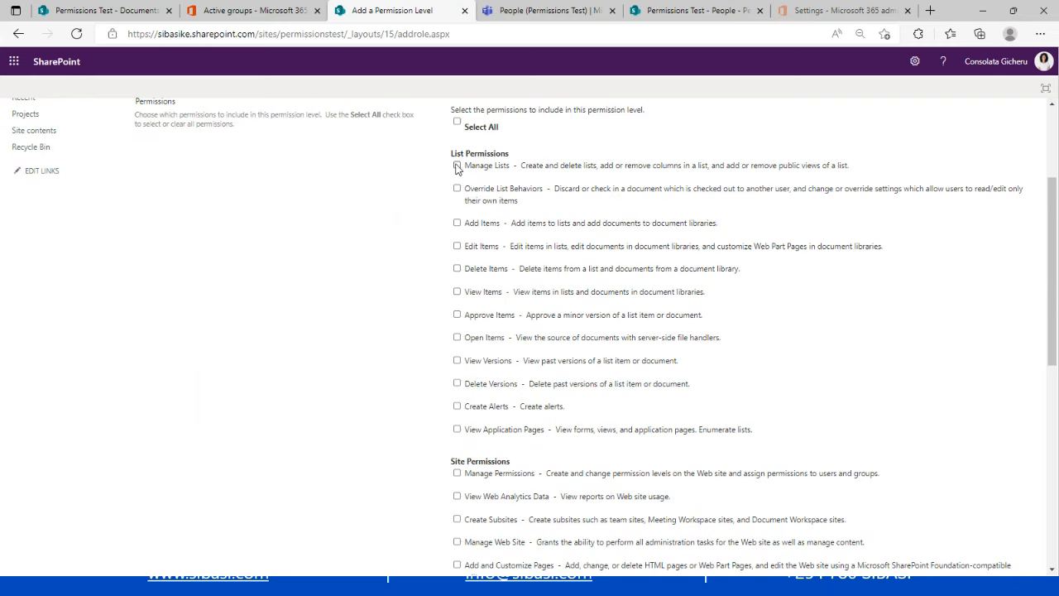
left_click(457, 166)
left_click(457, 291)
left_click(456, 361)
Include the site permissions Use Self-Service Site Creation and Use Remote Interfaces in the new permission level and create it.
left_click_drag(1055, 369, 1016, 501)
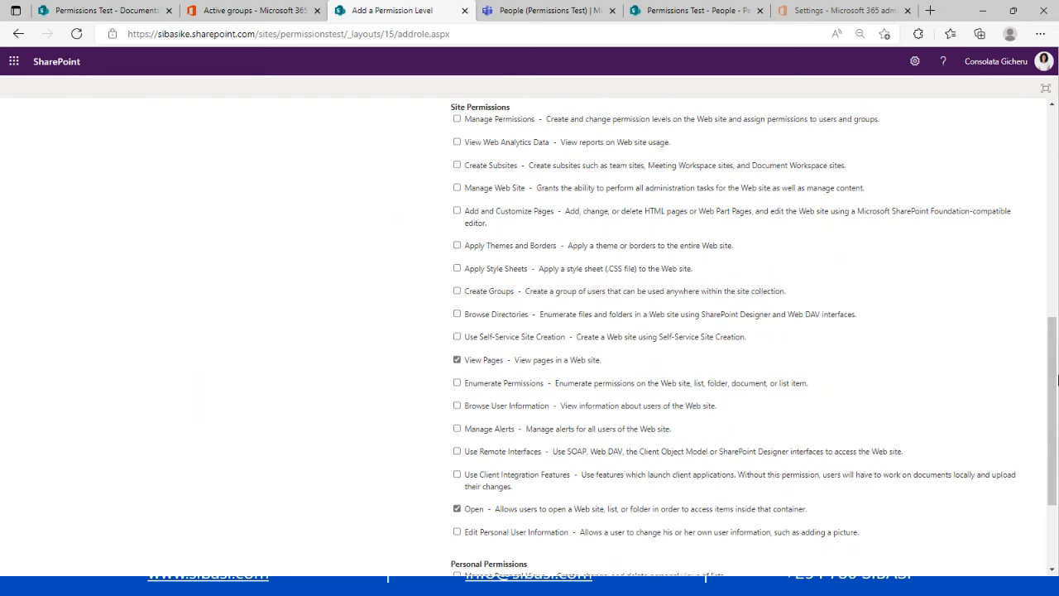
left_click_drag(1055, 378, 1032, 469)
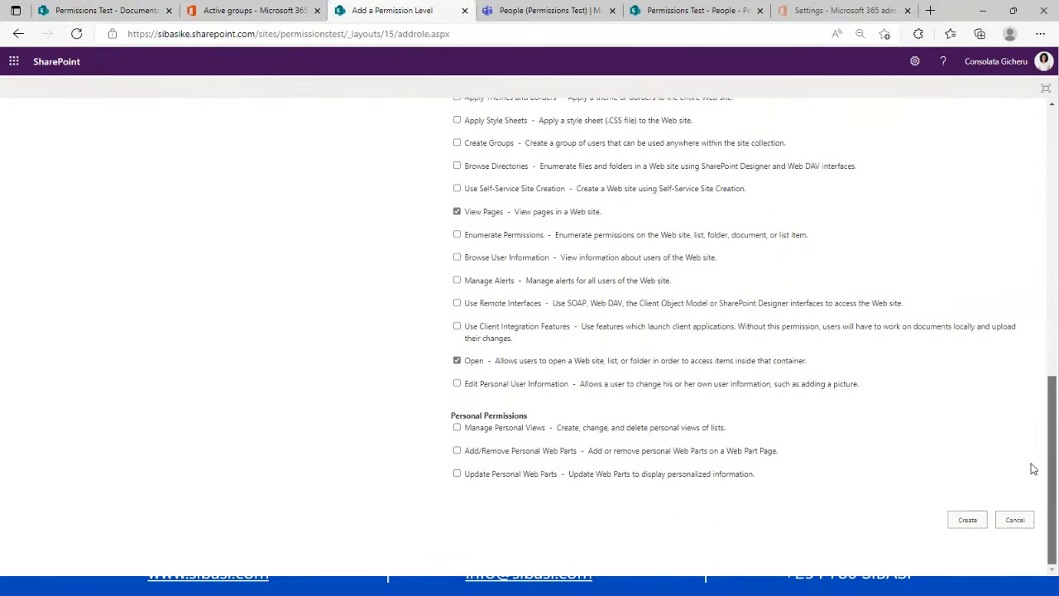
left_click(457, 429)
left_click(456, 429)
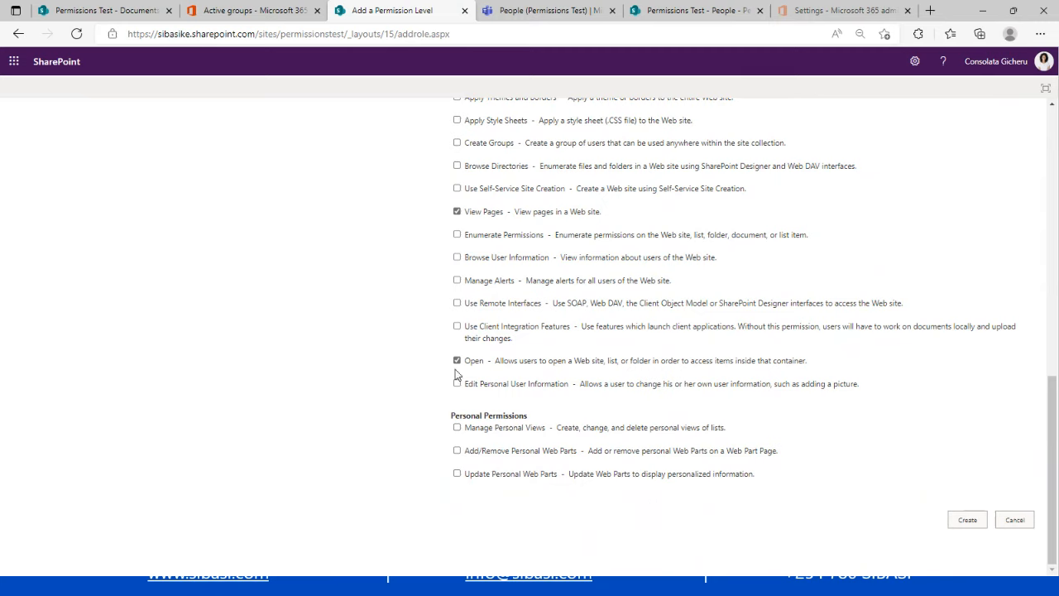
left_click(456, 304)
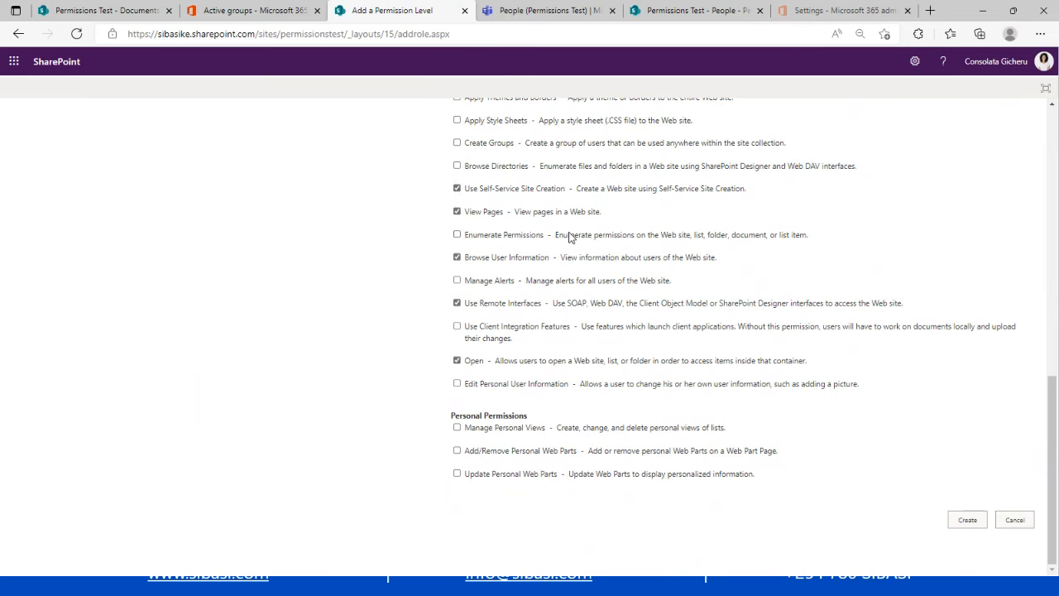
left_click_drag(1046, 425, 1055, 253)
scroll(1025, 342, "down", 5)
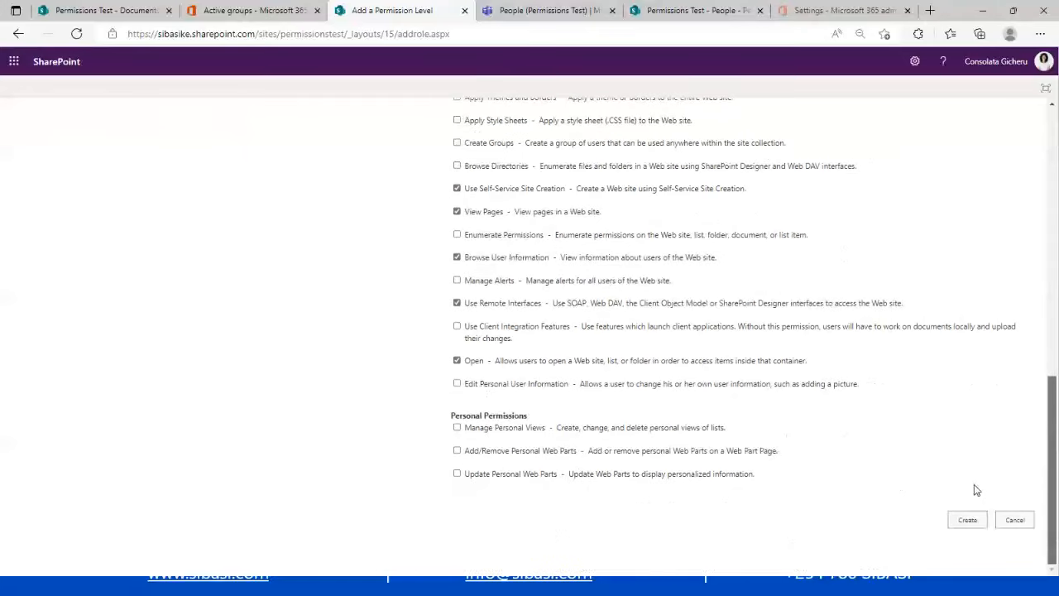
left_click(970, 527)
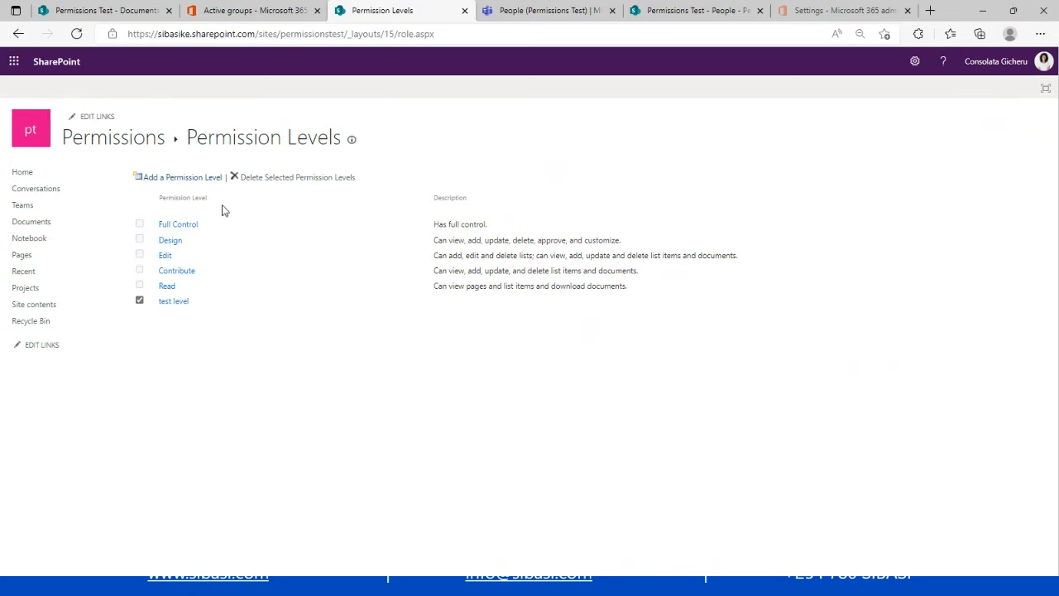
Return to the Permissions Test home page and open the site's advanced permissions settings.
left_click(16, 36)
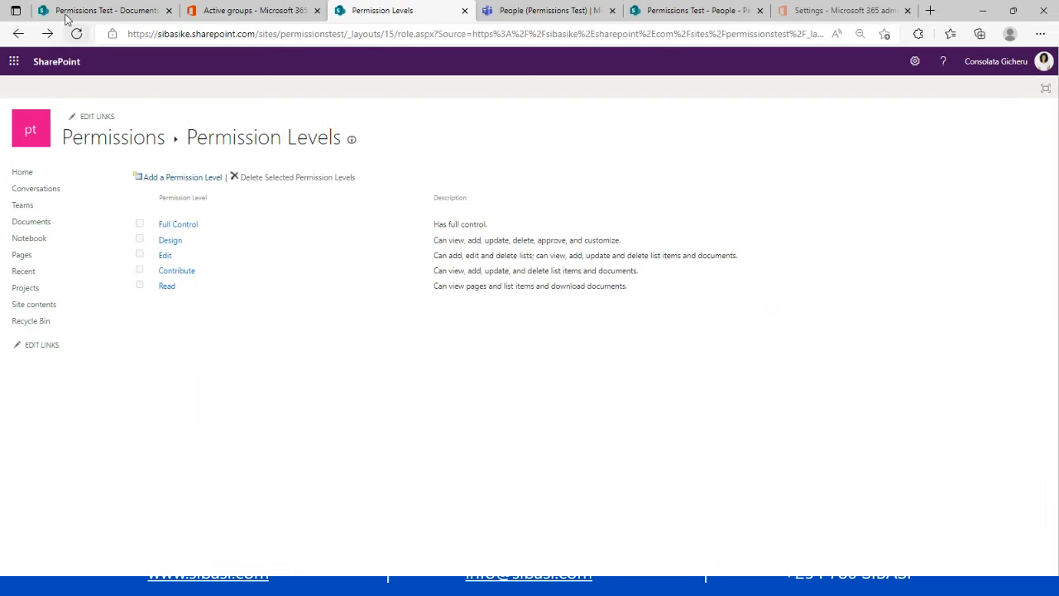
left_click(35, 173)
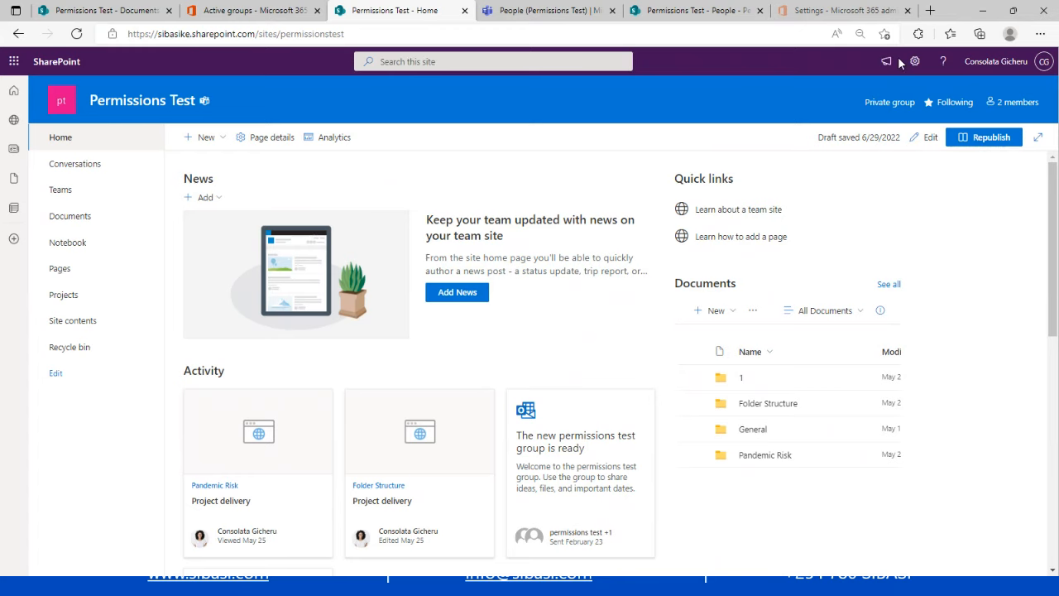
left_click(915, 60)
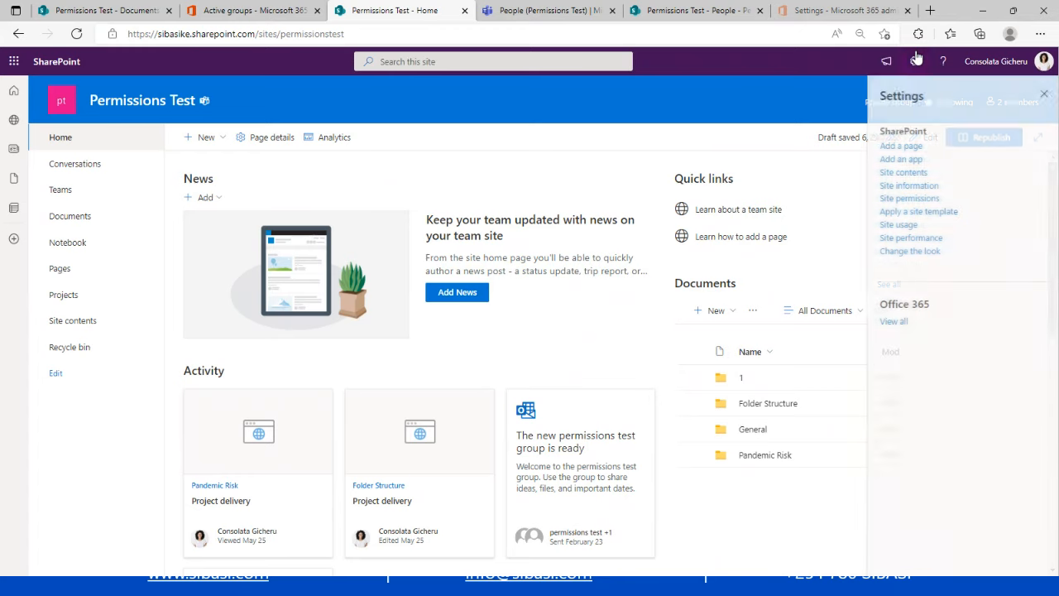
left_click(896, 201)
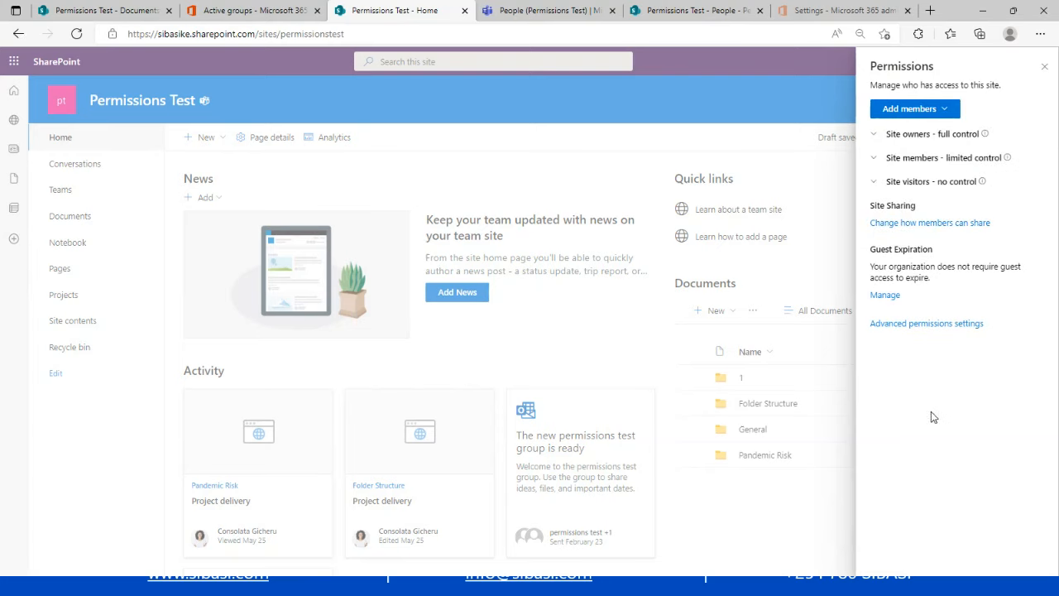
left_click(909, 329)
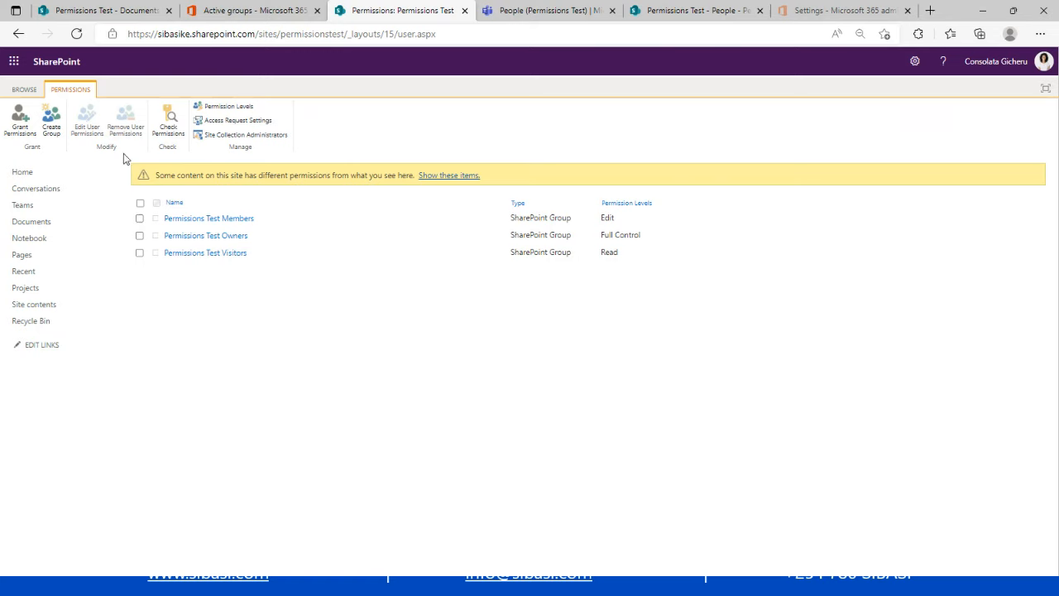
Create a SharePoint group named ABC Group with the Contribute permission level on the site.
left_click(47, 132)
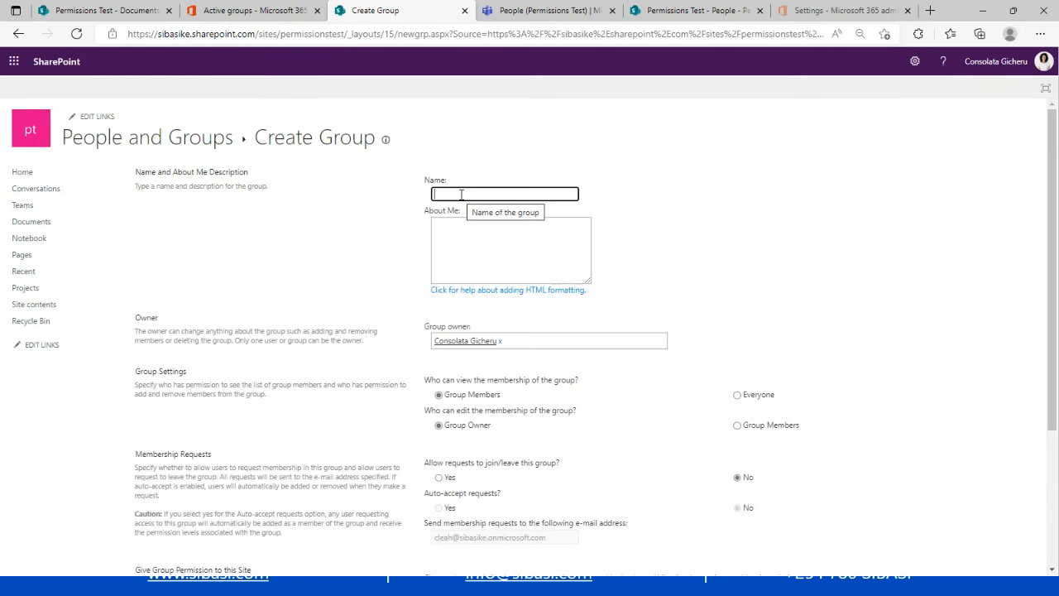
left_click(460, 195)
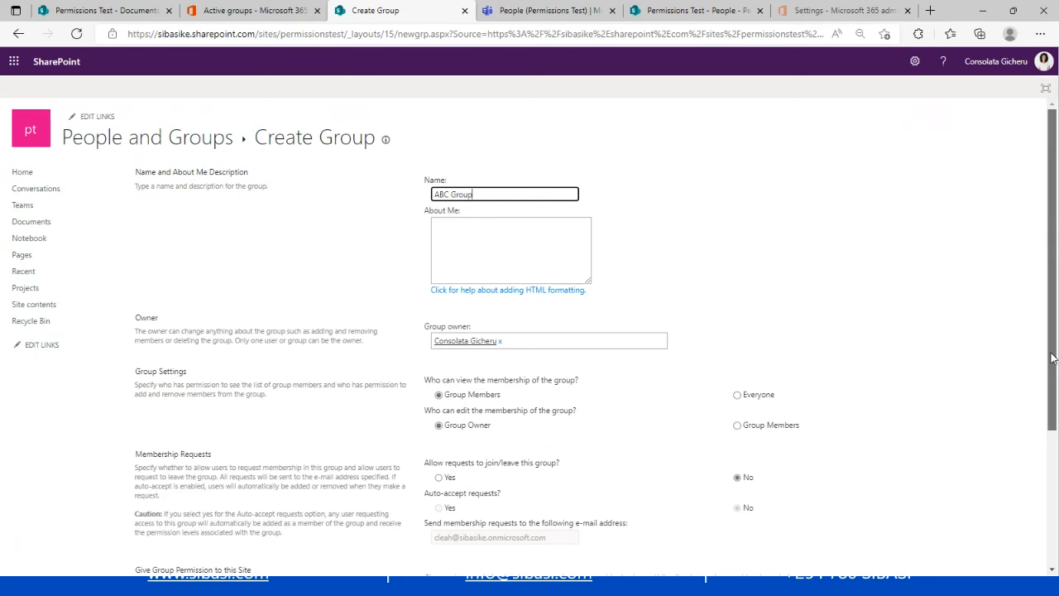
scroll(1029, 425, "down", 3)
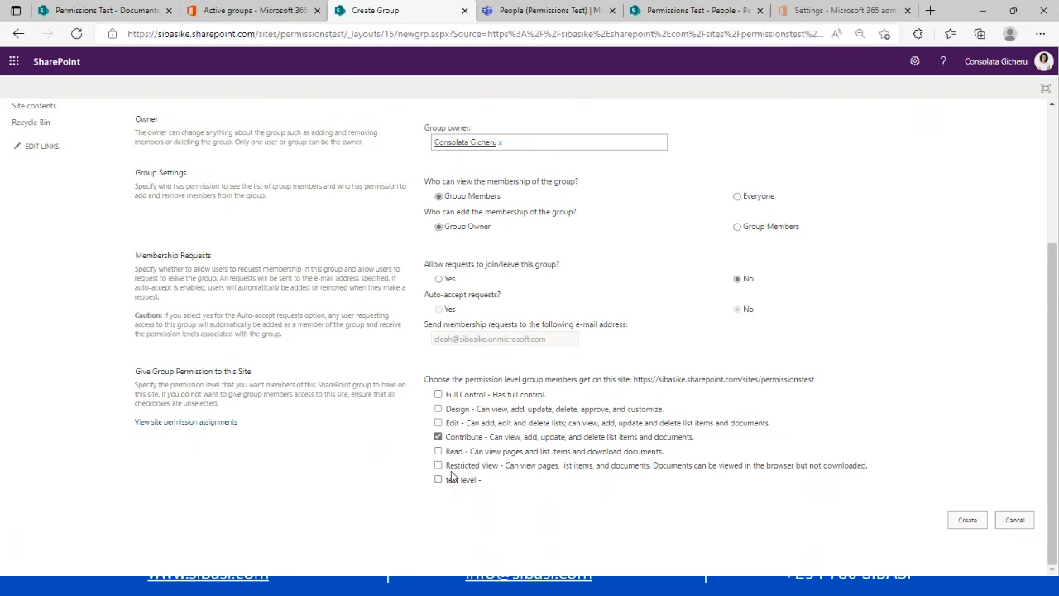
left_click(438, 436)
left_click(439, 437)
left_click(967, 520)
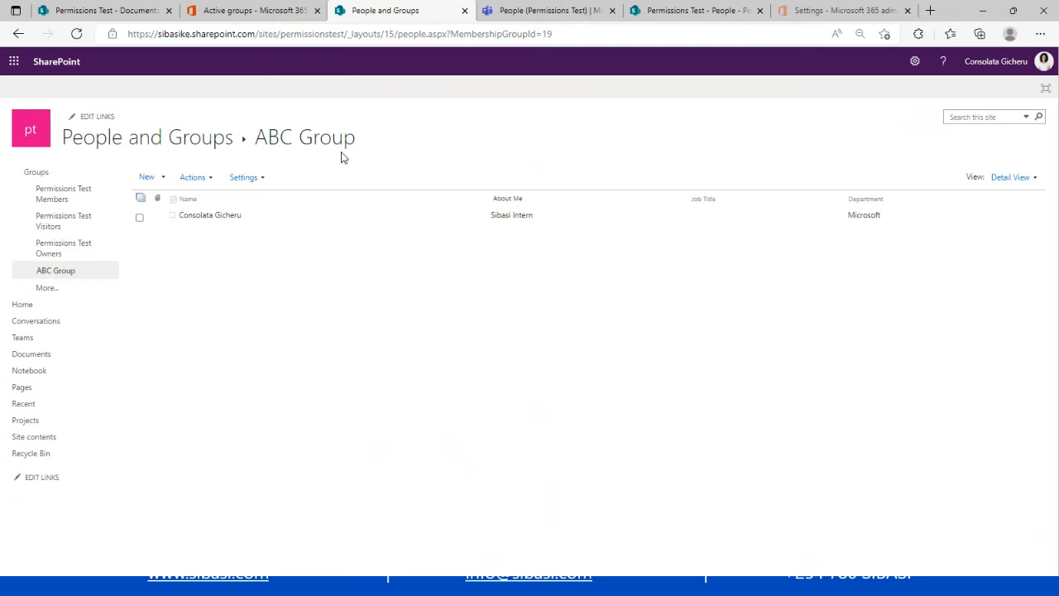
Open the advanced access settings of the Pandemic Risk folder in Documents and stop it inheriting permissions from its parent.
left_click(39, 309)
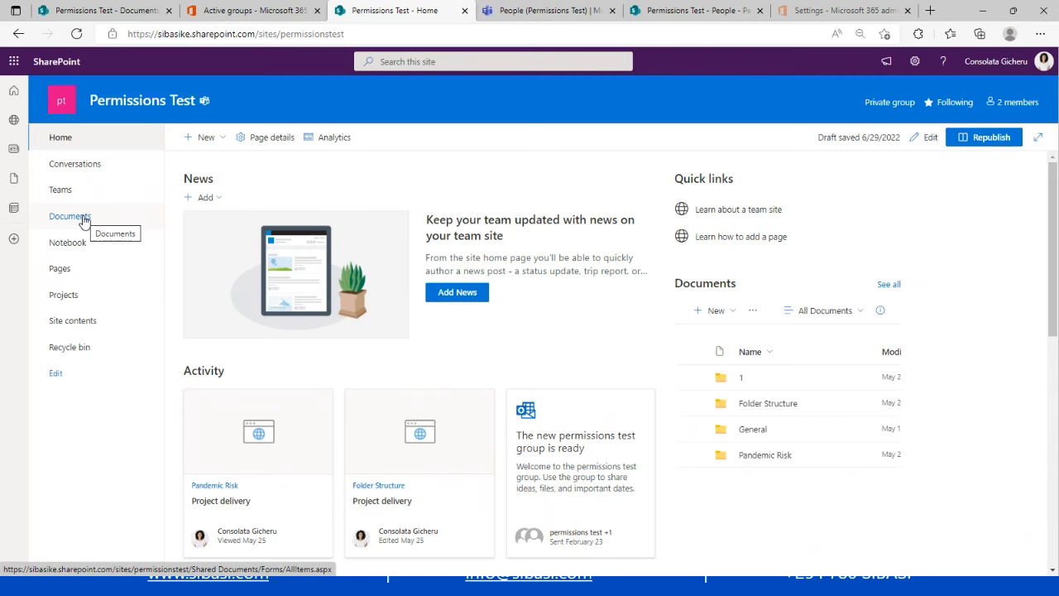
left_click(82, 217)
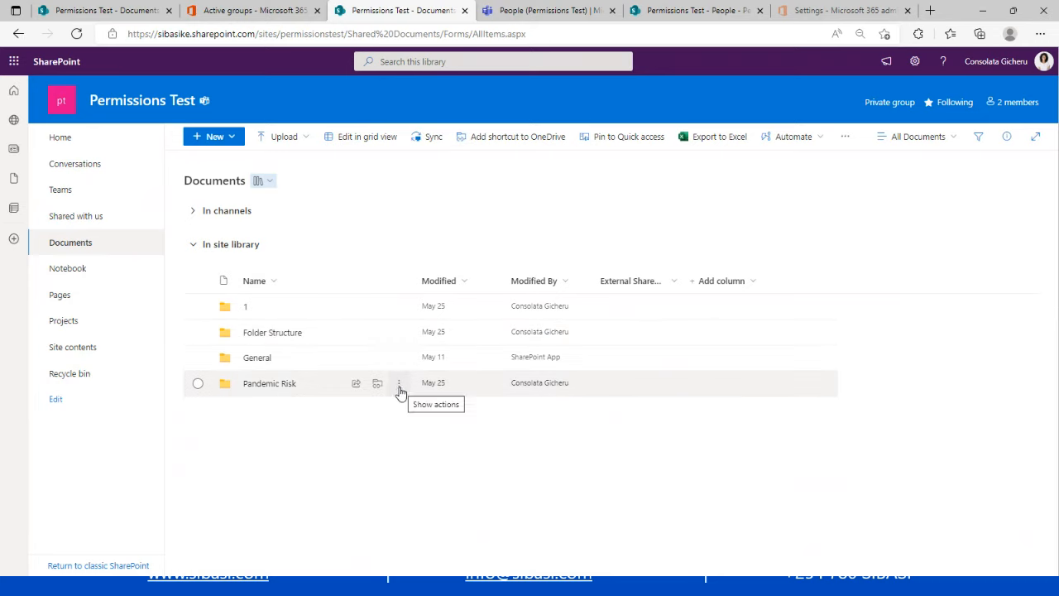
left_click(399, 385)
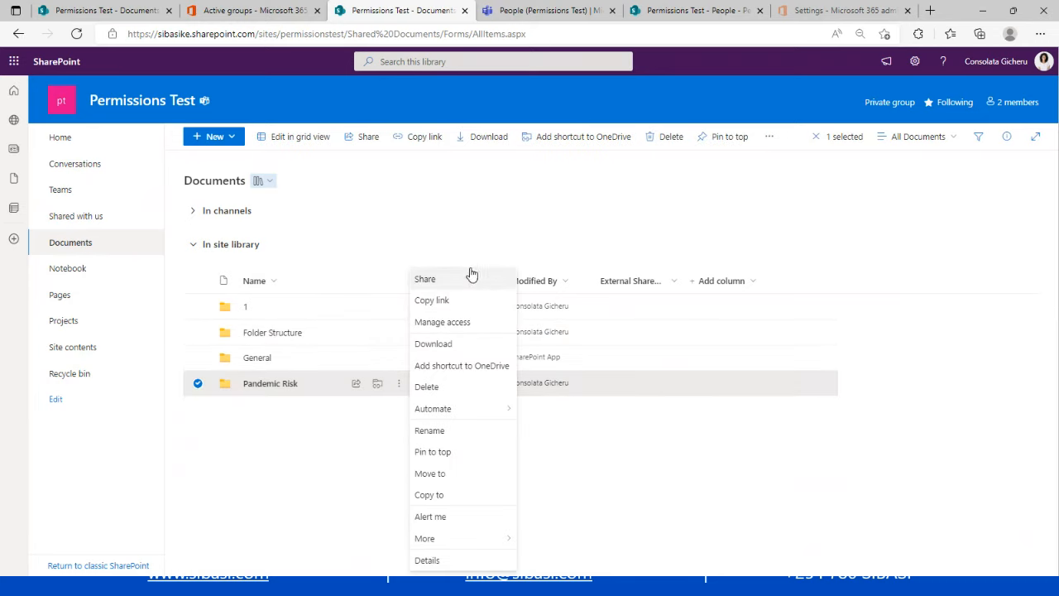
left_click(470, 326)
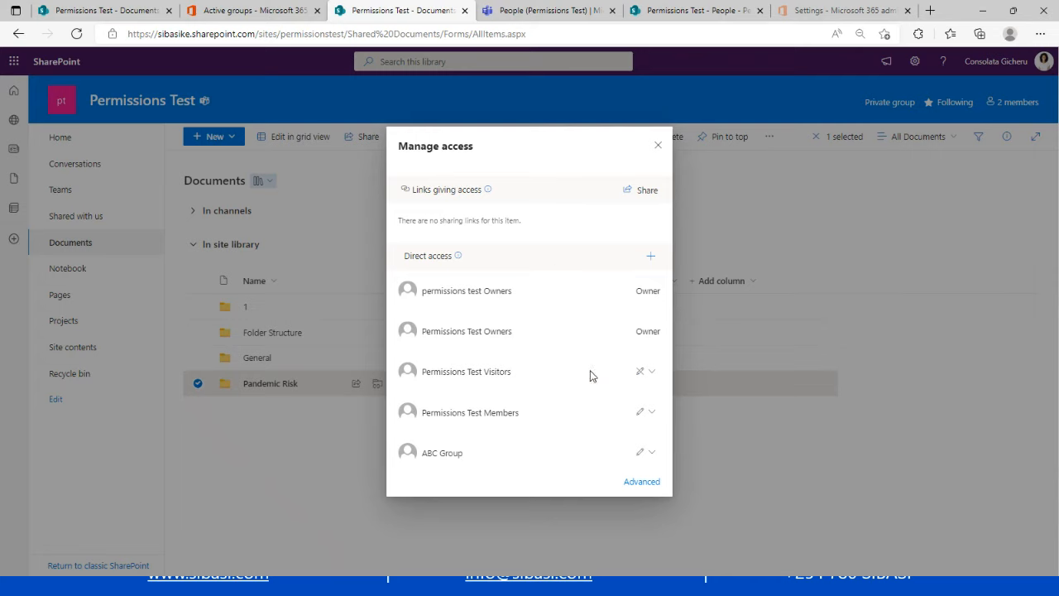
left_click(626, 484)
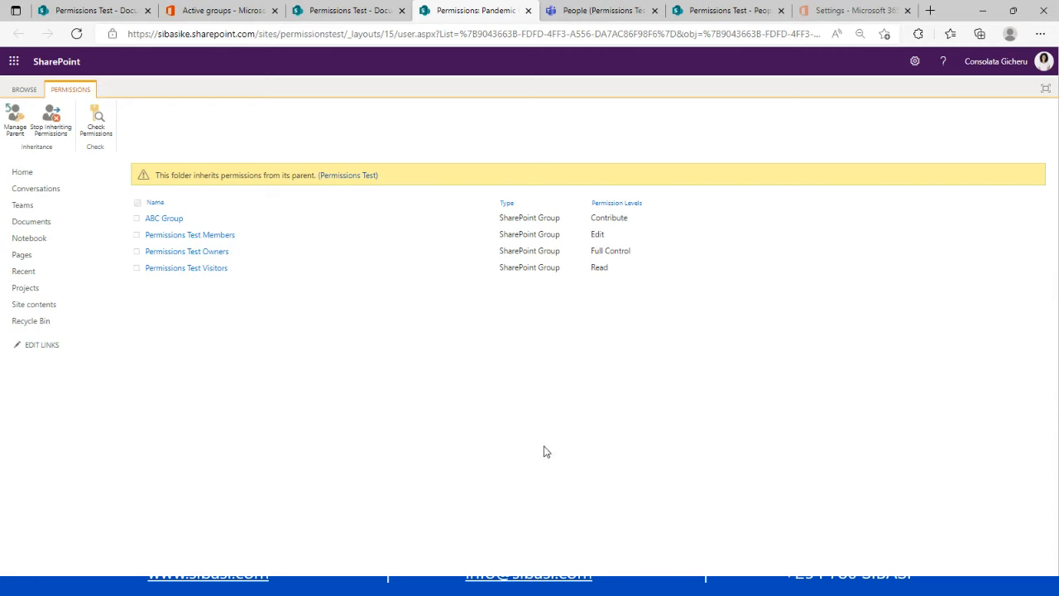
left_click(47, 127)
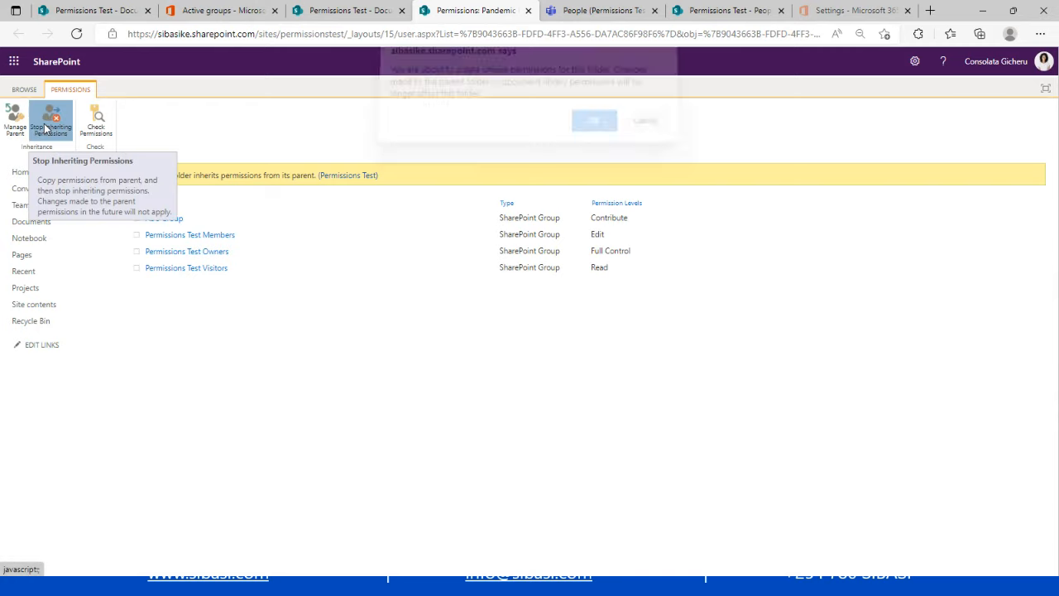
left_click(592, 129)
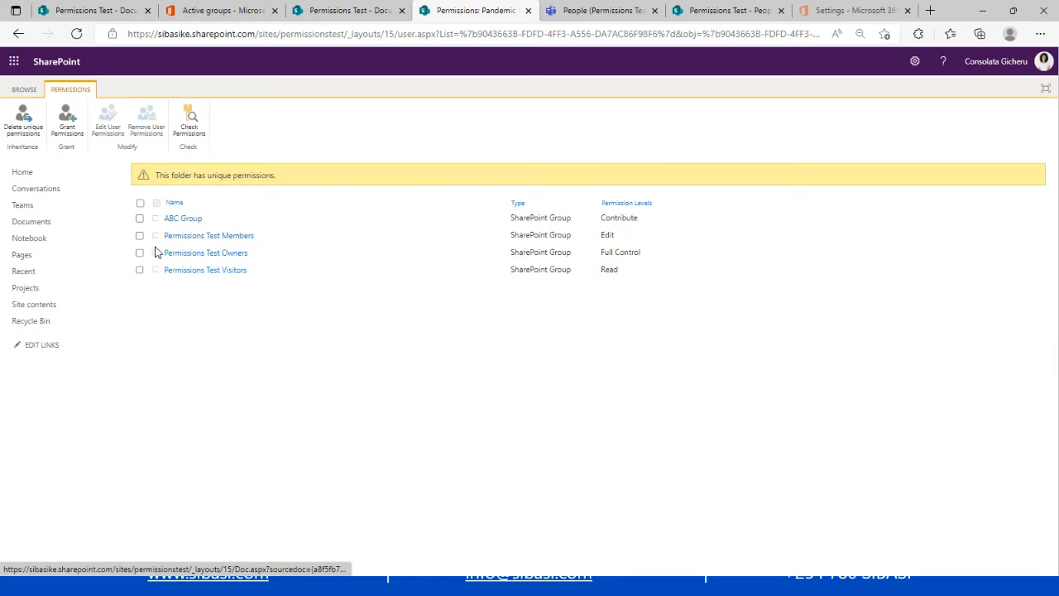
Remove the permissions of ABC Group, Permissions Test Members and Permissions Test Visitors from the Pandemic Risk folder.
left_click(139, 271)
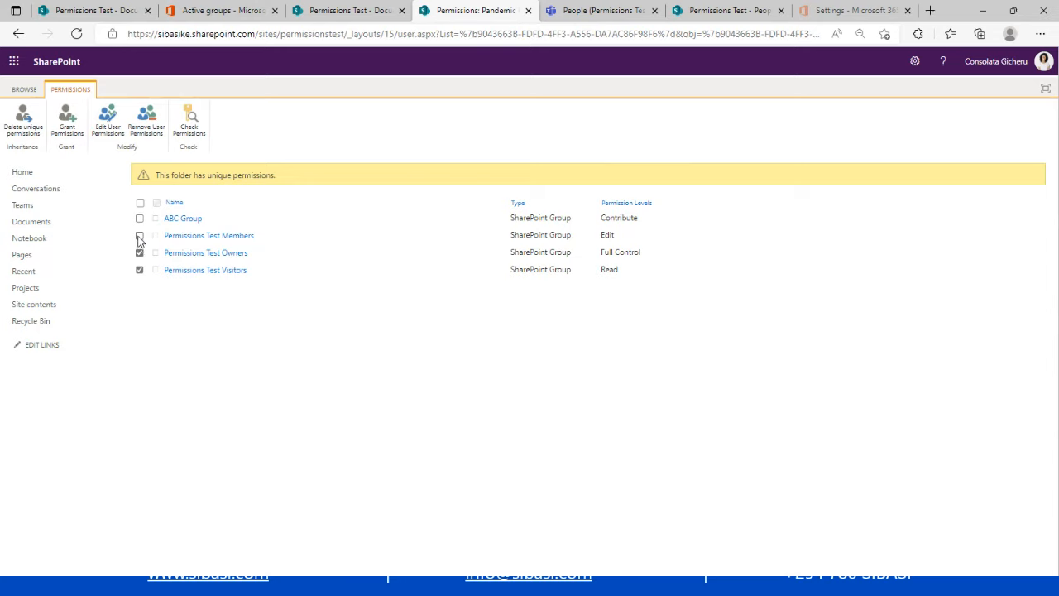
left_click(140, 237)
left_click(140, 219)
left_click(147, 135)
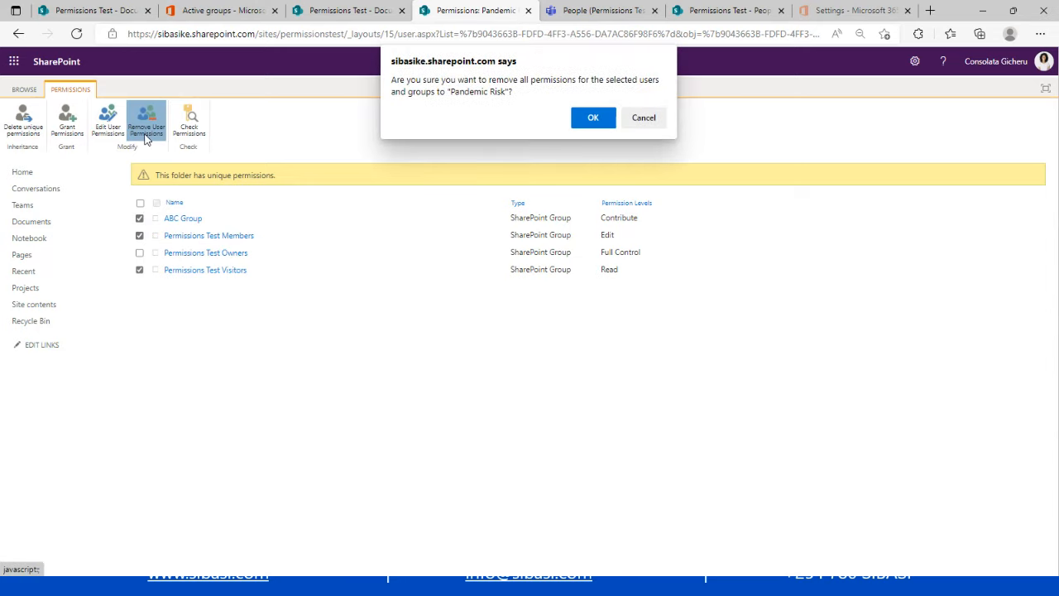
left_click(579, 125)
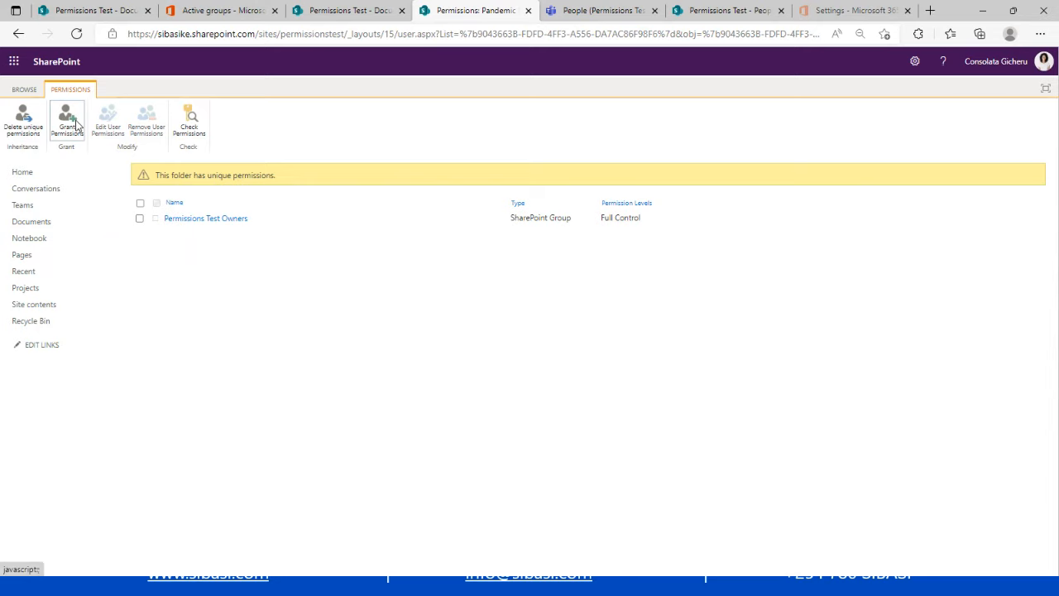
Share the Pandemic Risk folder with ABC Group at the Contribute permission level without sending an email invitation.
left_click(69, 123)
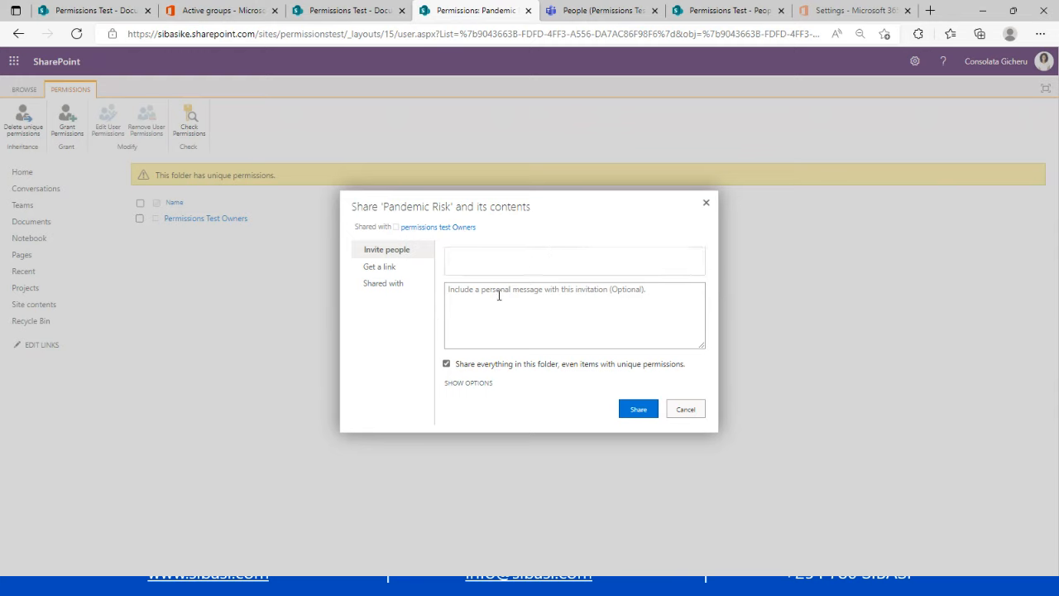
left_click(453, 382)
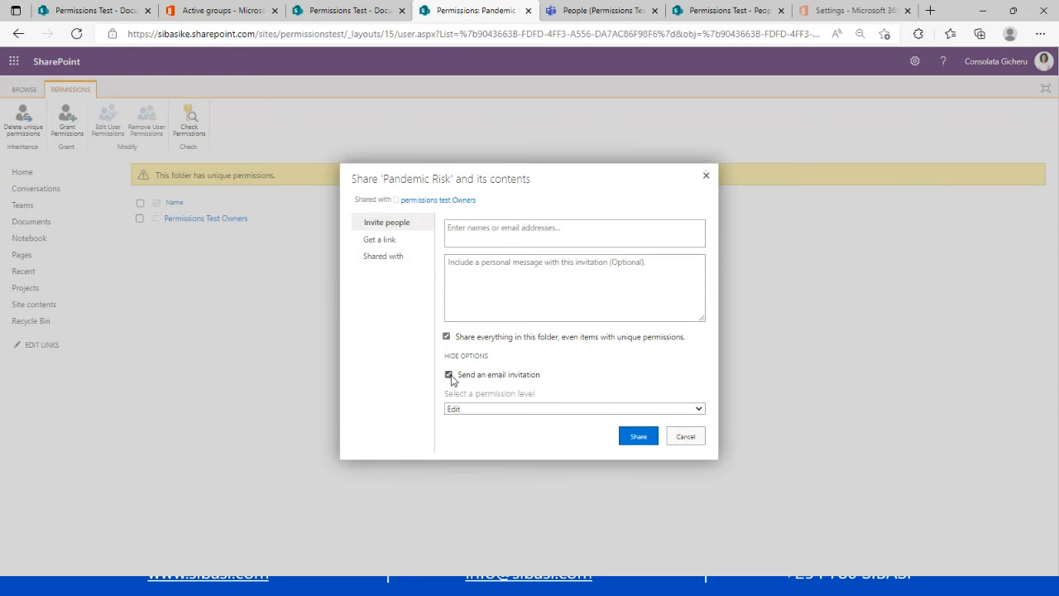
left_click(448, 375)
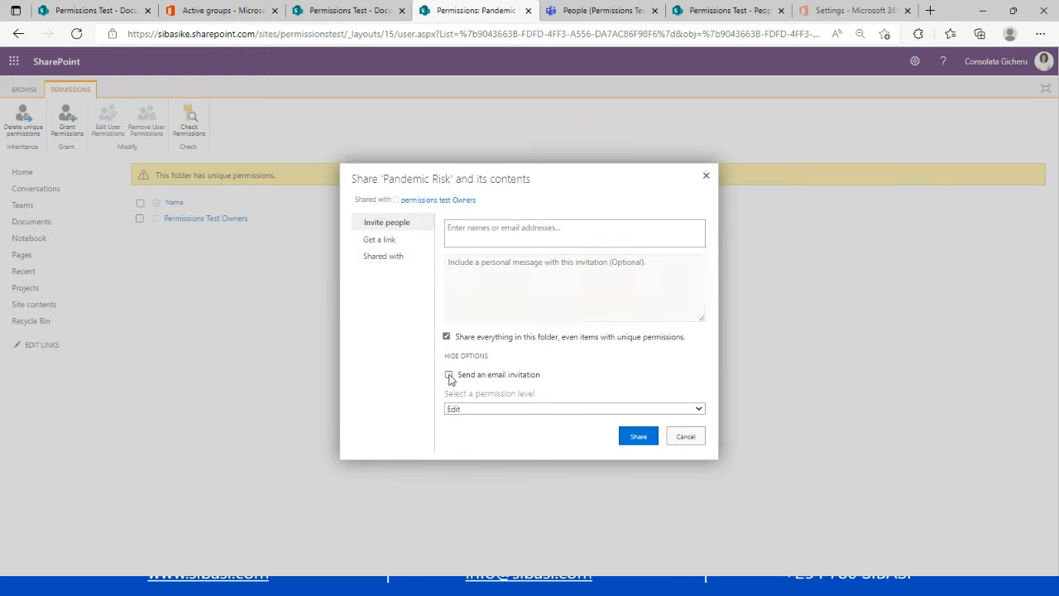
left_click(462, 410)
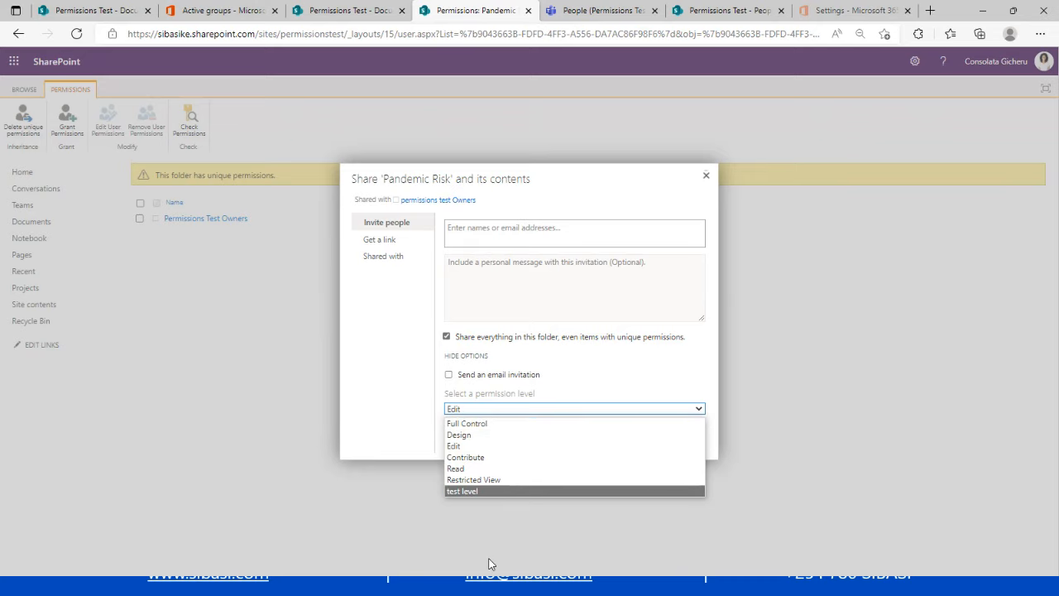
left_click(466, 458)
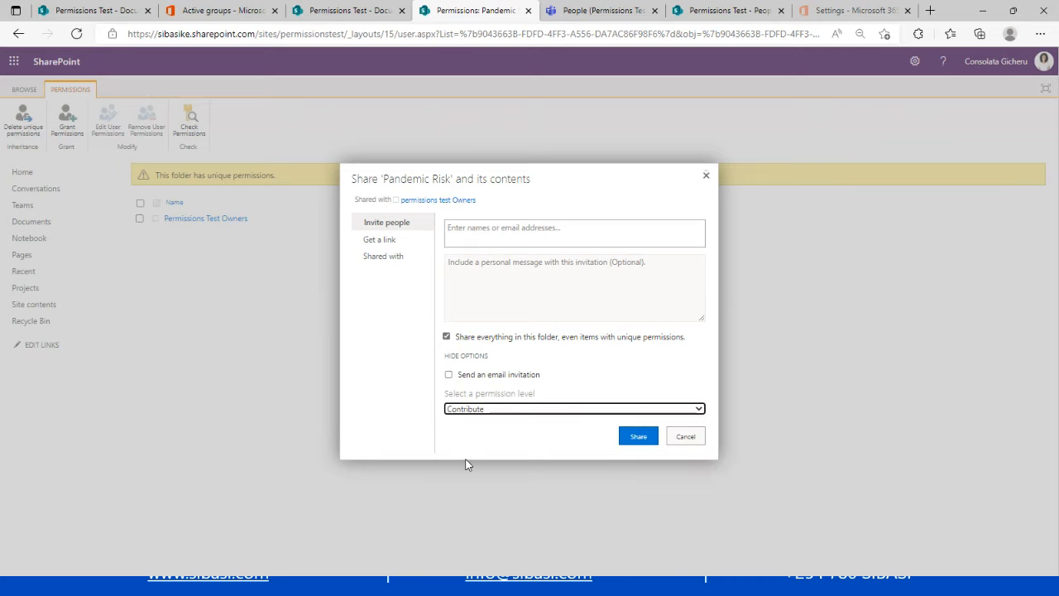
left_click(468, 240)
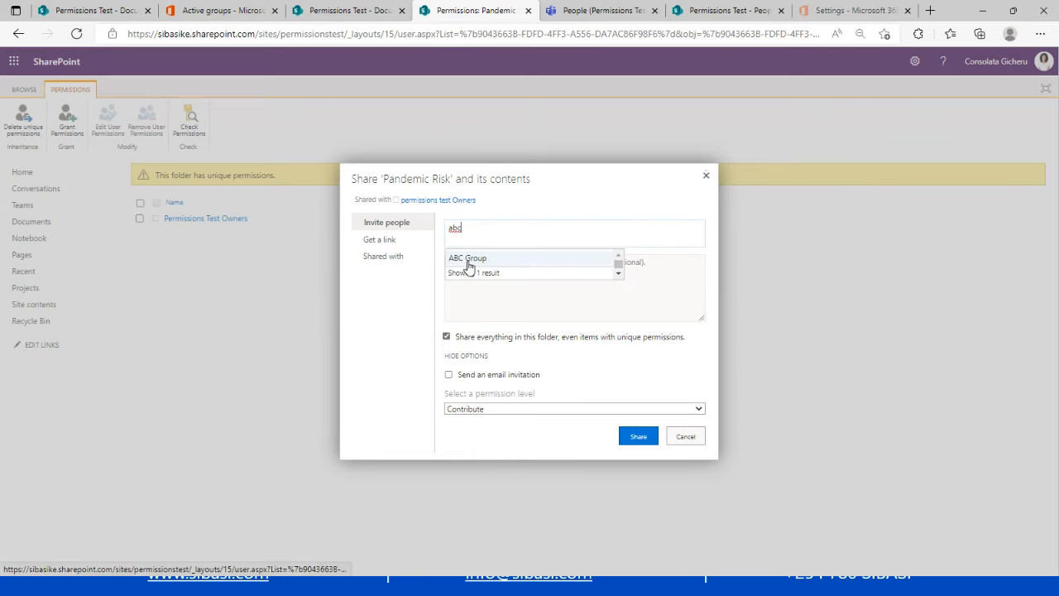
left_click(468, 261)
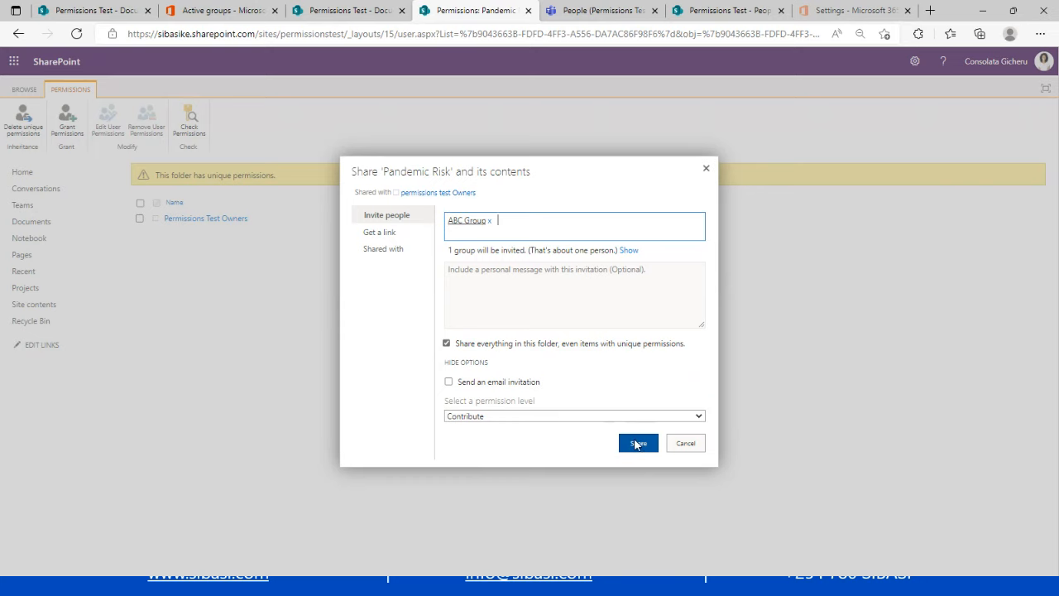
left_click(638, 444)
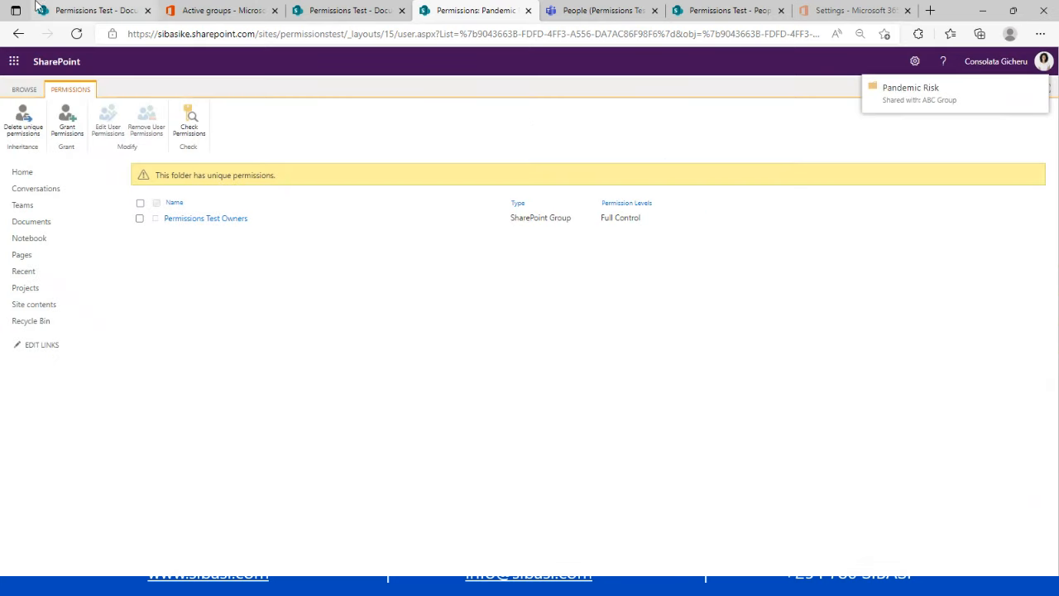
Refresh the Pandemic Risk folder's permissions, then change ABC Group's direct access to that folder in Documents to Can view.
left_click(76, 34)
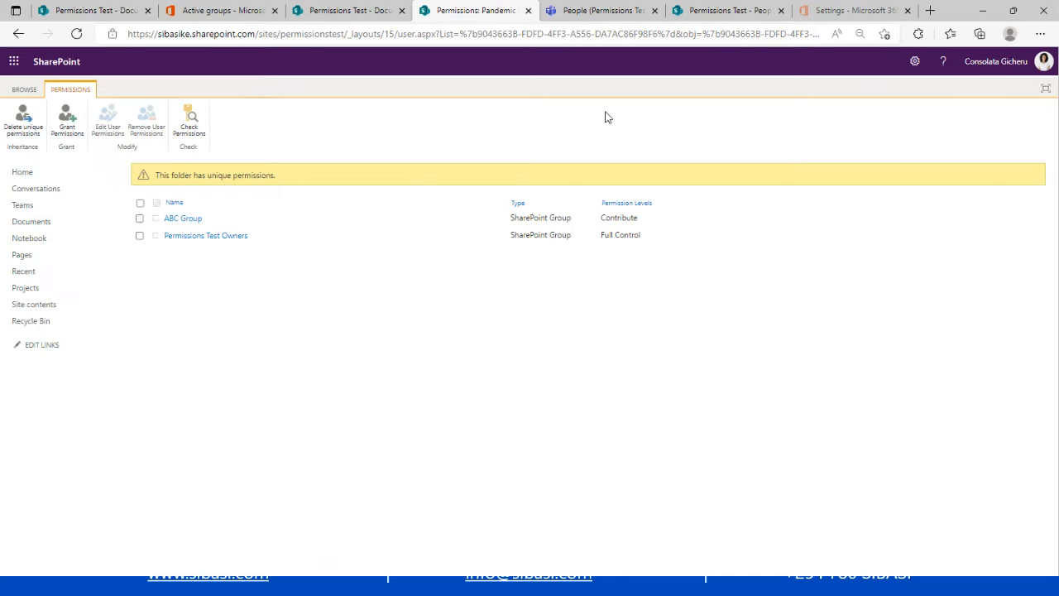
left_click(33, 225)
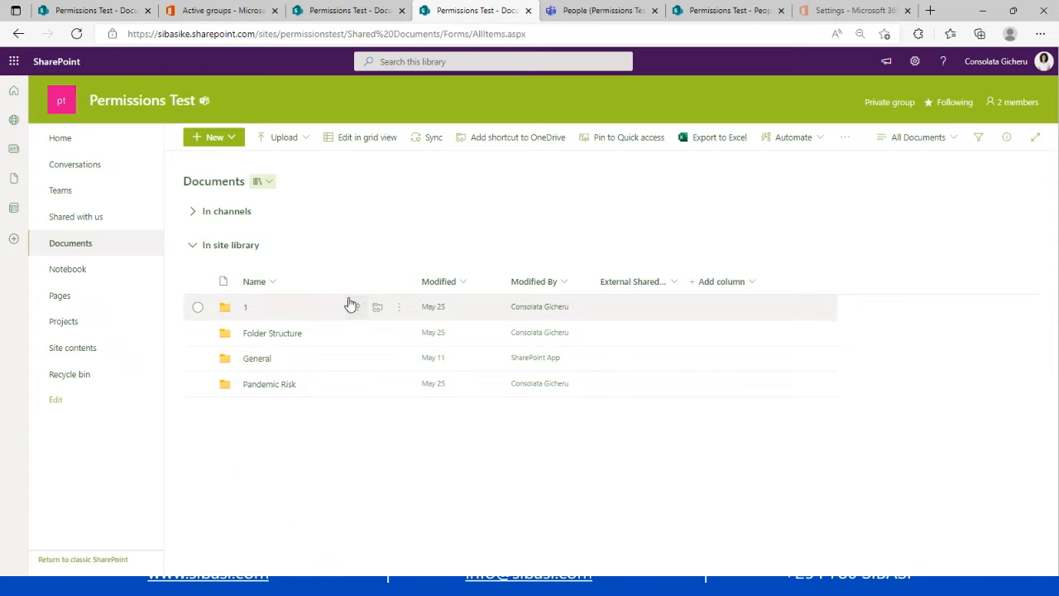
left_click(399, 390)
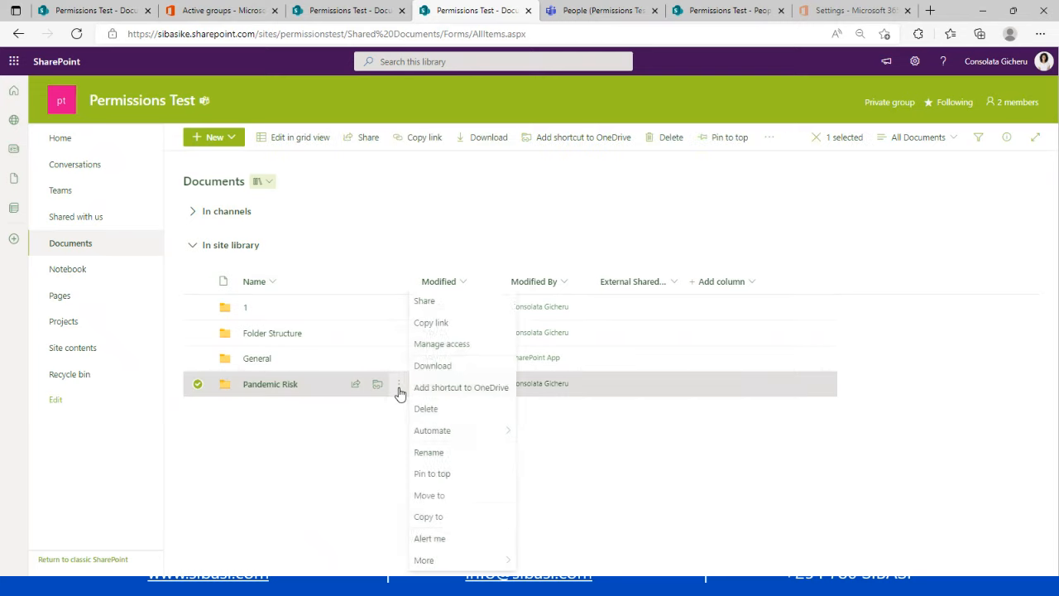
left_click(445, 322)
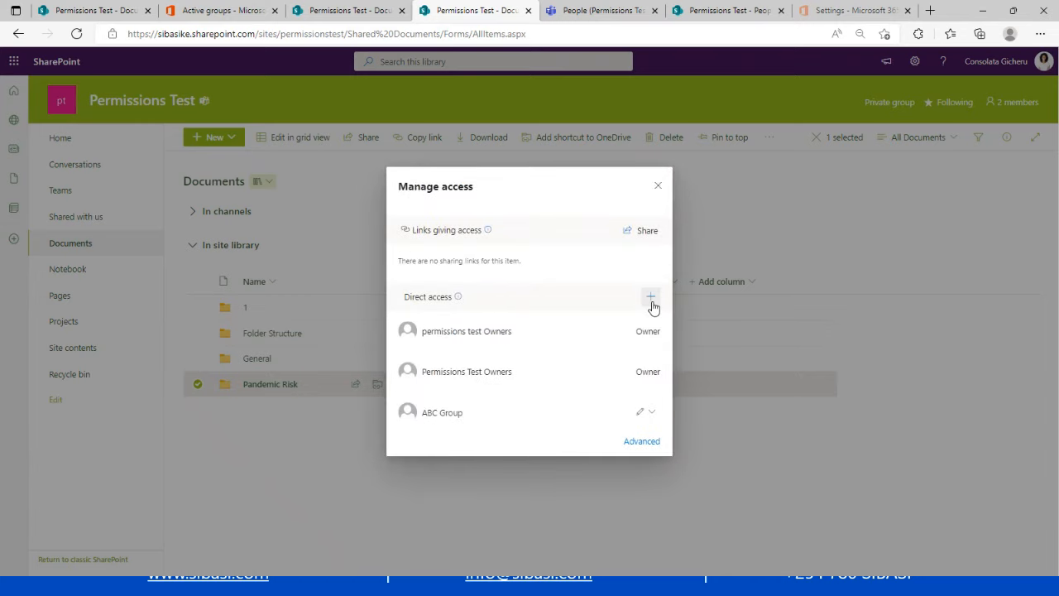
left_click(648, 412)
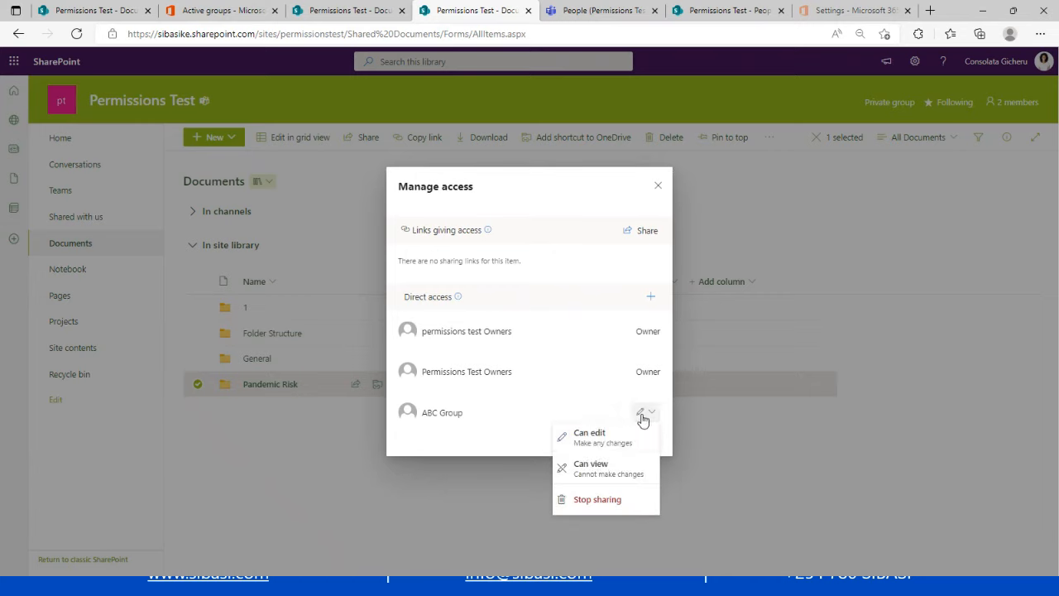
left_click(583, 469)
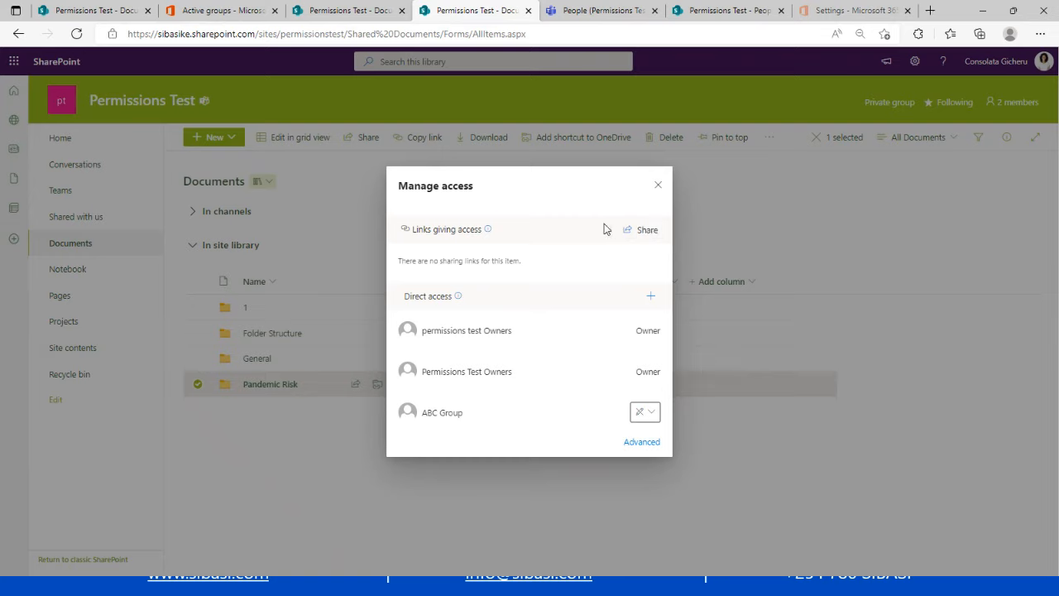
Start sharing the Pandemic Risk folder by link and choose Specific people as the audience in the link settings.
left_click(645, 229)
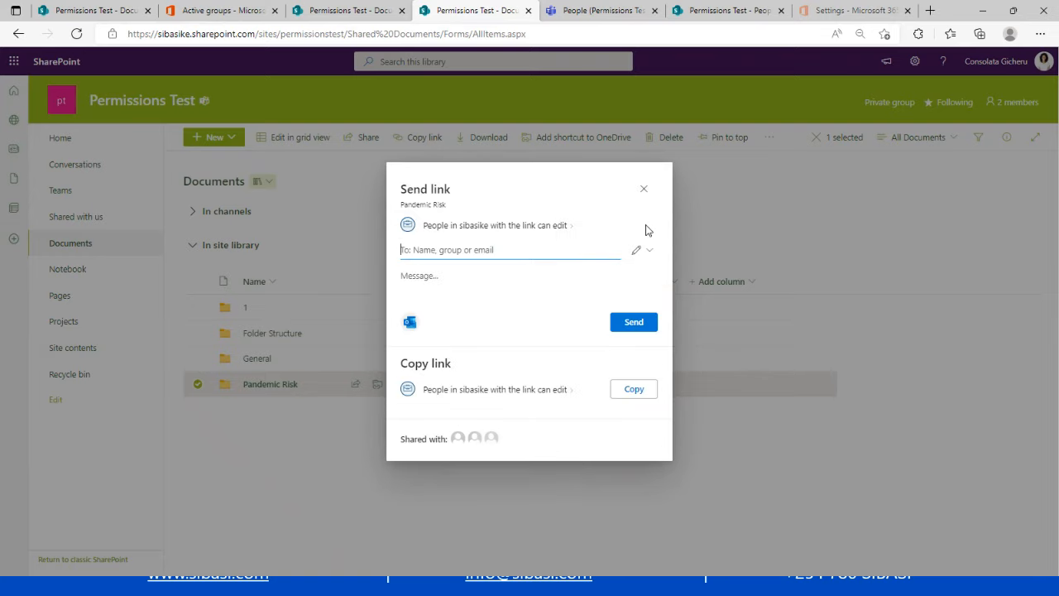
left_click(514, 225)
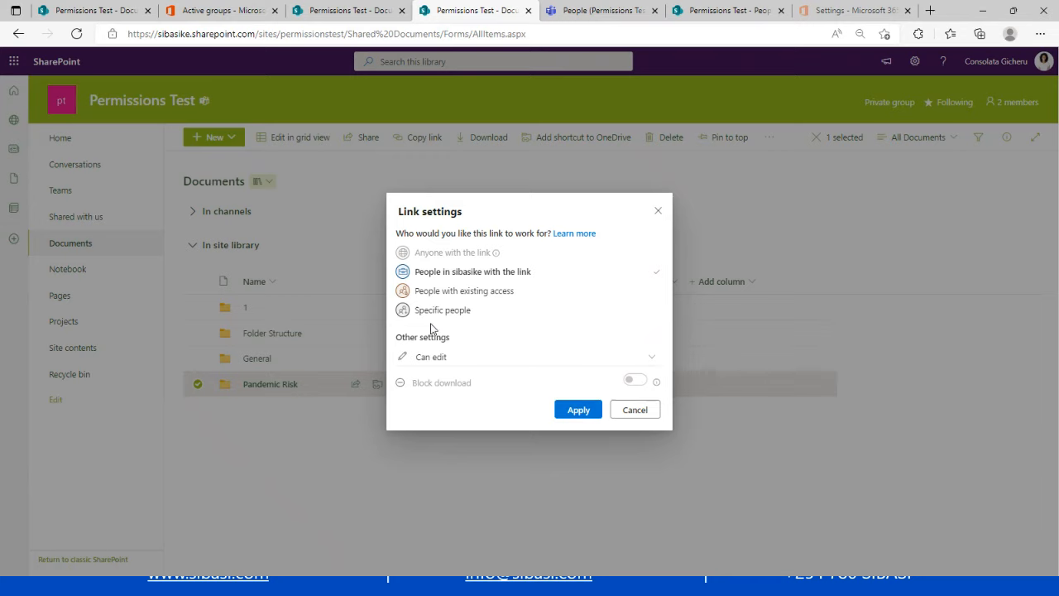
left_click(441, 291)
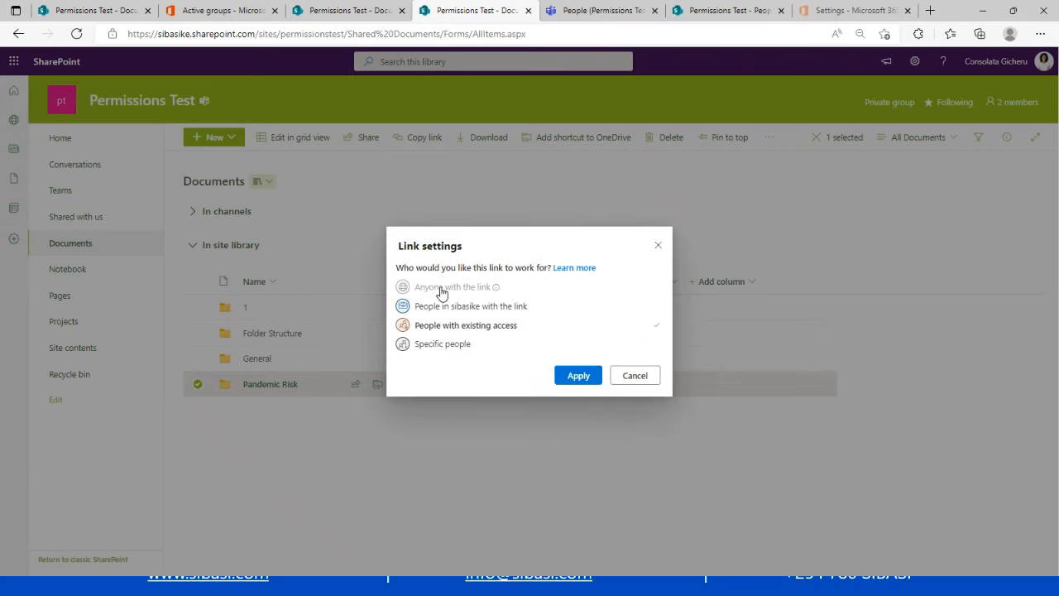
left_click(436, 346)
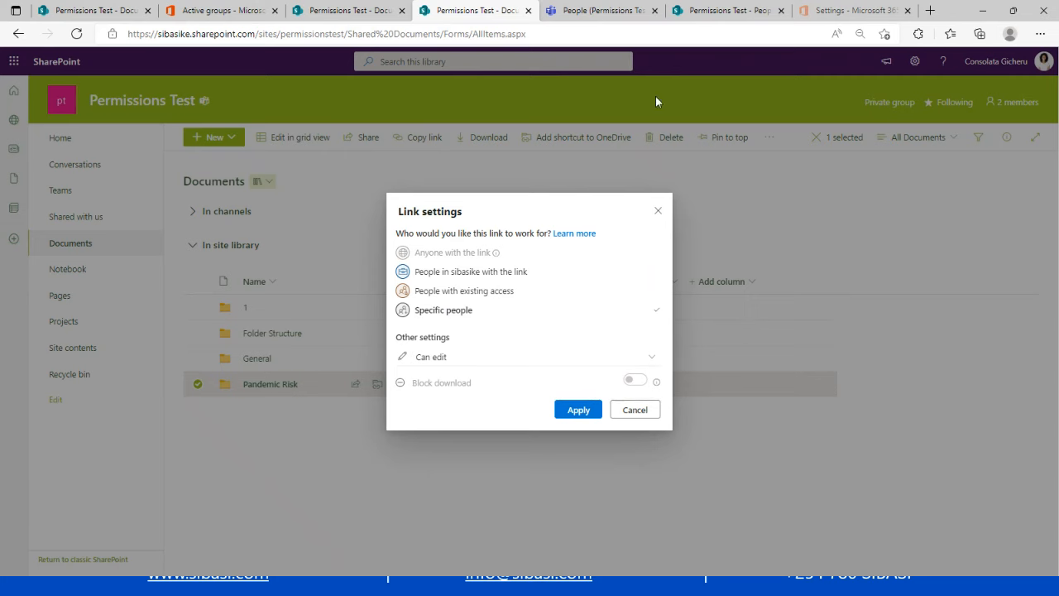
Start sharing the Confidential folder in the Permissions Test - People site and apply the Specific people option to its link.
left_click(719, 21)
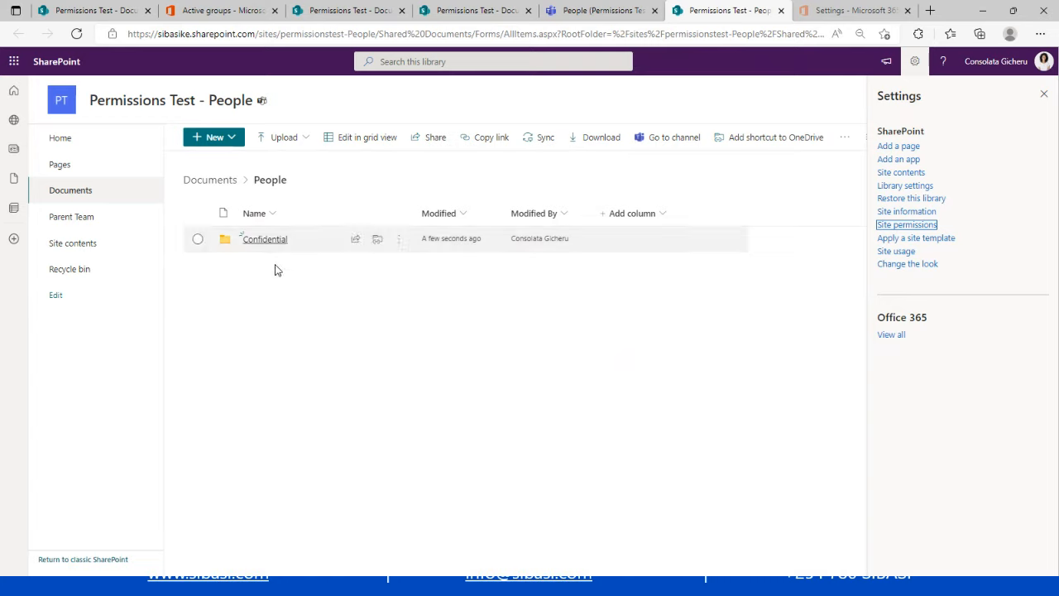
left_click(398, 238)
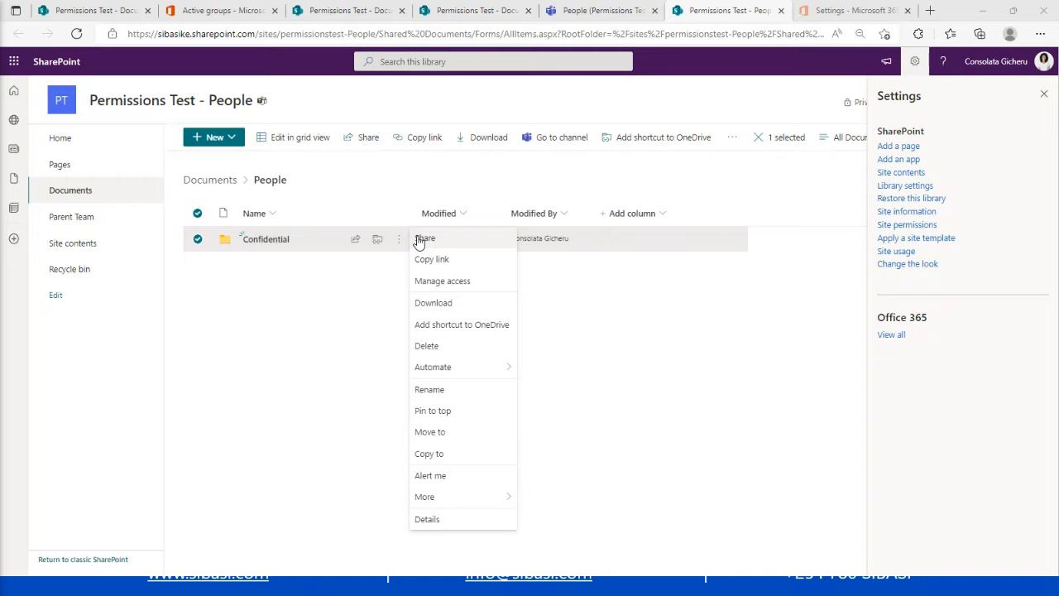
left_click(420, 239)
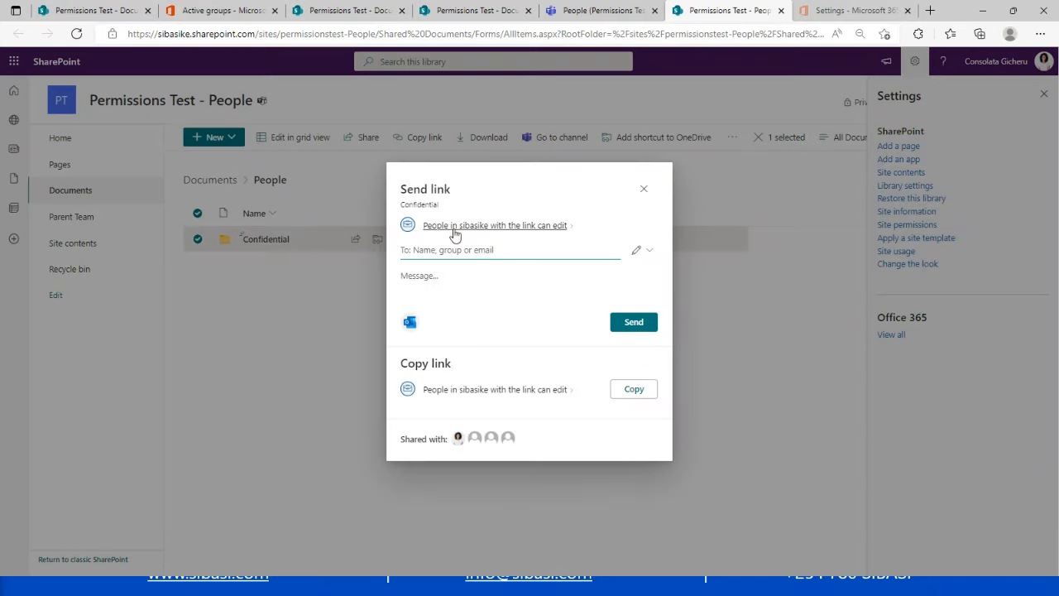
left_click(472, 225)
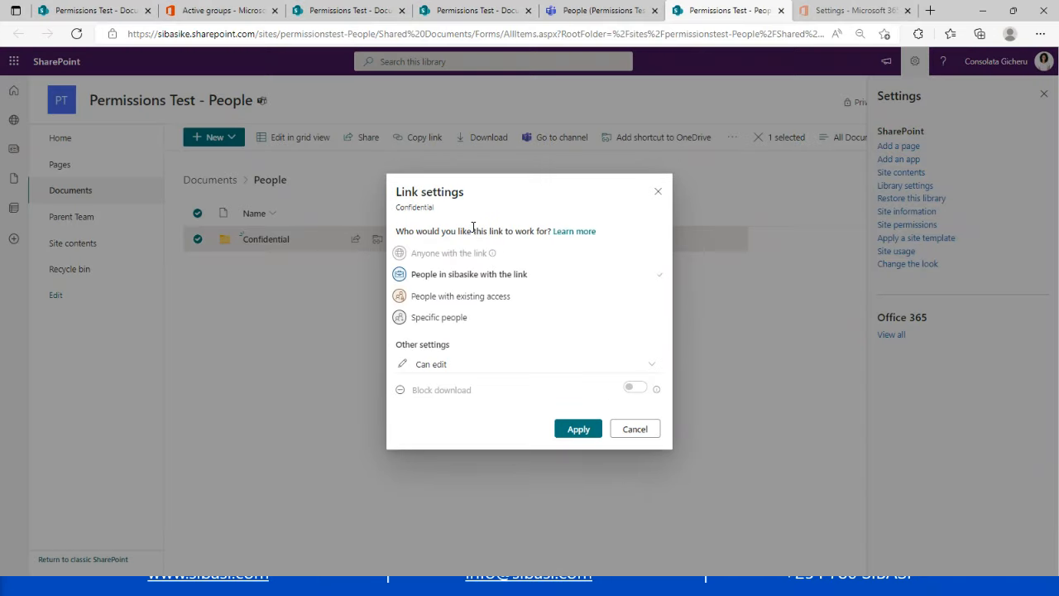
left_click(464, 322)
left_click(569, 429)
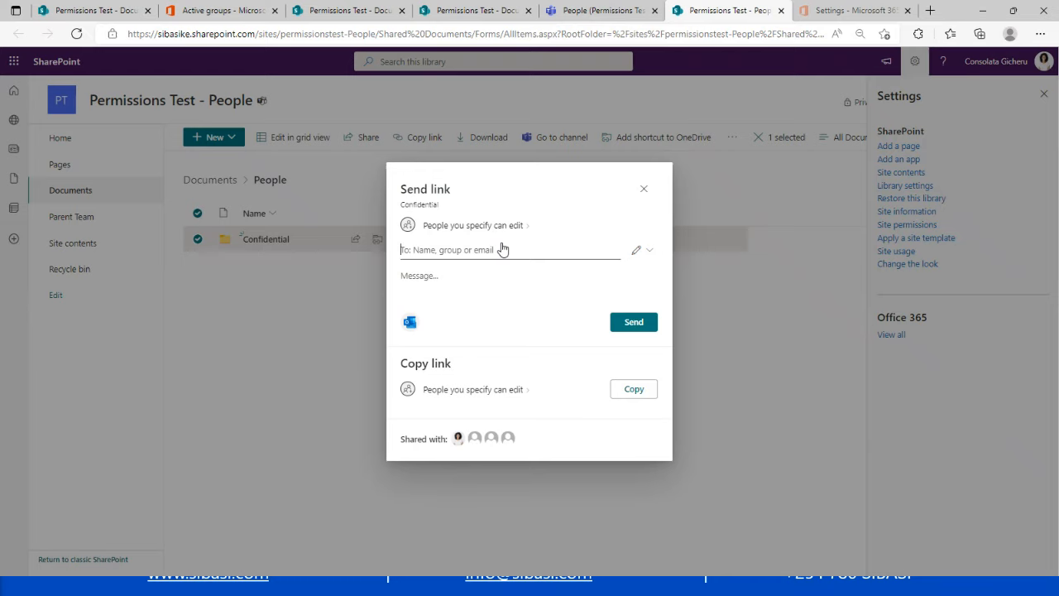
Add three colleagues as recipients of the Confidential folder's link and discard the link without sending it.
type("did")
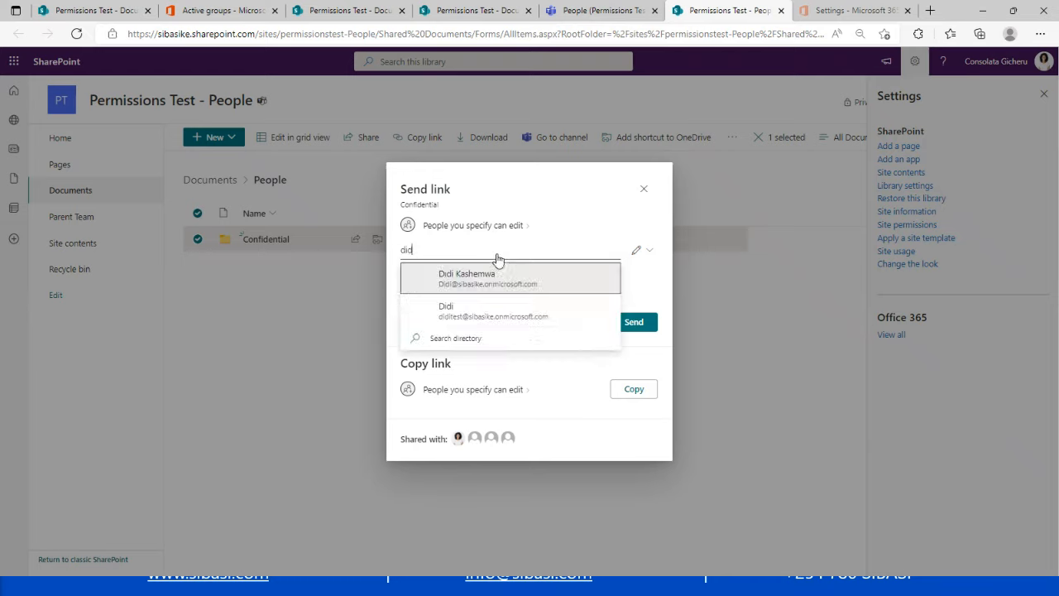
left_click(489, 277)
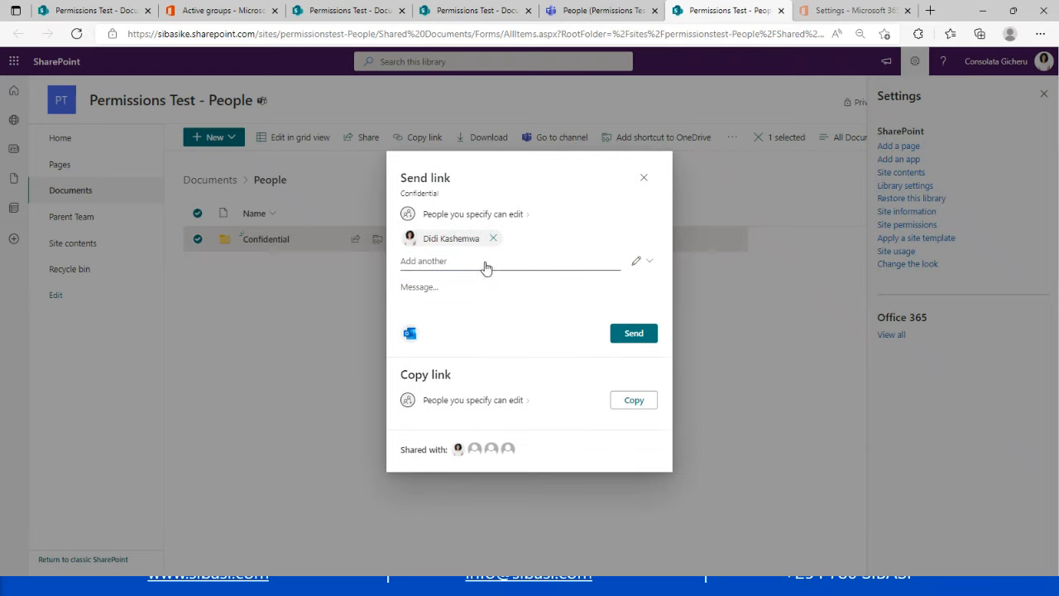
type("winn")
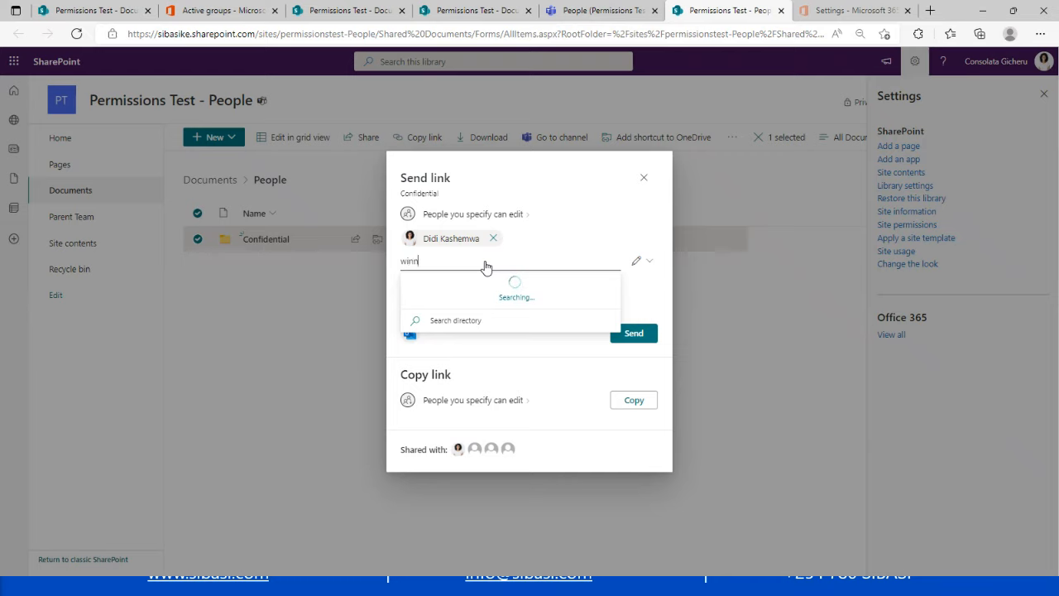
type("i")
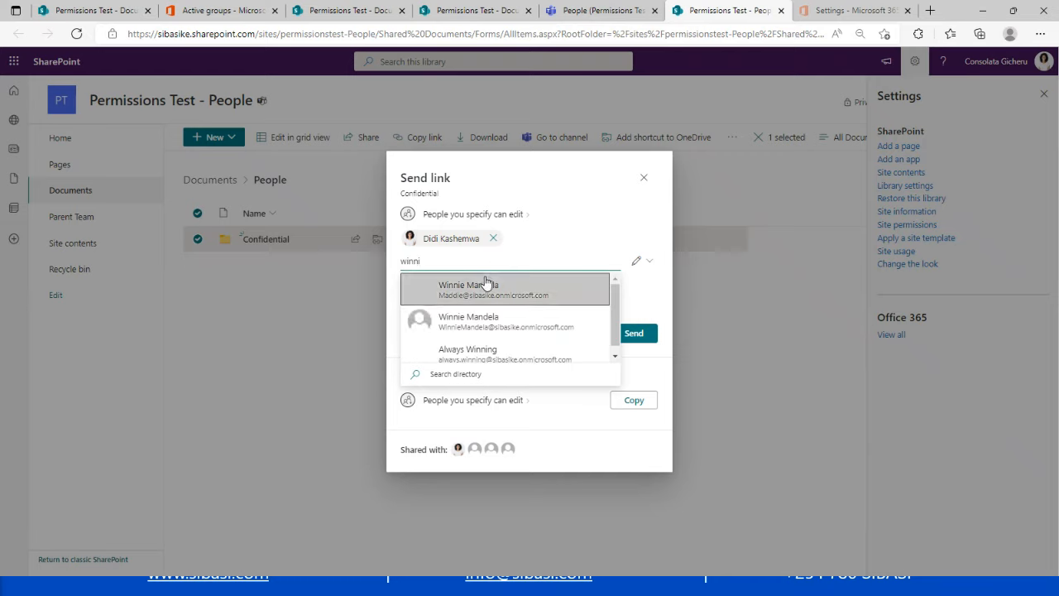
left_click(486, 284)
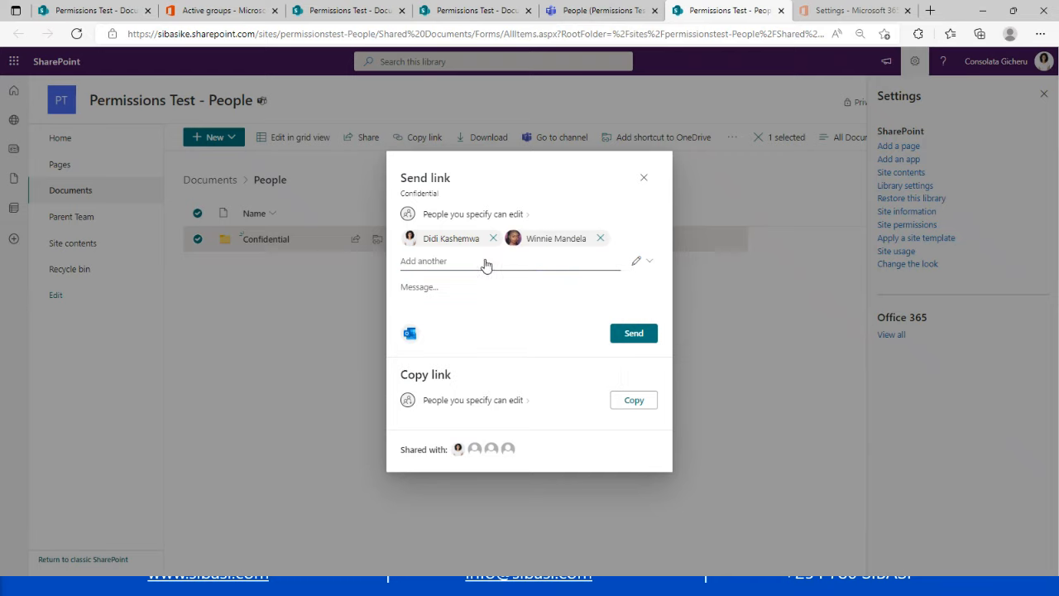
type("jeff")
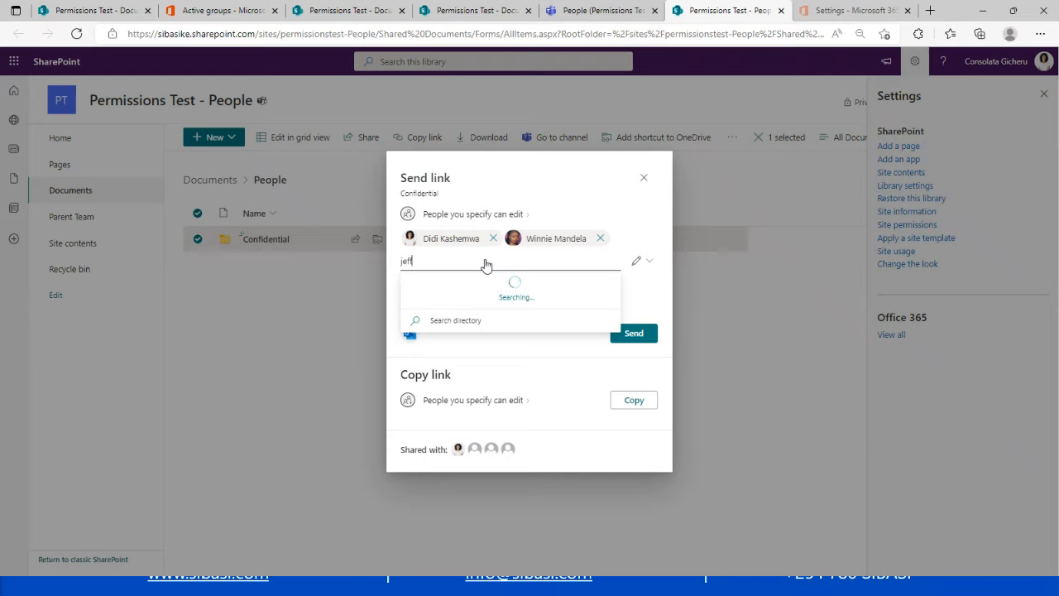
left_click(479, 286)
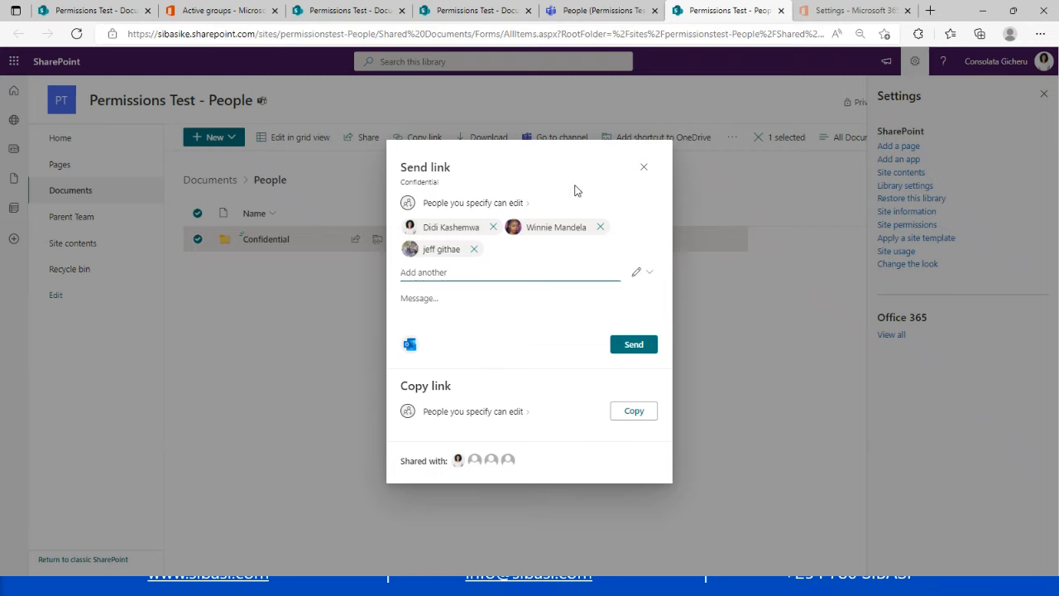
left_click(651, 167)
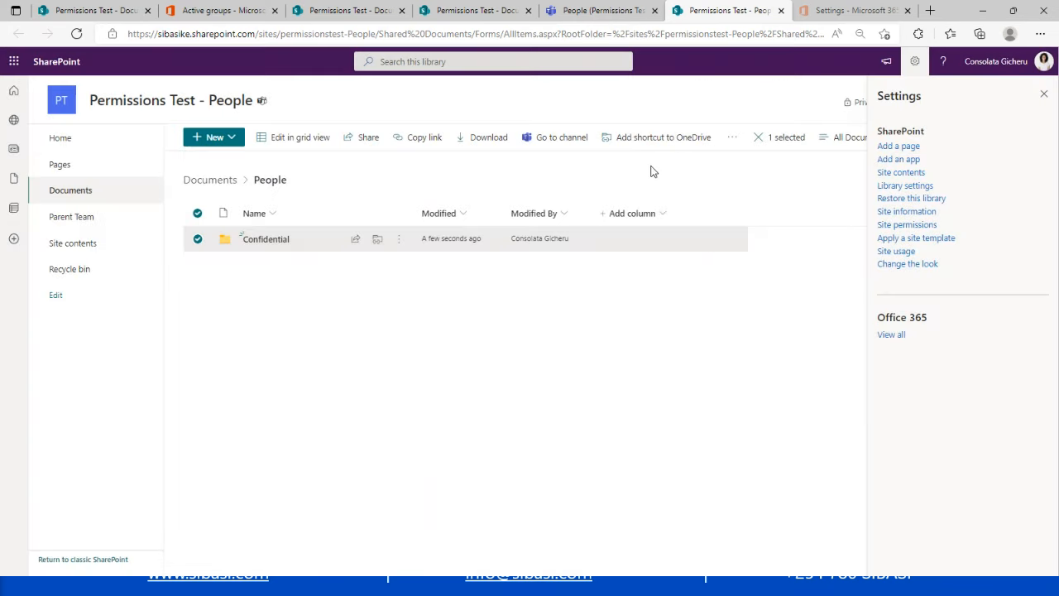
Start granting direct access to the Pandemic Risk folder, turn off Notify people, and close the form without granting access.
left_click(346, 10)
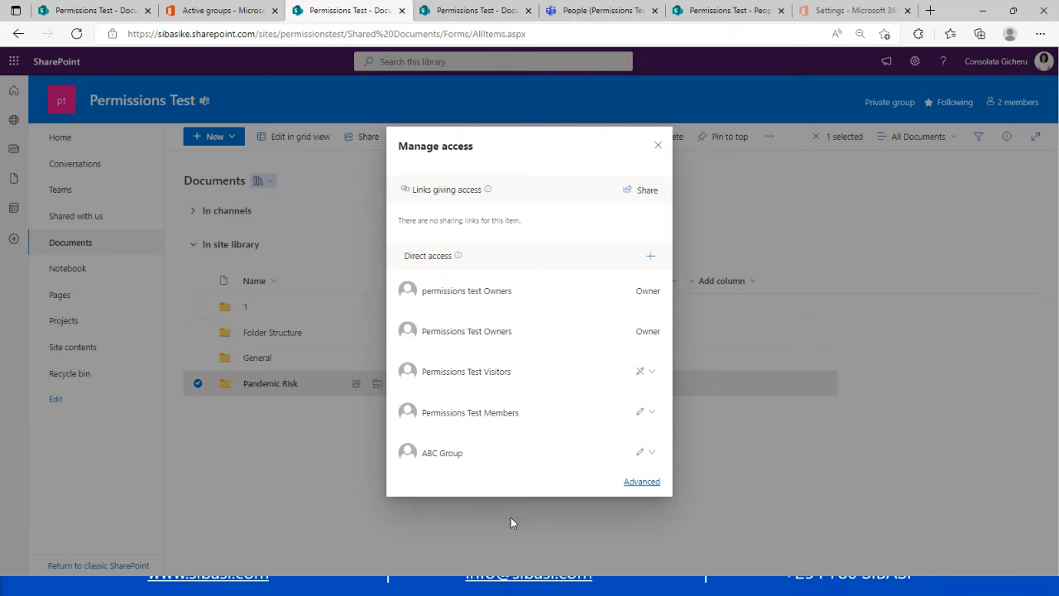
left_click(649, 258)
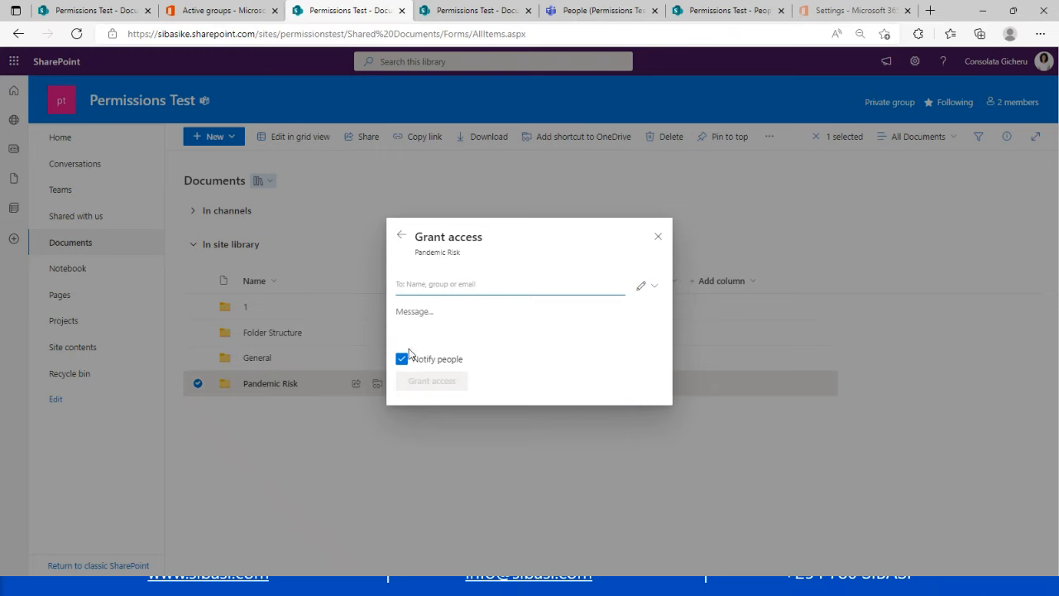
left_click(403, 360)
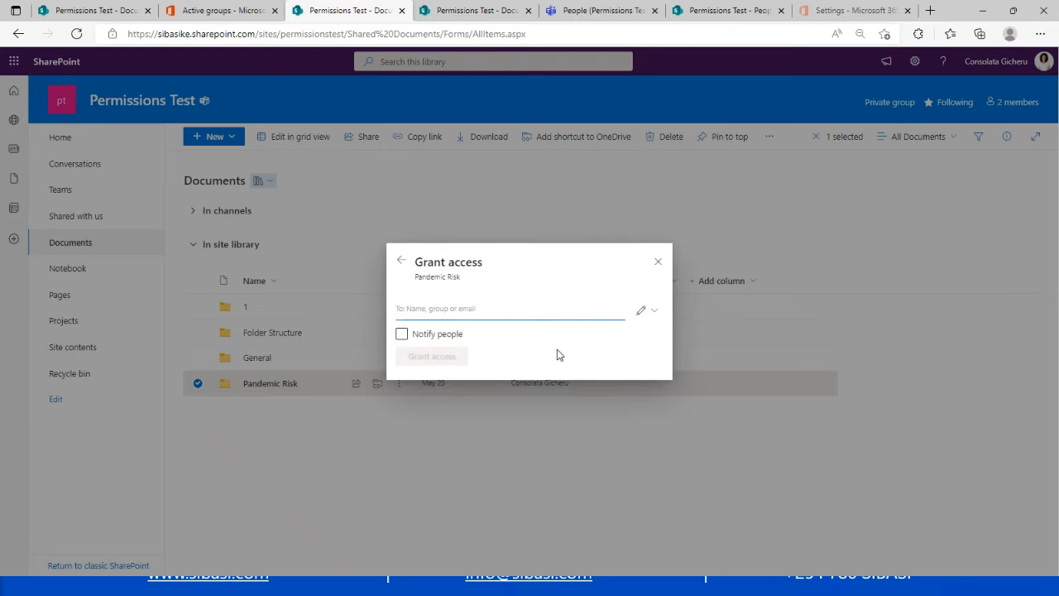
left_click(658, 263)
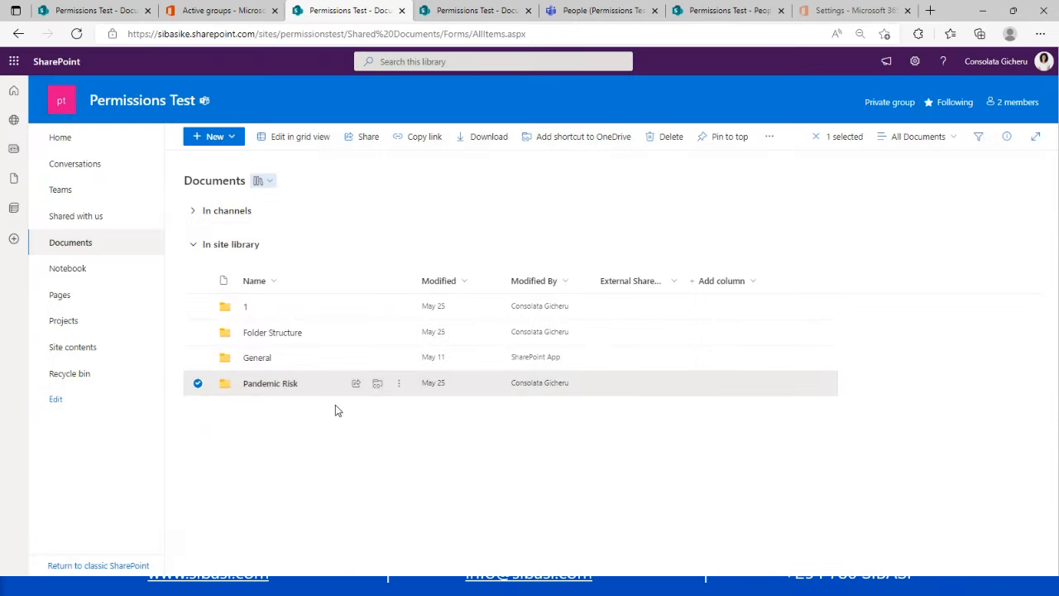